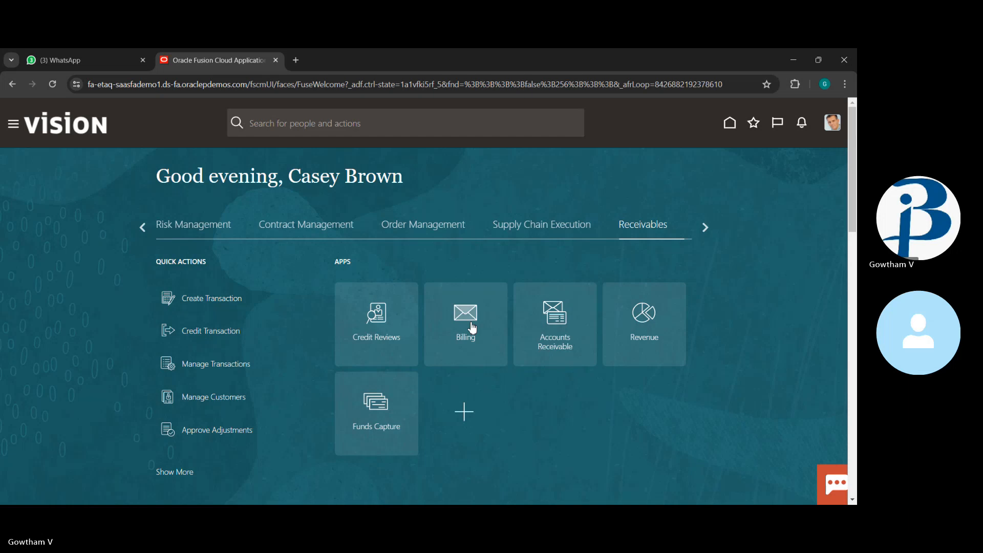
Step: Open the Billing work area and start creating a new transaction
left_click(472, 326)
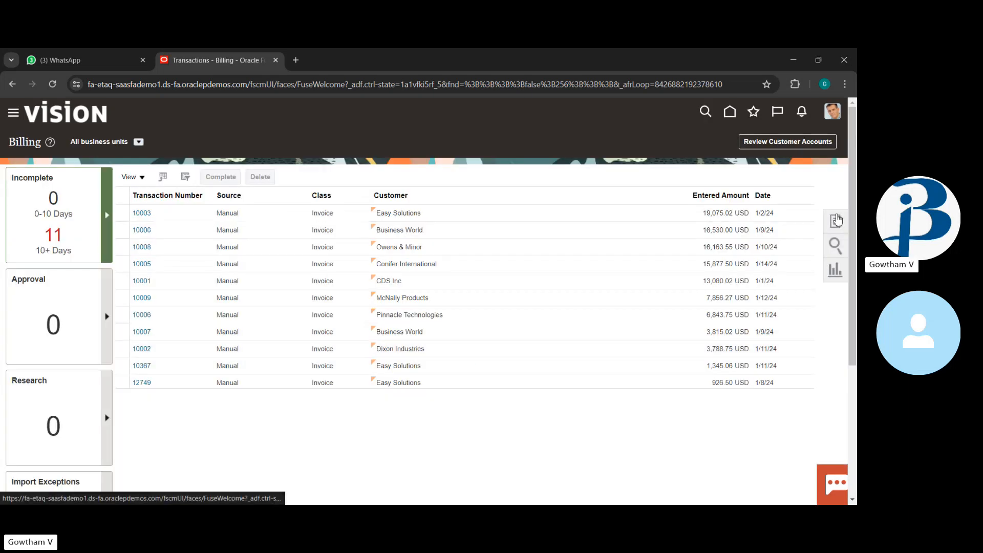
left_click(836, 220)
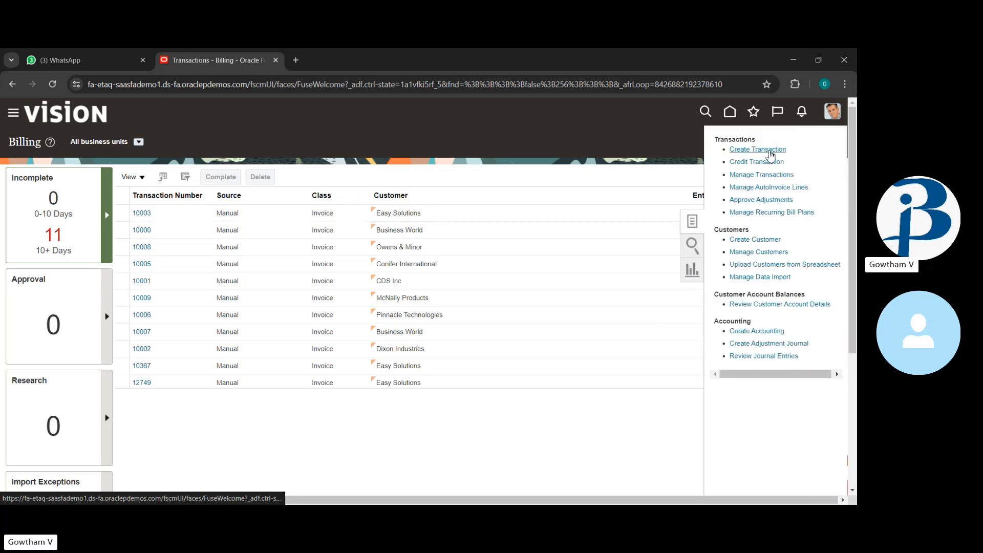
left_click(768, 150)
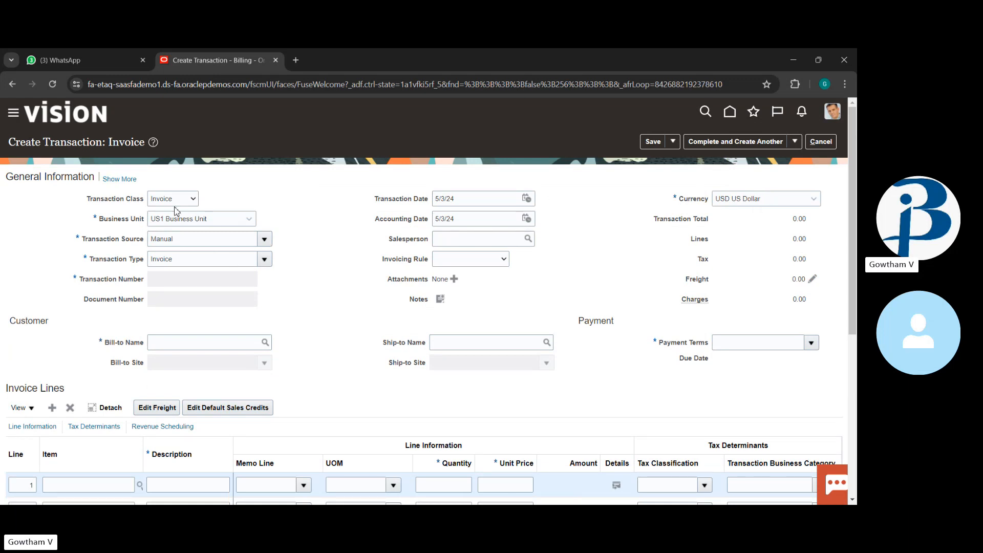
Step: Enter the customer's full name as the invoice's bill-to name so the bill-to site is filled in
scroll(304, 293, "down", 1)
left_click(182, 277)
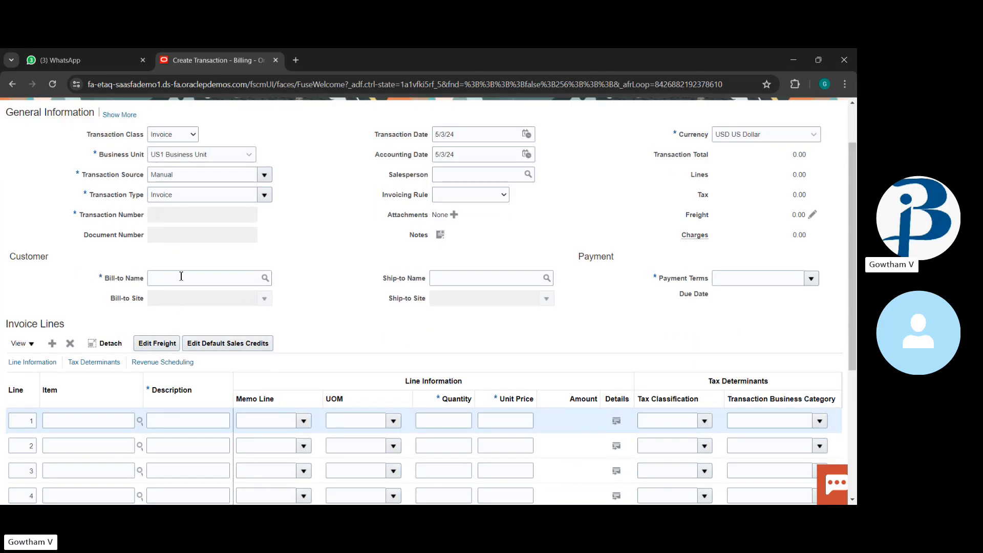
type("adv")
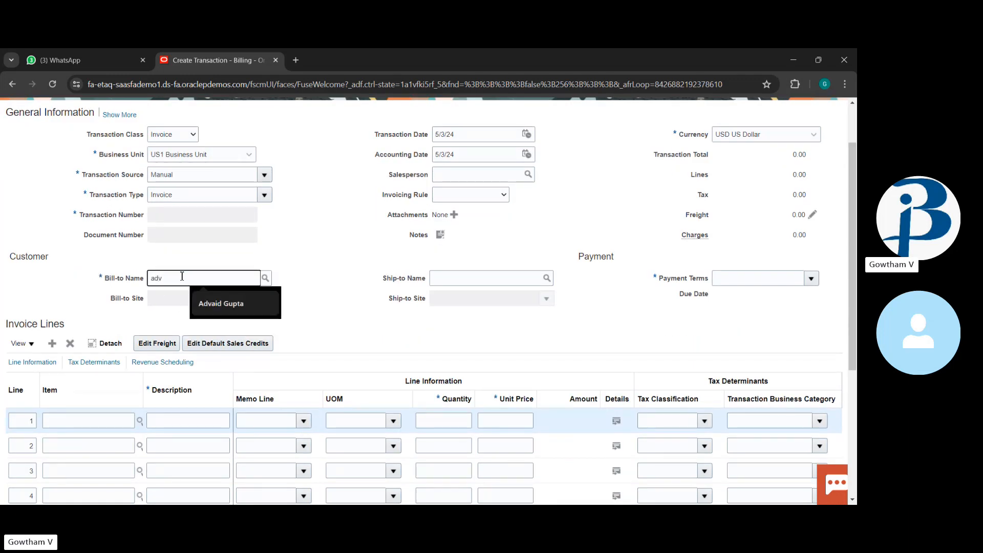
left_click(225, 304)
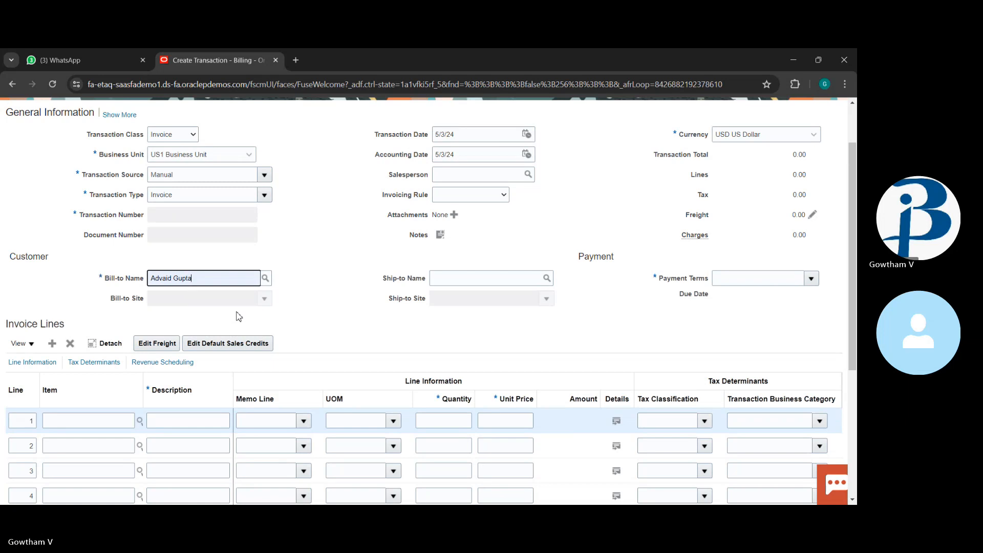
left_click(310, 308)
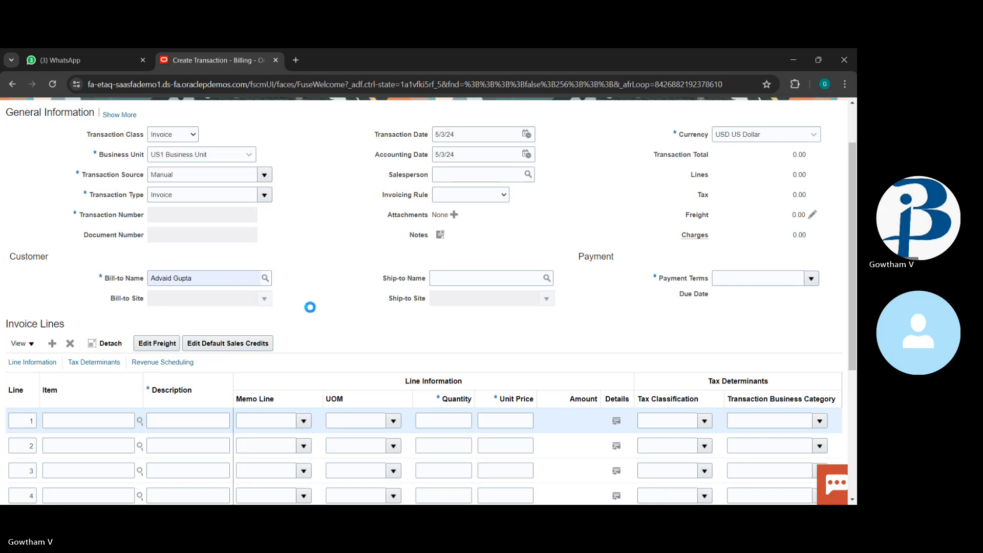
Step: Enter the item "hardware" on invoice line 1 and set its description to Hardware
left_click(86, 417)
type("hard")
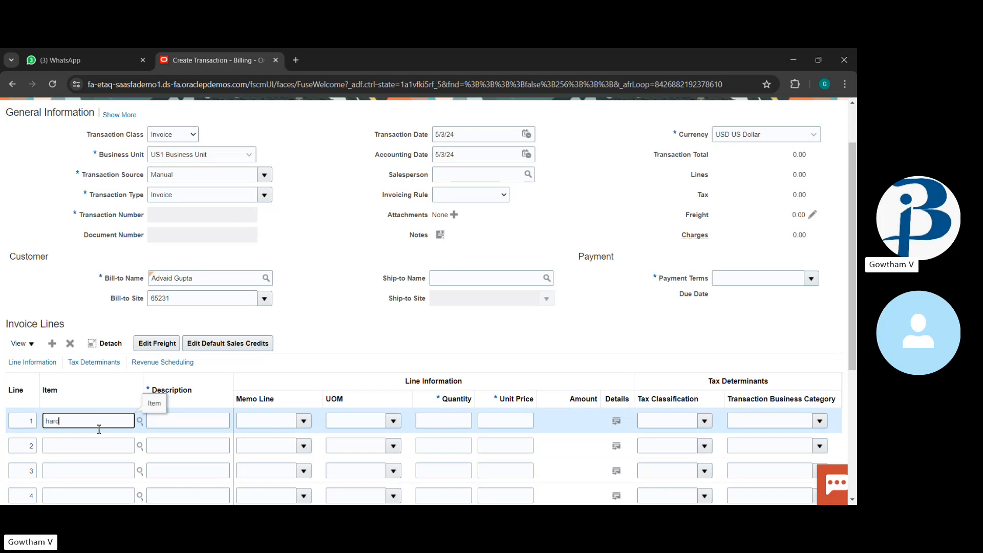
type("warw")
key("BackSpace")
type("e")
key("Tab")
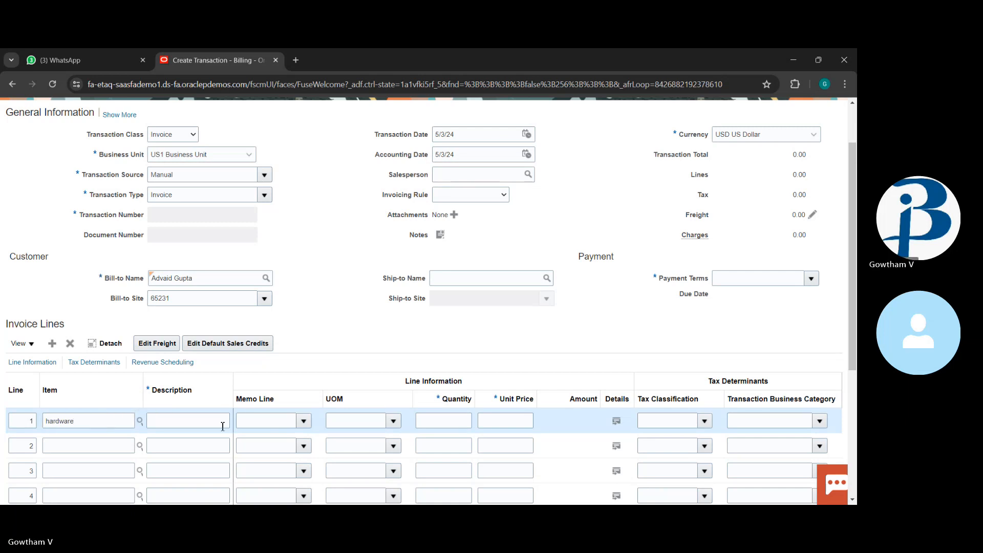
left_click(198, 421)
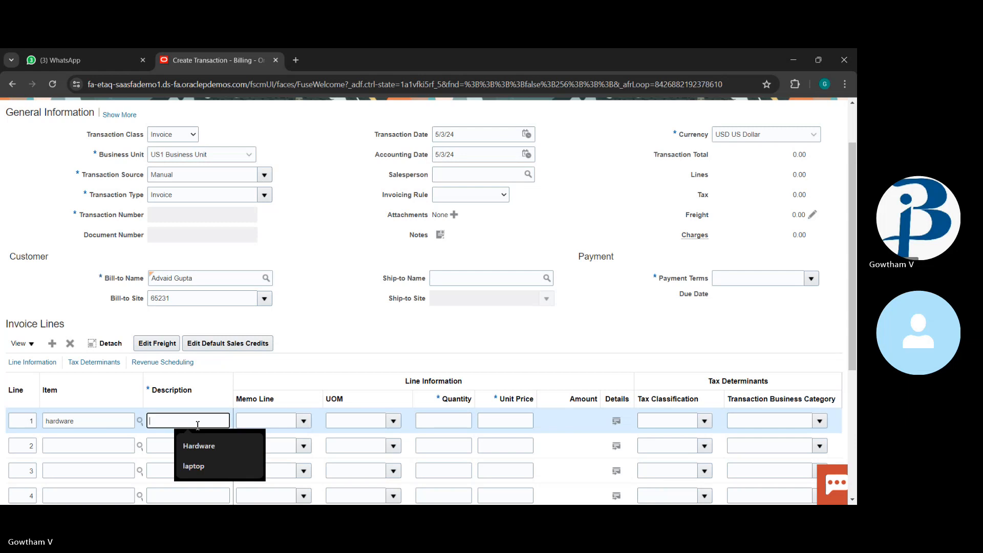
left_click(217, 449)
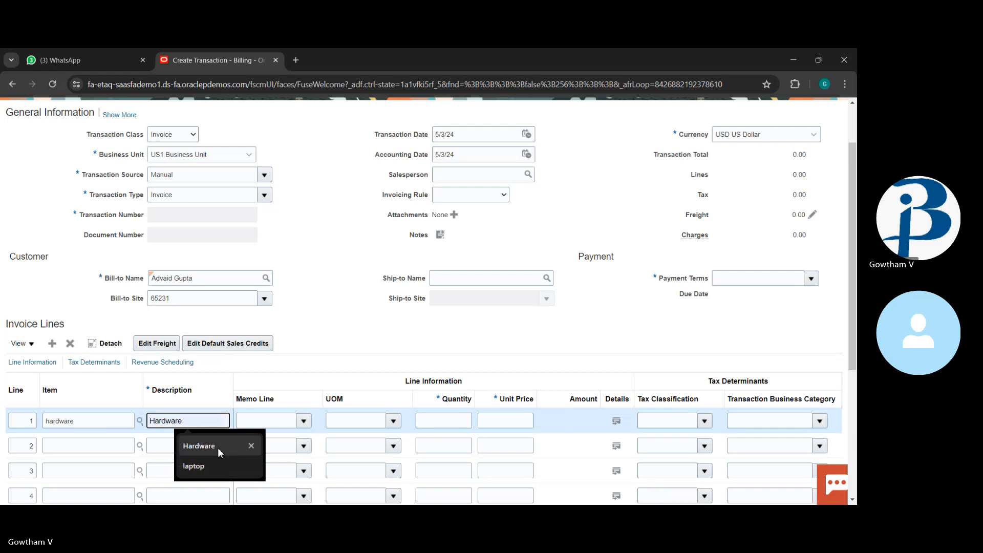
Step: Set the quantity of invoice line 1 to 10 and its unit price to 2000
left_click(434, 421)
type("10")
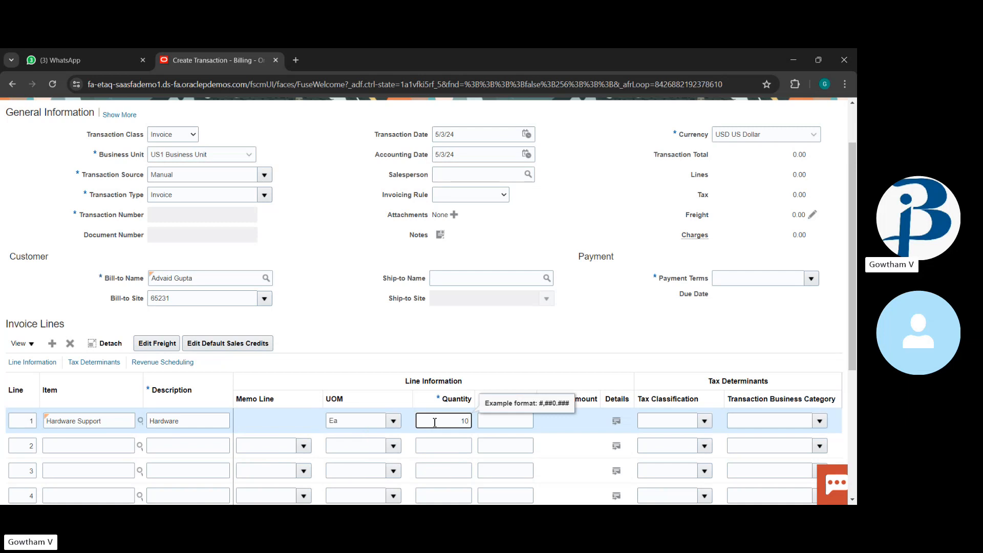
left_click(486, 420)
type("2000")
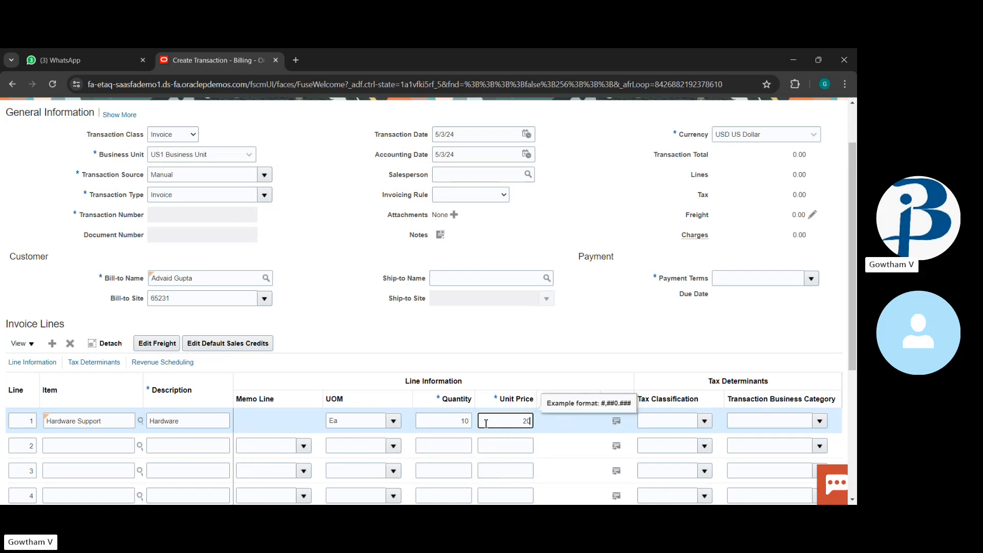
left_click(608, 360)
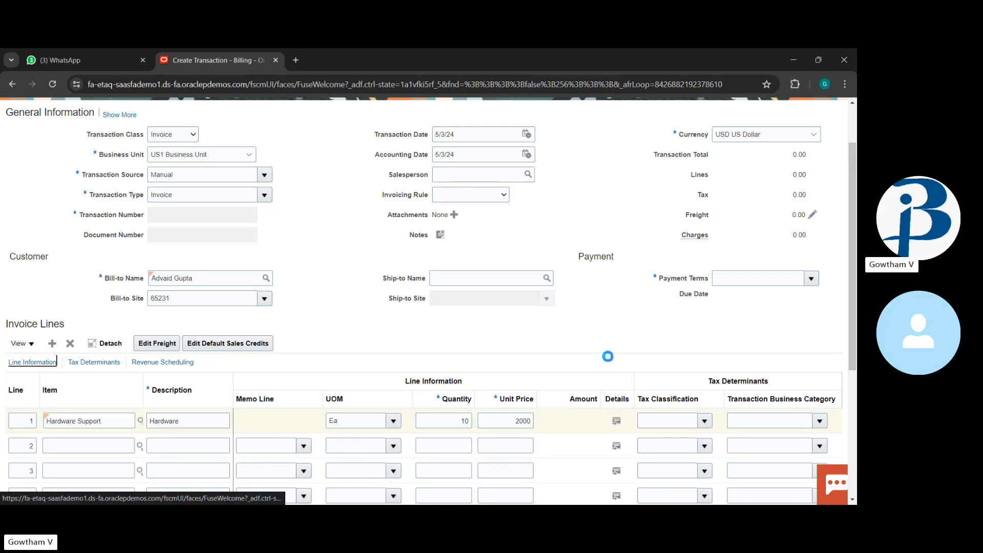
Step: Set the invoice's payment terms to Net 15 and save the invoice
scroll(584, 321, "up", 3)
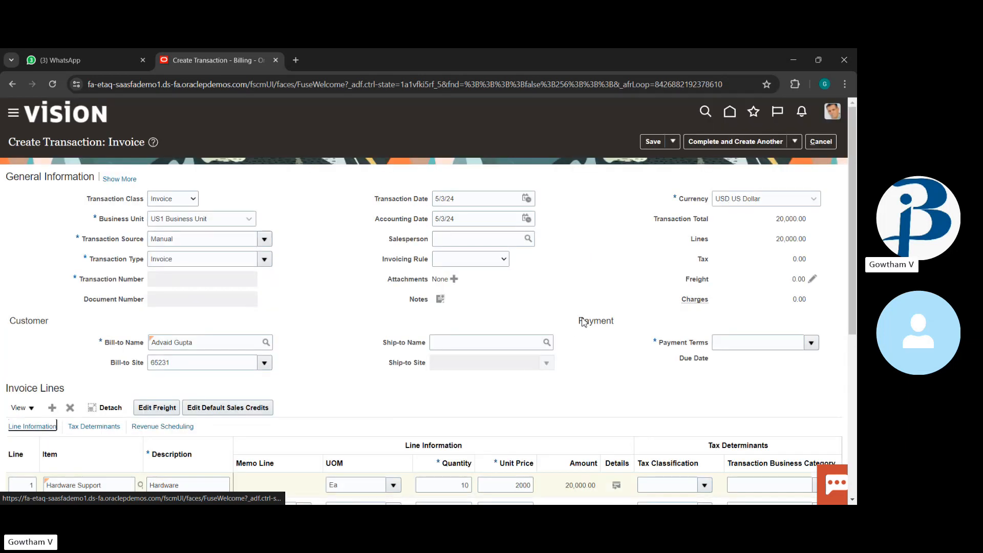
left_click(658, 142)
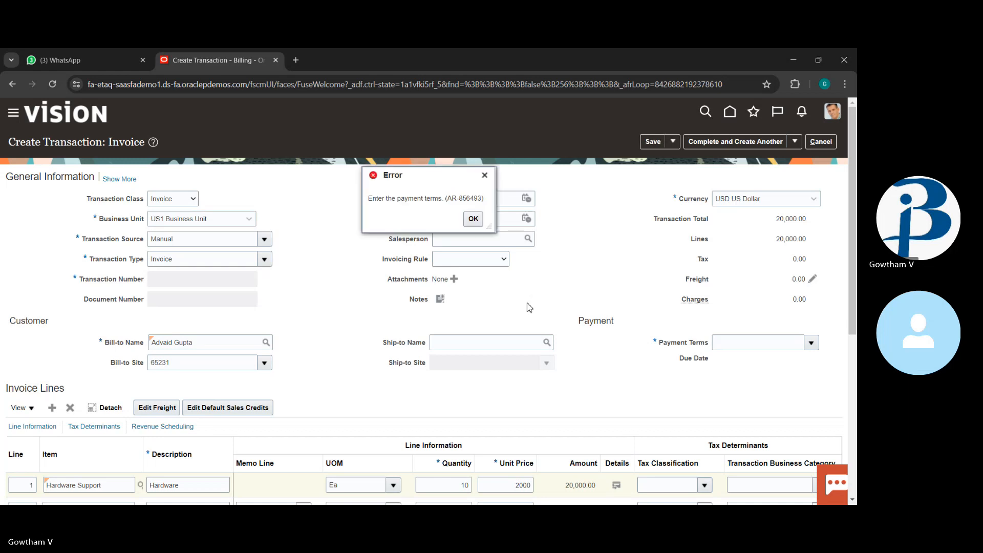
left_click(473, 219)
left_click(812, 343)
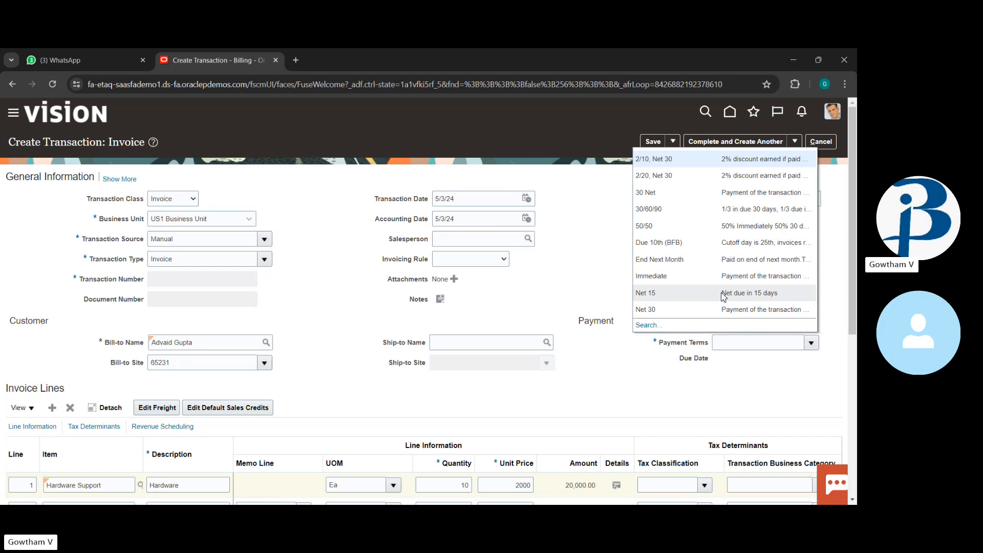
left_click(721, 294)
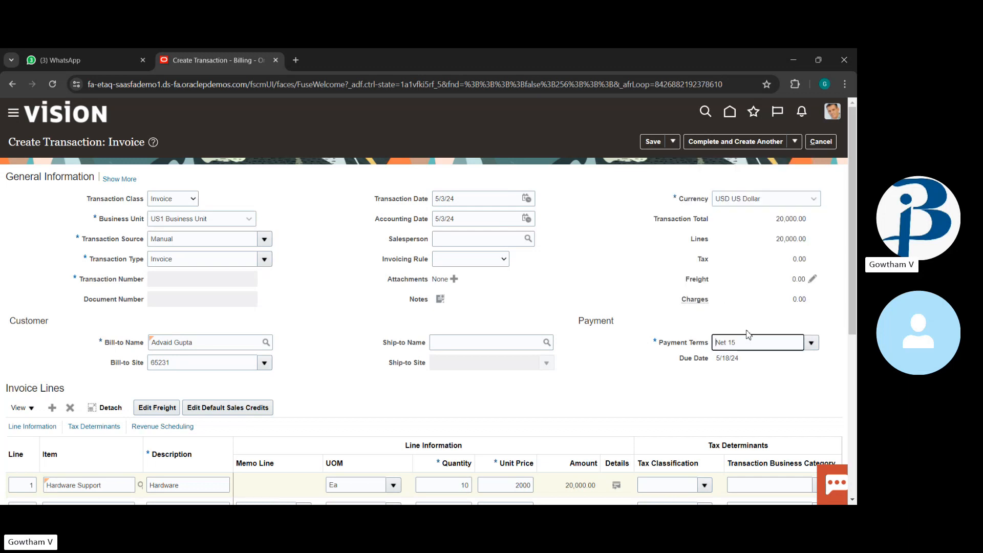
left_click(651, 141)
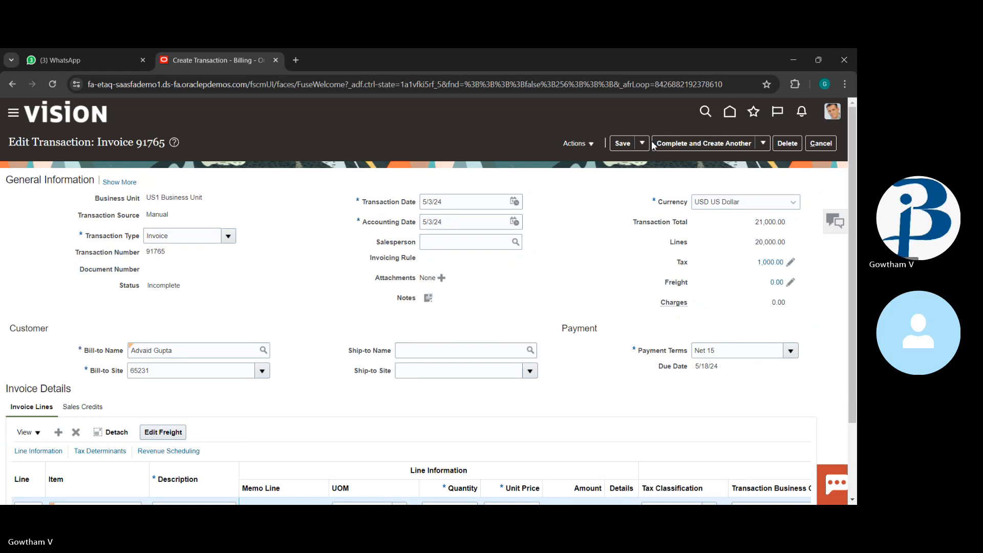
left_click(584, 144)
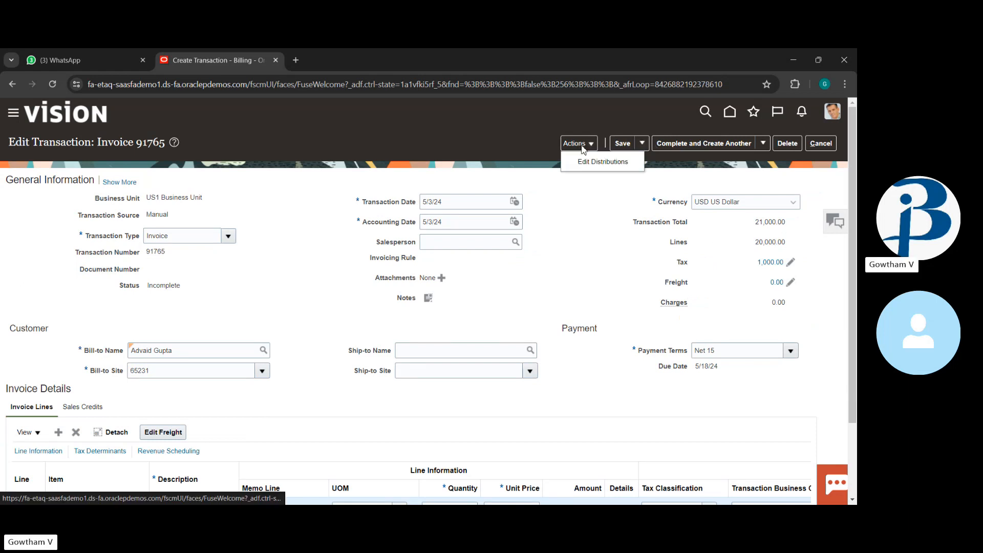
left_click(607, 218)
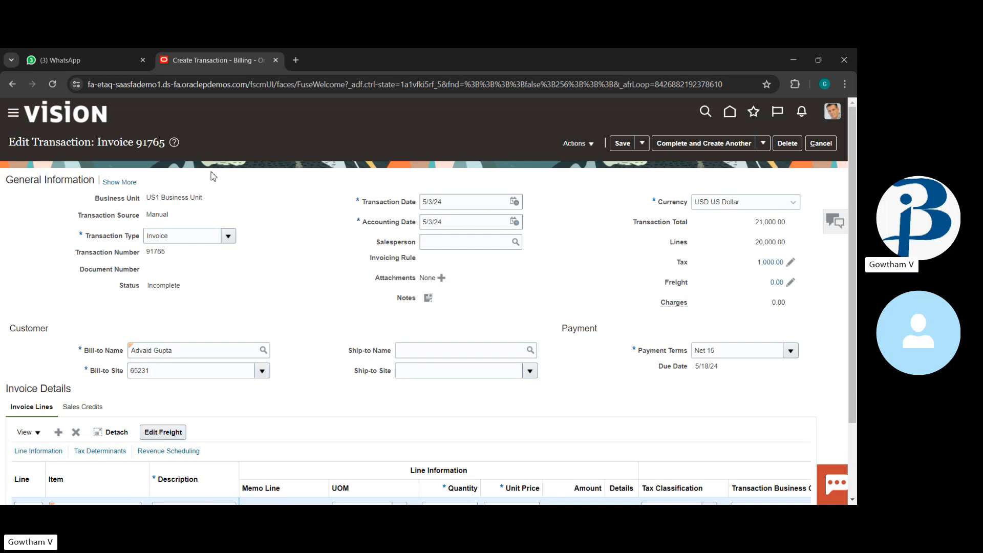
left_click_drag(136, 145, 164, 147)
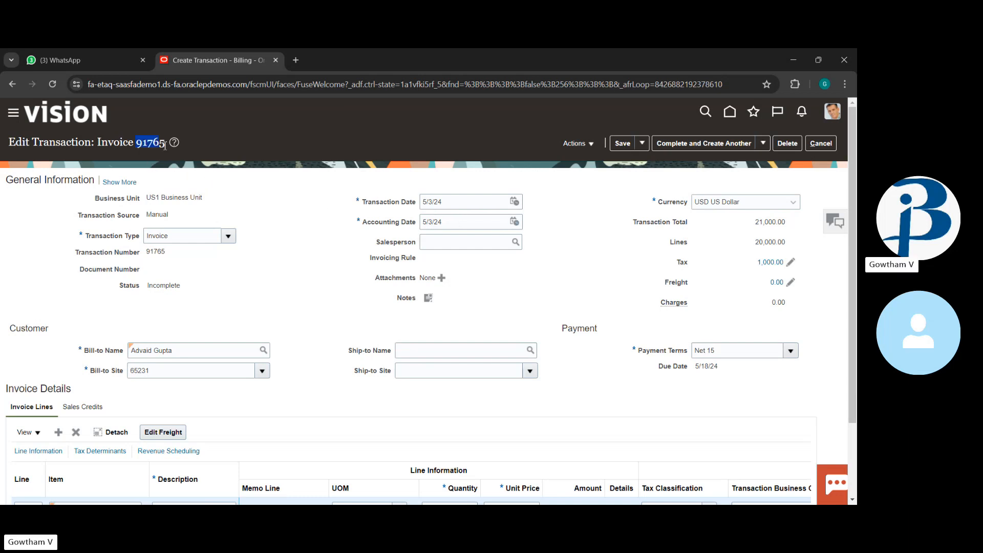
left_click(296, 222)
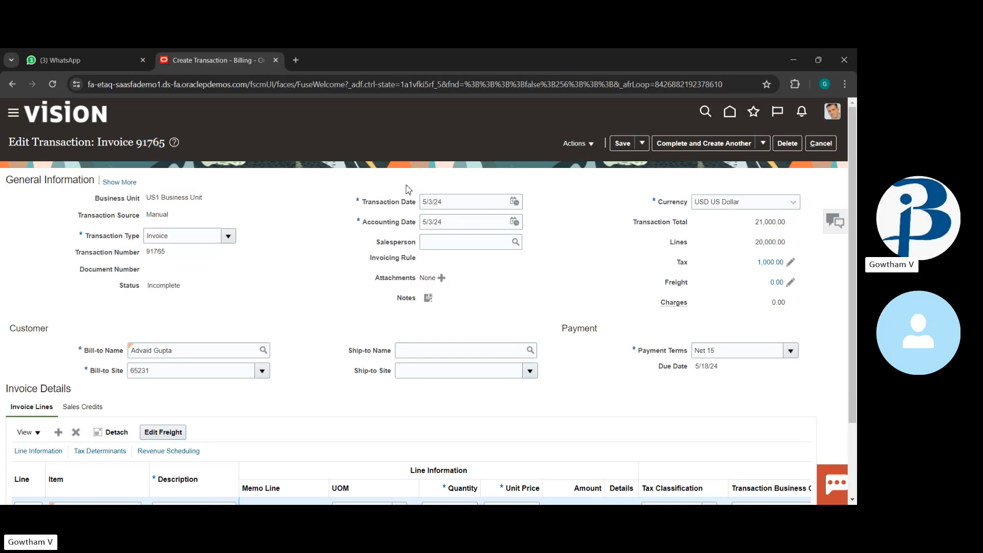
Step: Complete and close the saved invoice, and dismiss the confirmation
left_click(764, 143)
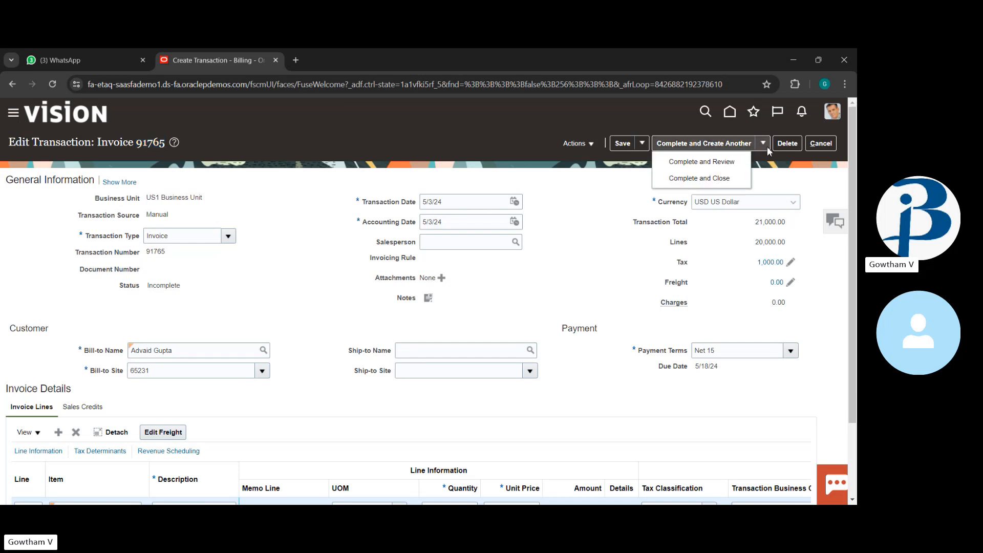
left_click(728, 182)
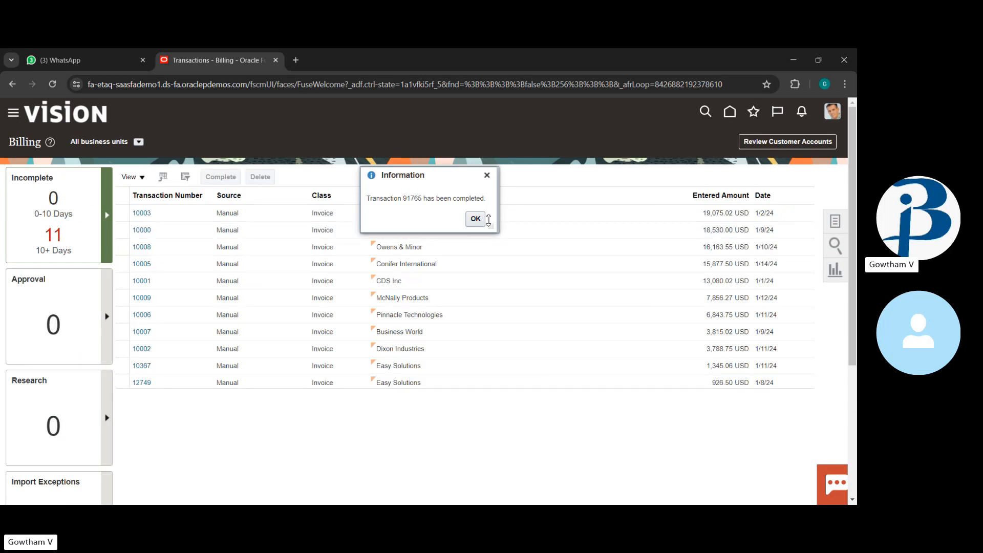
left_click(474, 219)
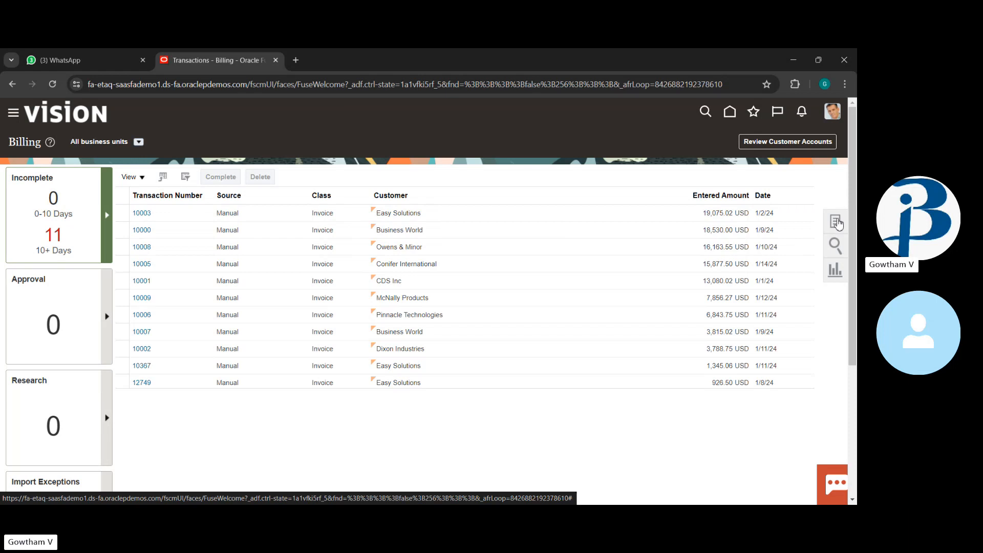
Step: Start a credit transaction and choose the just-completed invoice's number as the original transaction
left_click(841, 222)
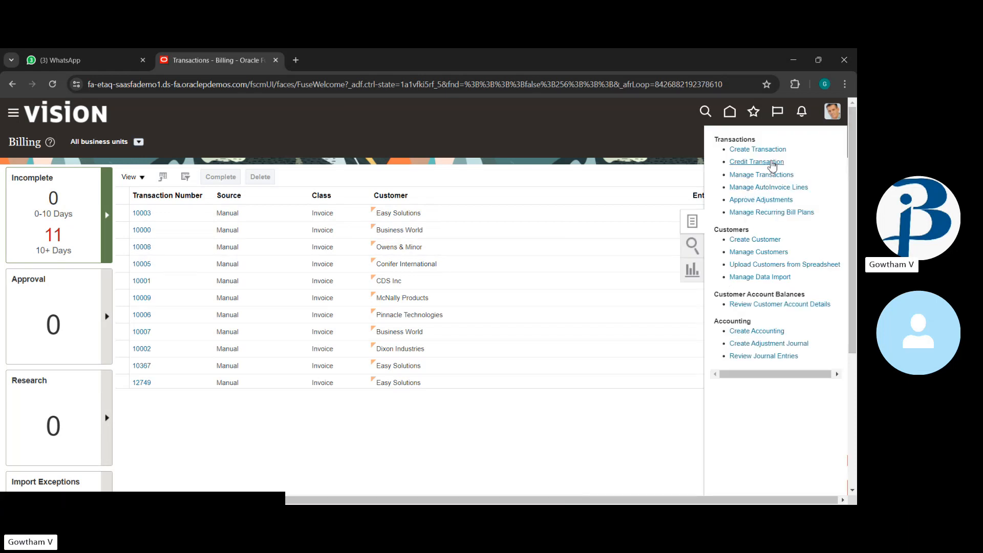
left_click(771, 162)
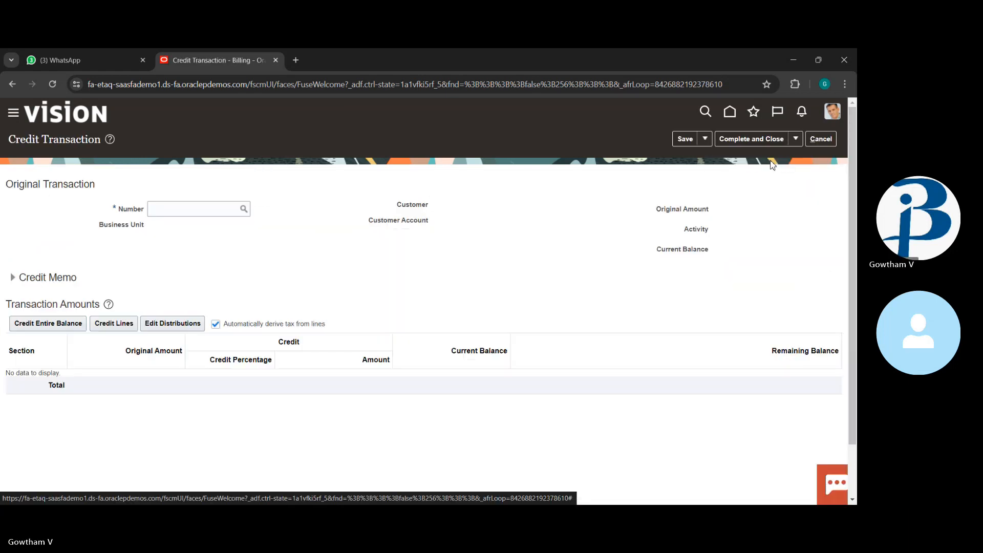
left_click(214, 210)
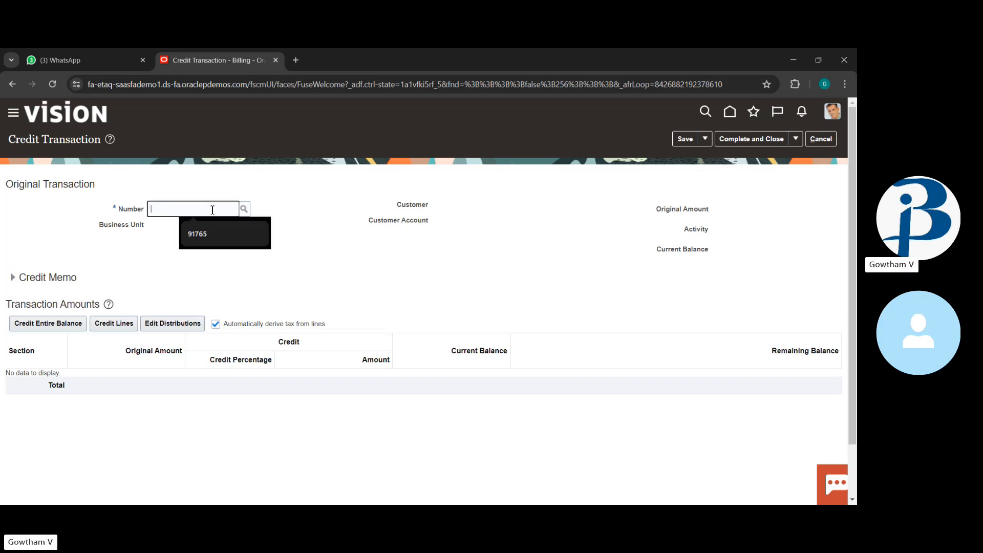
key("Down")
key("Return")
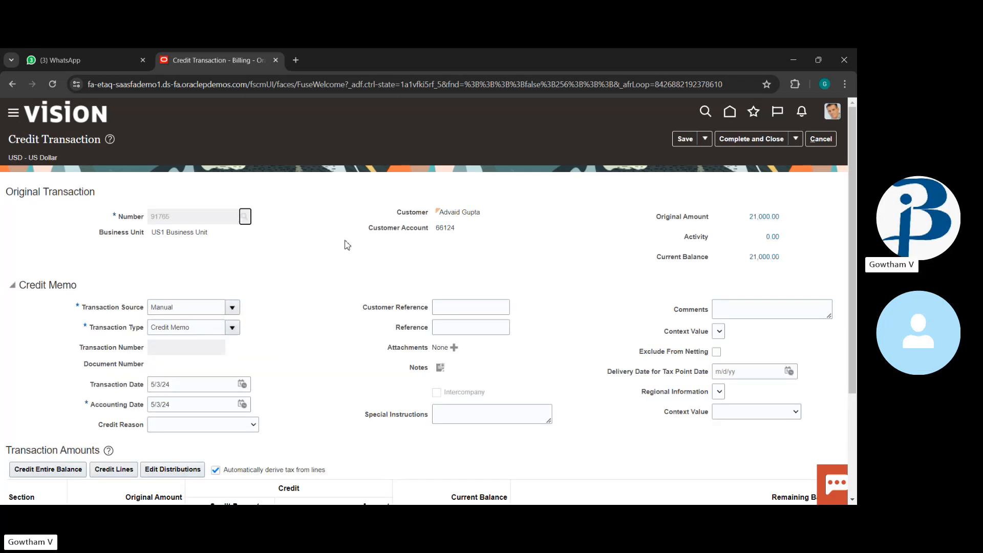
Step: Review the credit memo's details and transaction amounts, and look through the available credit memo transaction types
scroll(333, 266, "down", 1)
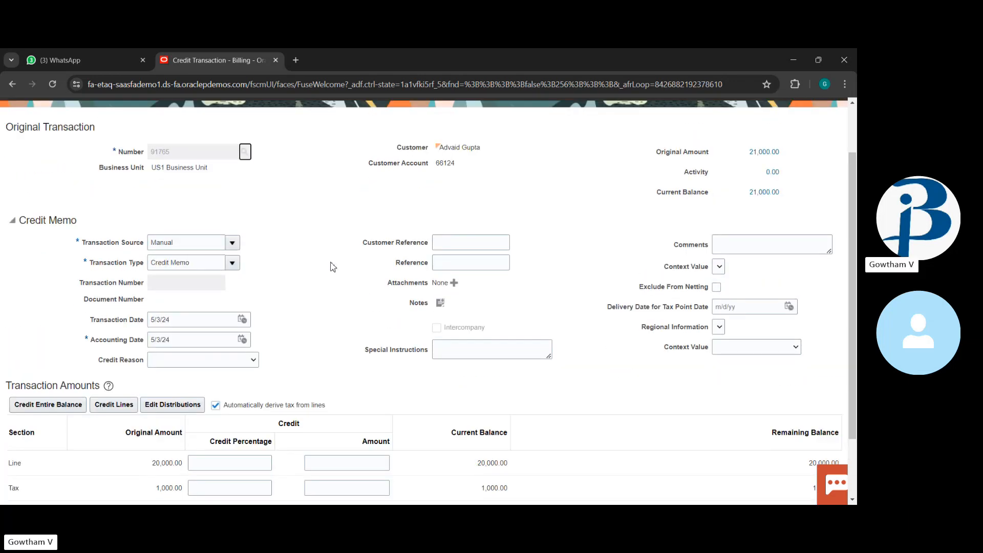
scroll(333, 266, "down", 1)
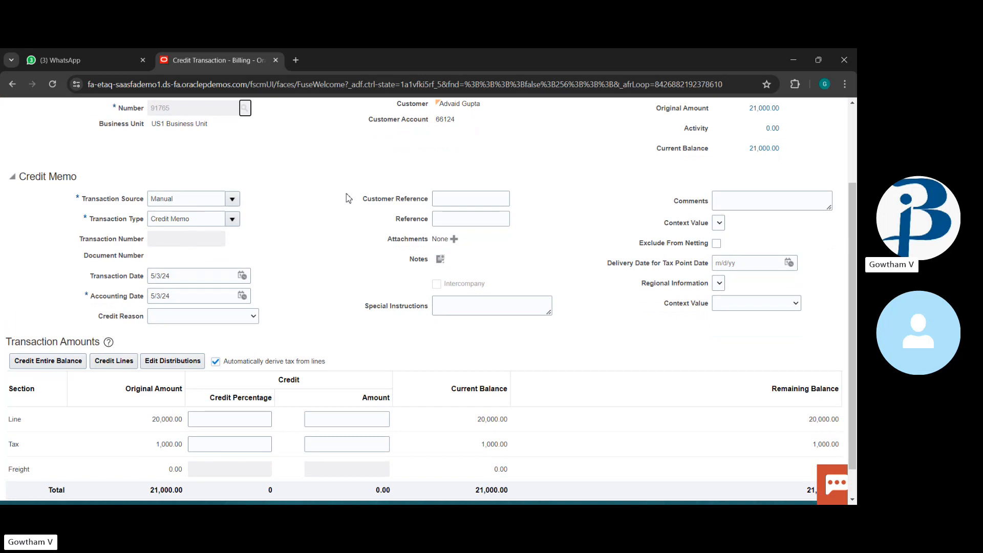
scroll(347, 197, "up", 1)
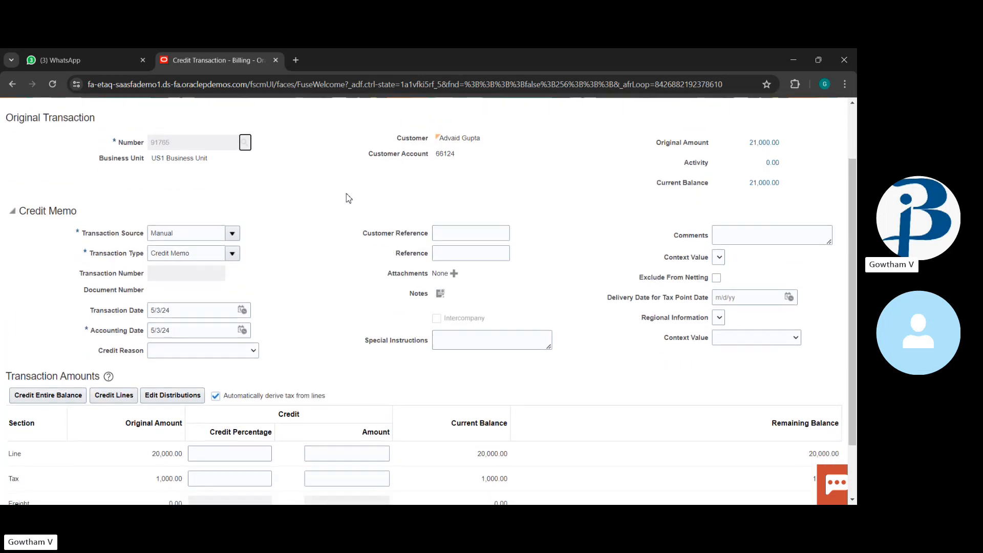
scroll(332, 237, "up", 2)
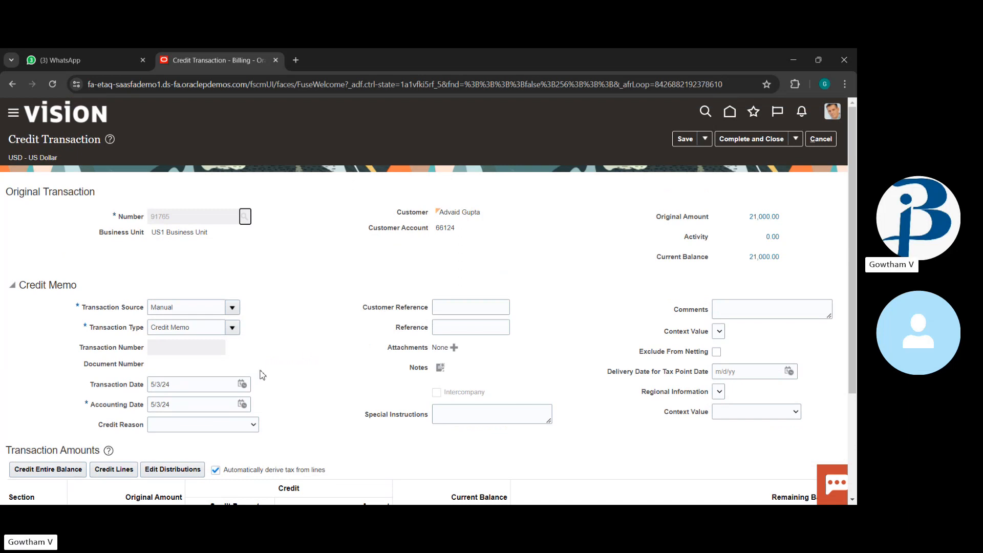
left_click(230, 328)
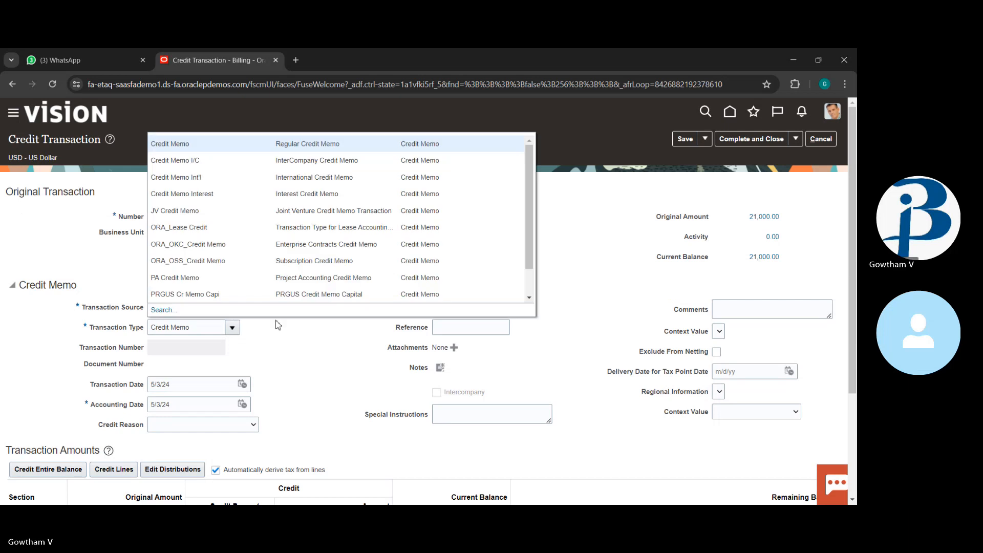
left_click(305, 372)
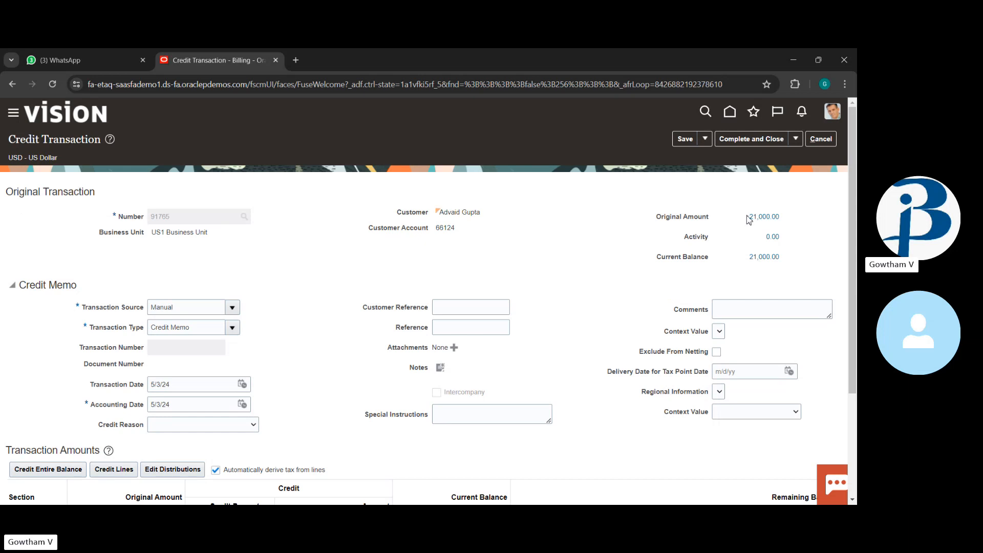
Step: Set the credit percentage of the transaction's Line section to 100
scroll(582, 287, "down", 2)
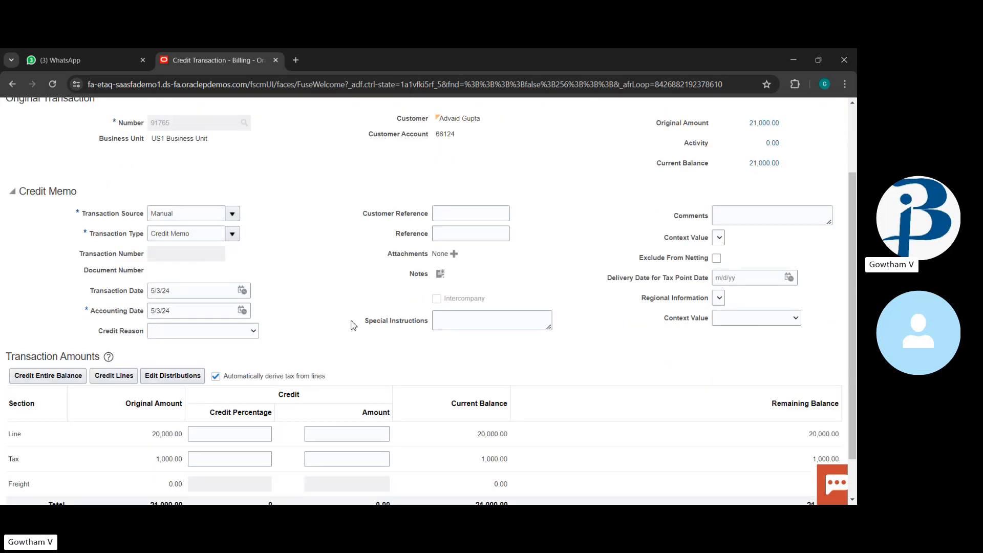
scroll(520, 346, "down", 1)
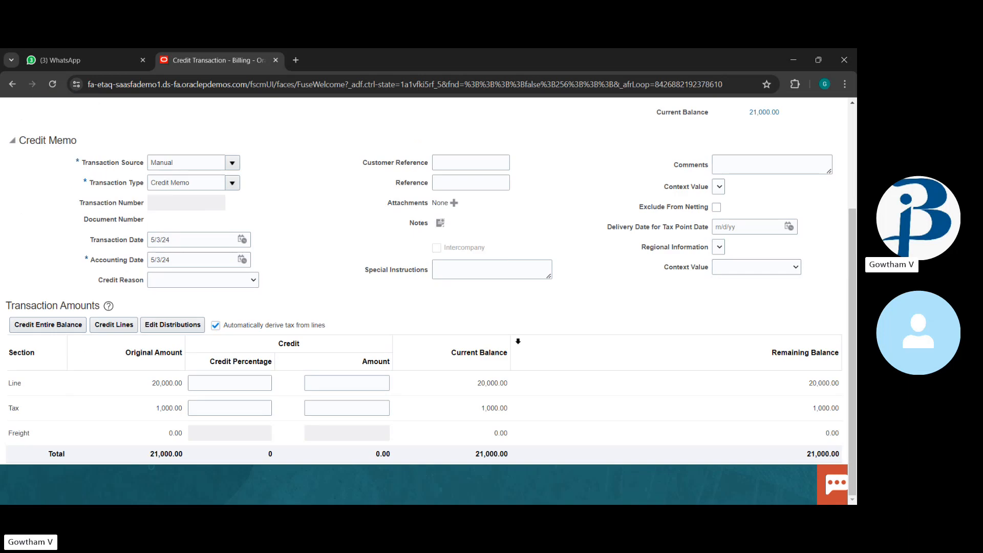
left_click(230, 381)
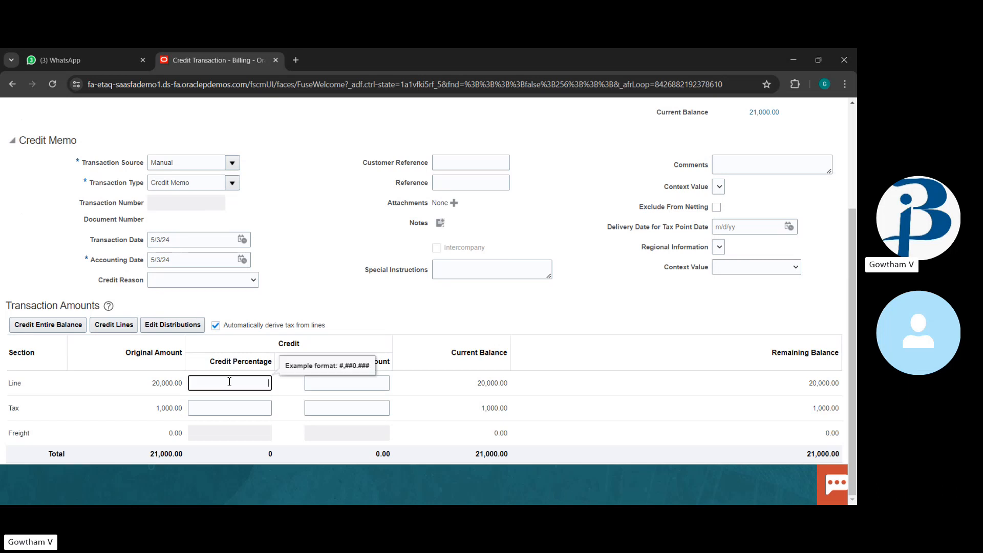
type("50")
key("BackSpace")
type("100")
key("Tab")
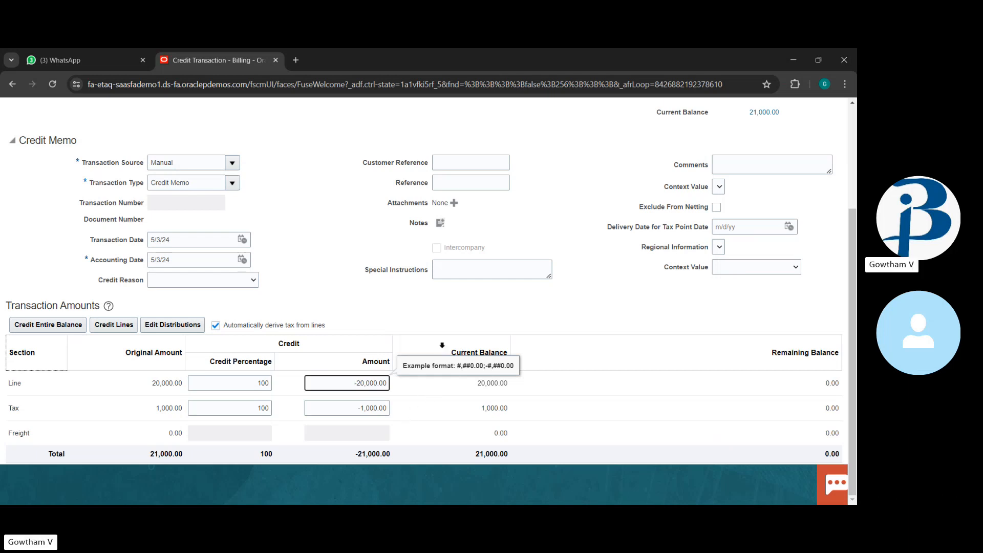
Step: Save the credit memo, complete and close it, and dismiss the confirmation
scroll(468, 312, "up", 3)
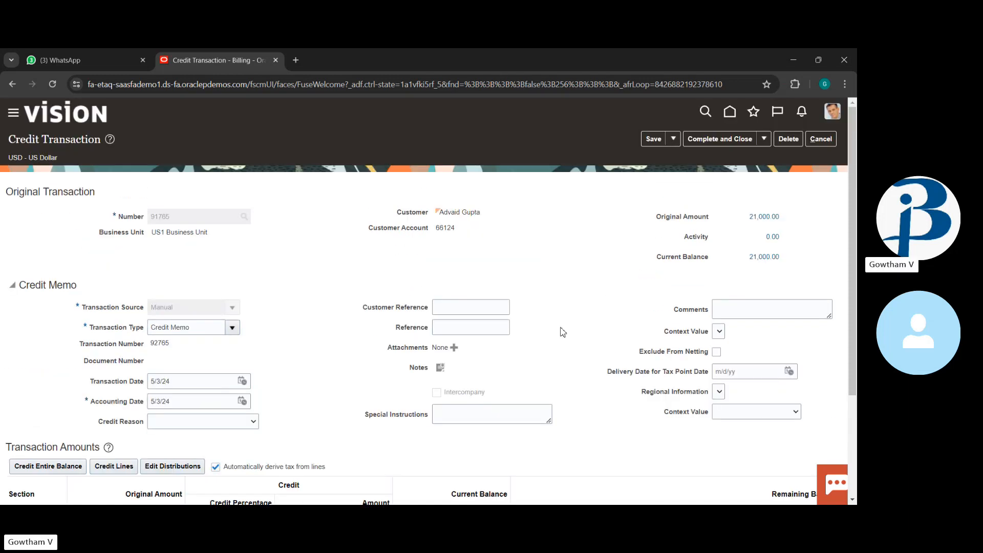
scroll(562, 330, "down", 5)
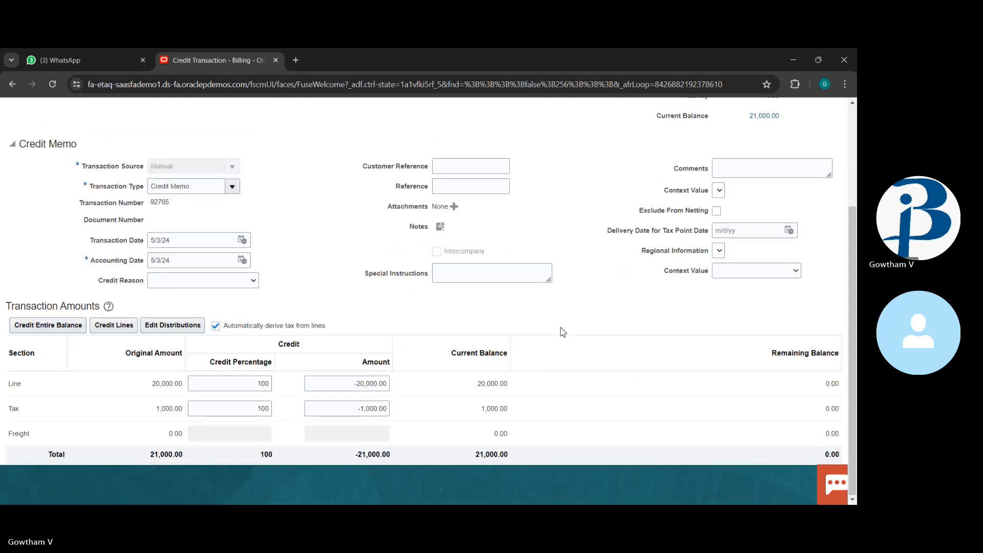
scroll(630, 227, "up", 5)
left_click(674, 140)
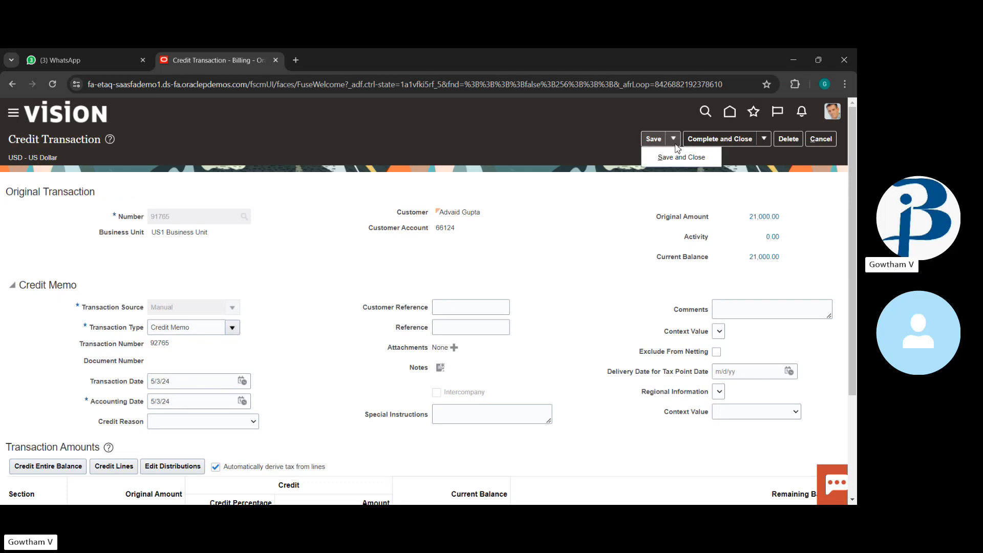
left_click_drag(624, 202, 733, 142)
left_click(733, 138)
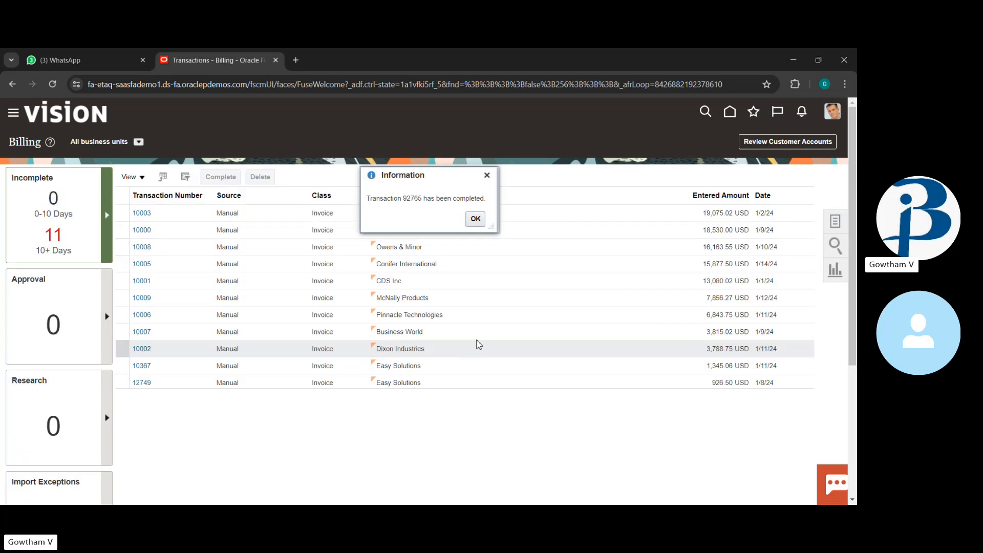
left_click(475, 218)
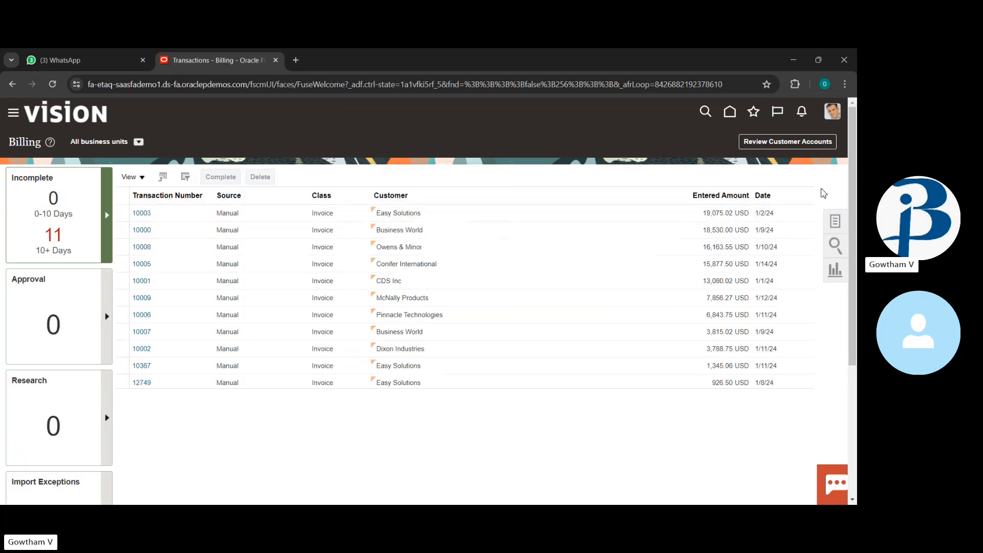
Step: Search Manage Transactions for the credited invoice by its transaction number, and open it to review its header and invoice line
left_click(836, 229)
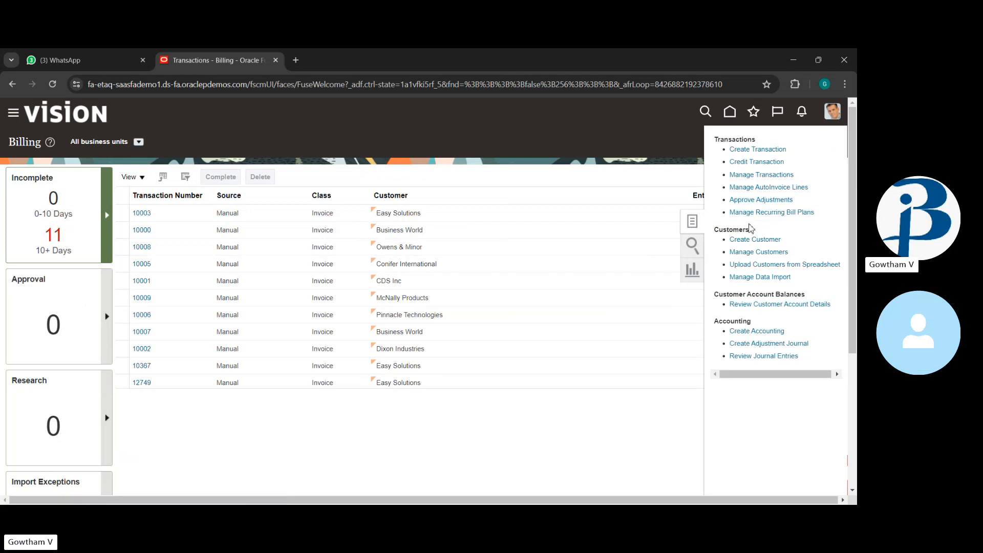
left_click(751, 174)
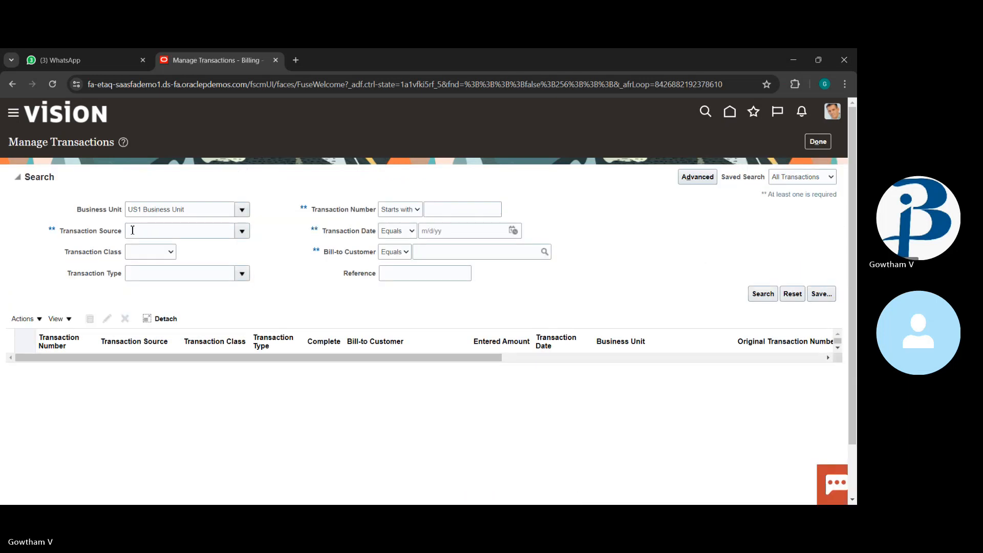
left_click(459, 208)
type("91765")
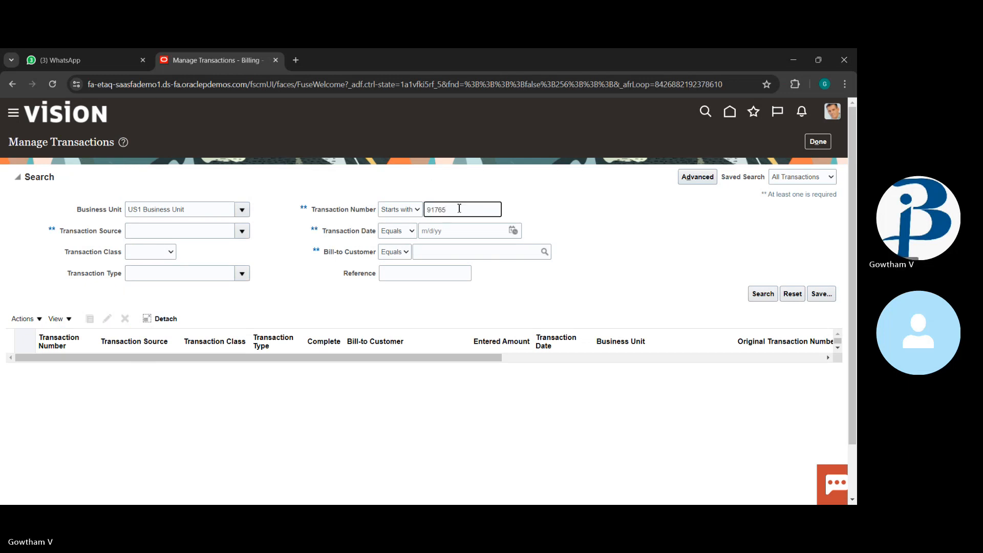
key("Return")
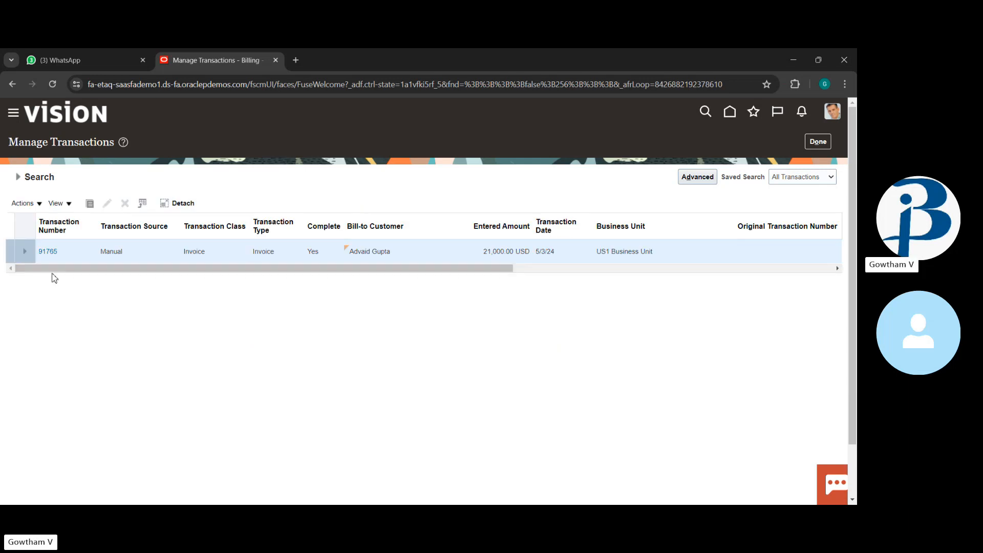
left_click(49, 251)
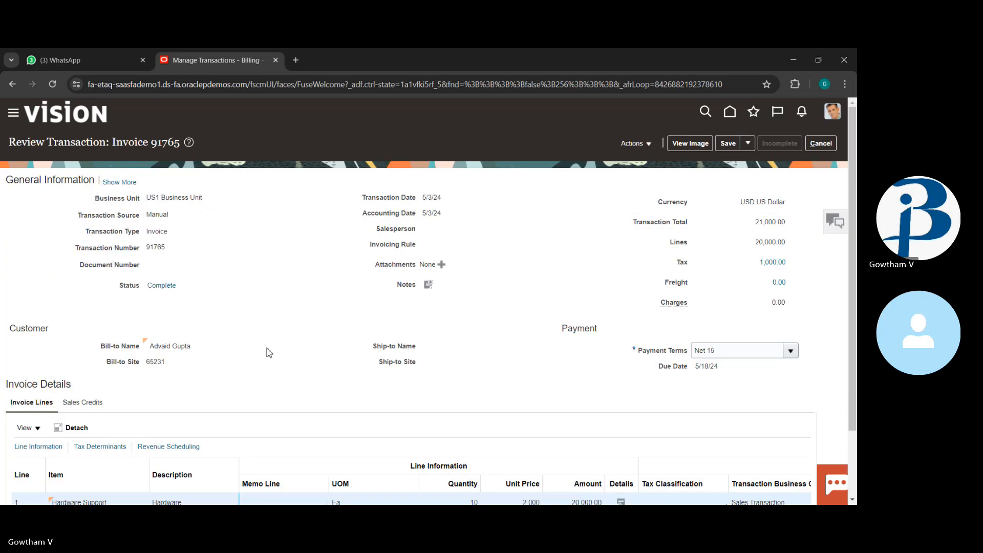
scroll(271, 358, "down", 2)
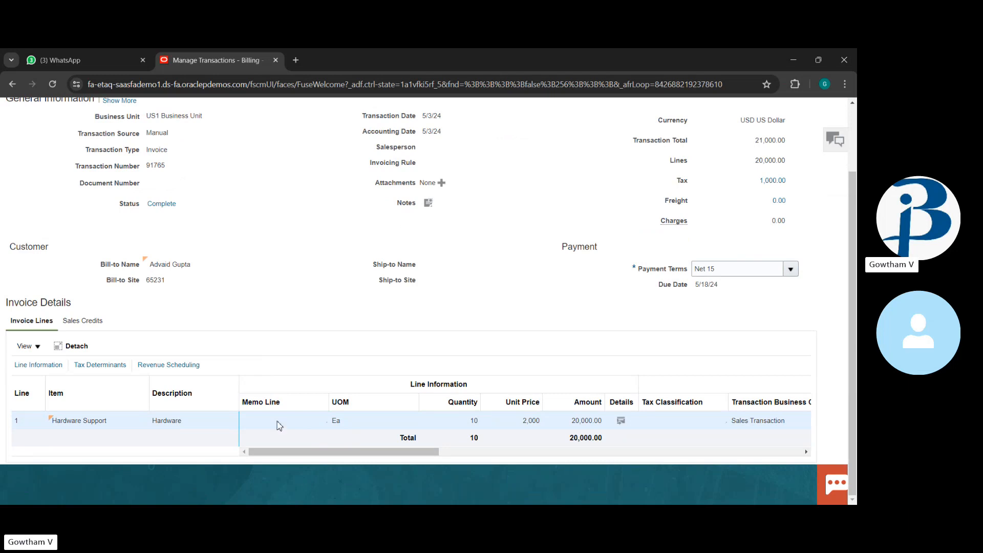
scroll(369, 314, "up", 2)
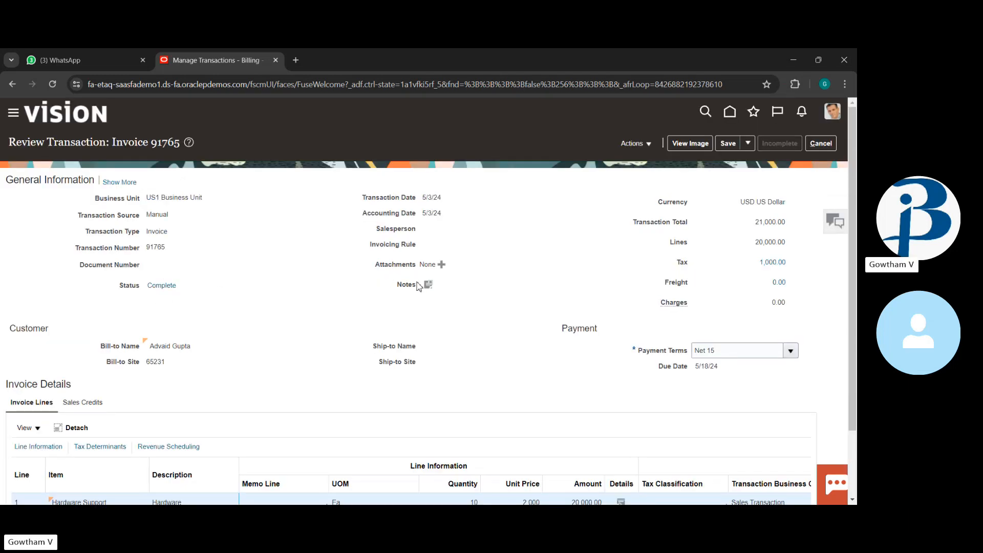
Step: Try to view the invoice's accounting lines, and close the accounting dialog
left_click(649, 145)
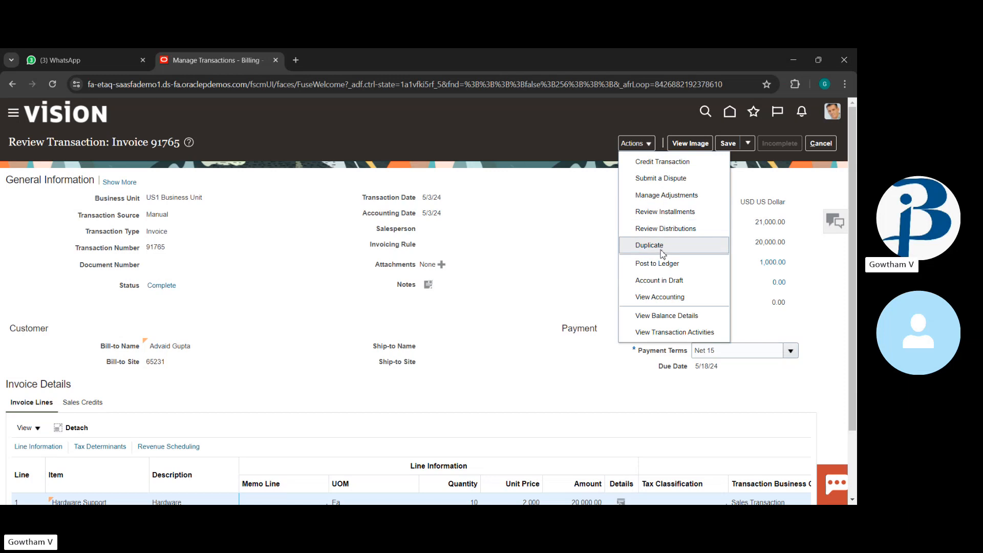
left_click(681, 301)
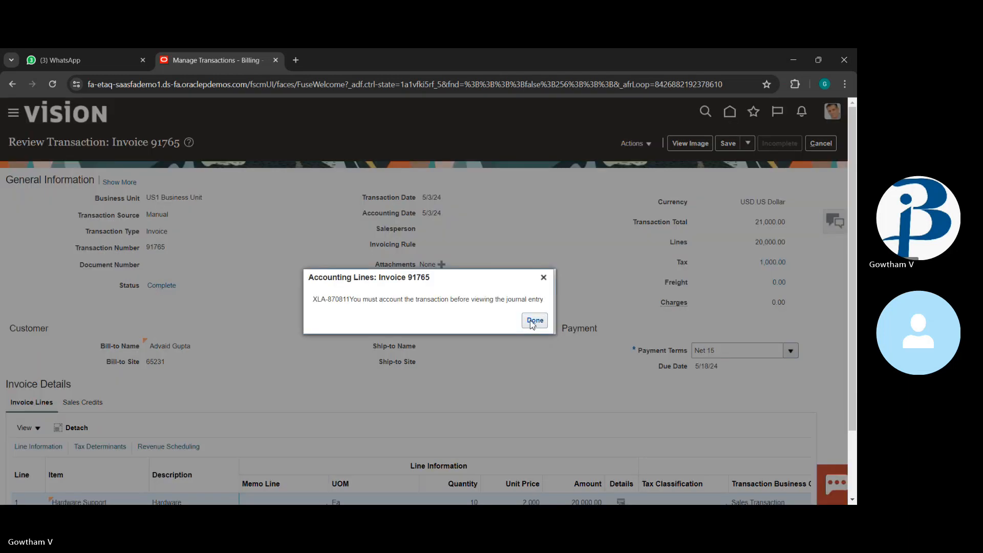
left_click(534, 320)
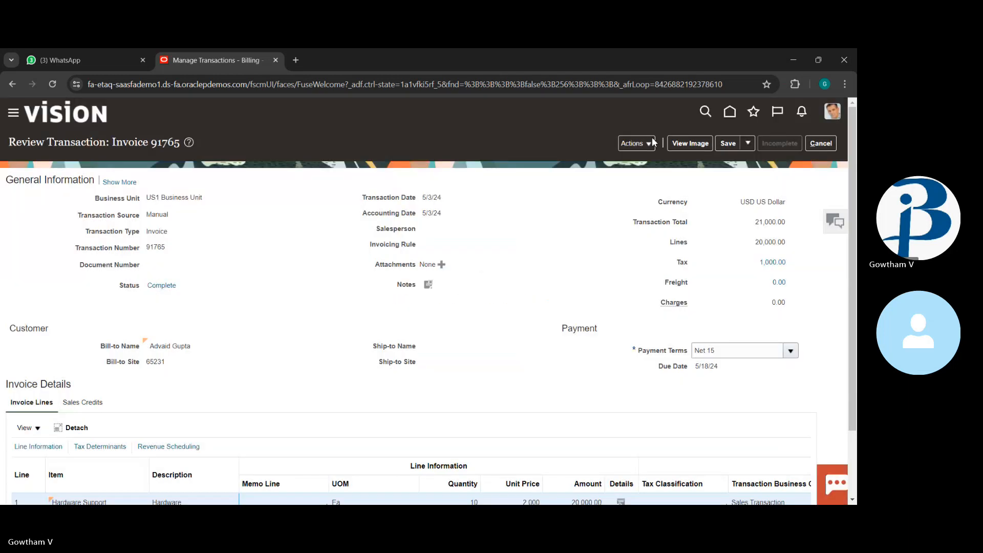
Step: Try to post the invoice to the ledger, and close the dialog that follows
left_click(646, 143)
left_click(658, 264)
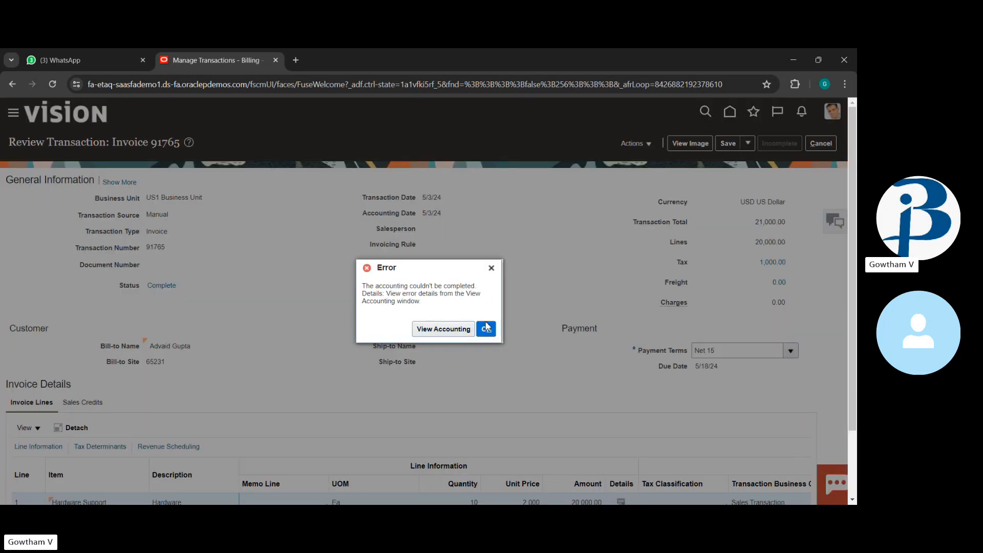
left_click(486, 329)
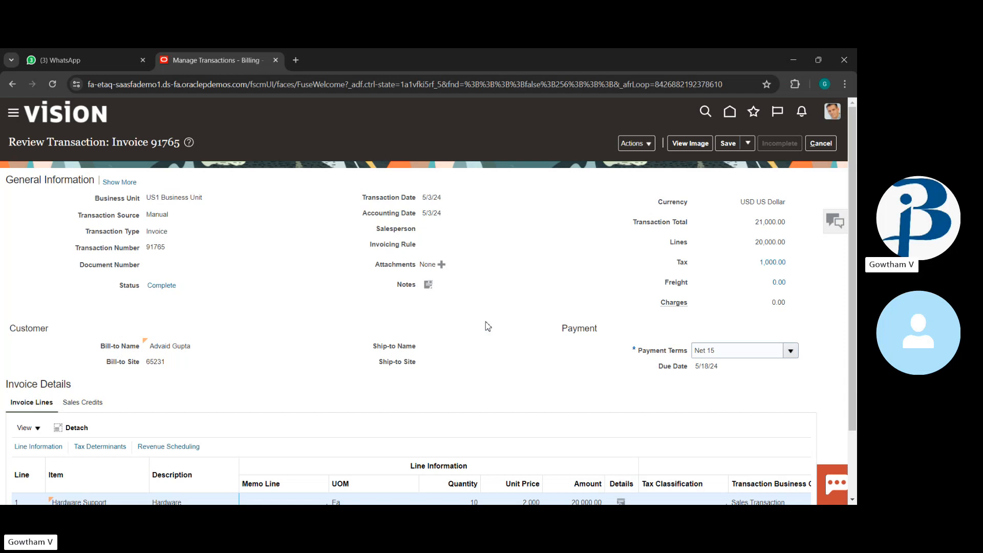
left_click(646, 146)
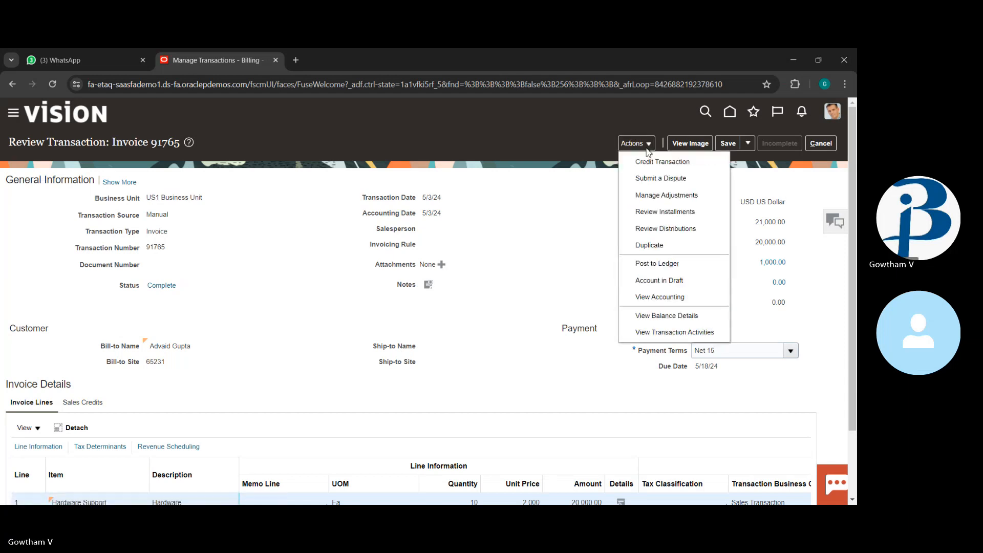
left_click(592, 205)
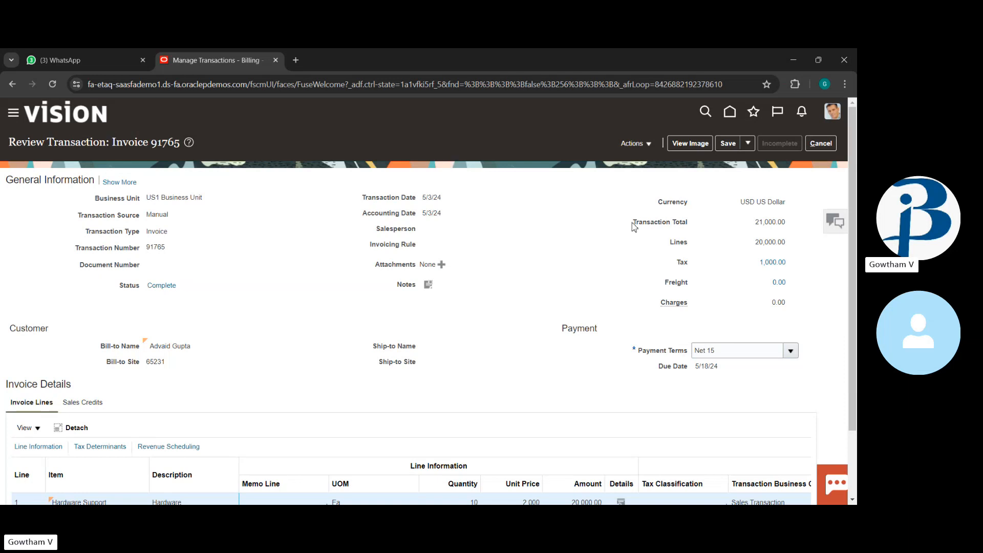
scroll(329, 373, "down", 2)
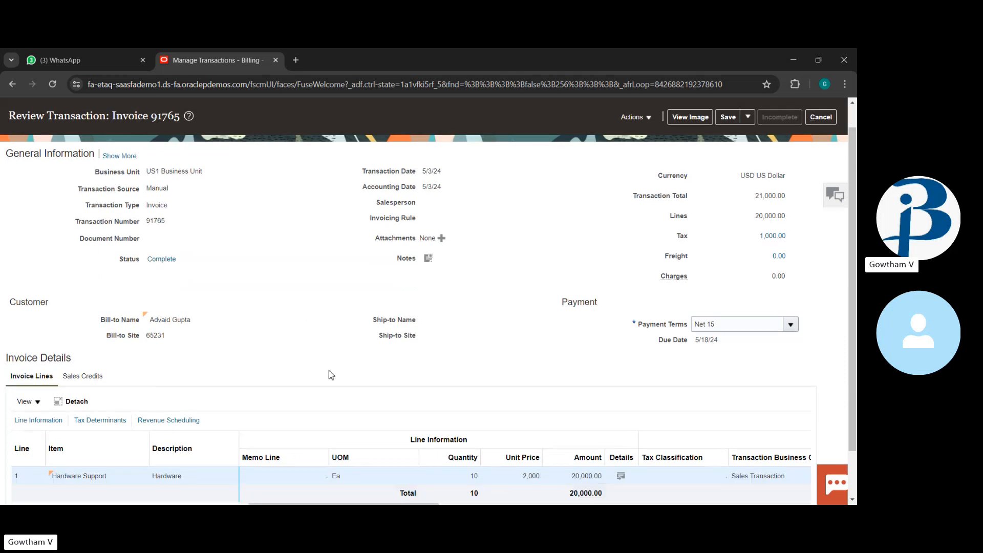
scroll(331, 375, "up", 2)
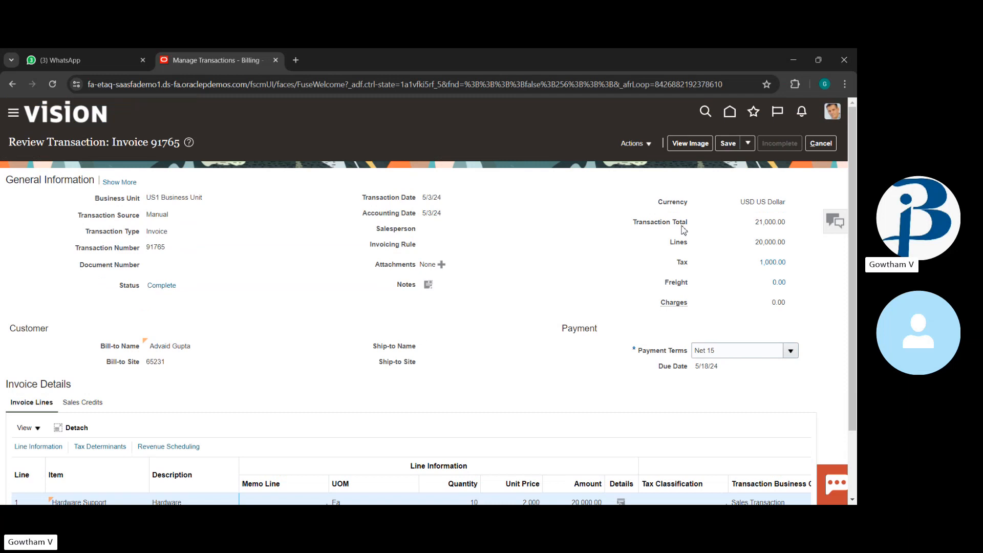
Step: Start a new adjustment on the invoice with receivables activity Adjustment (Bad Debt) and adjustment type Invoice Adjustments
left_click(643, 147)
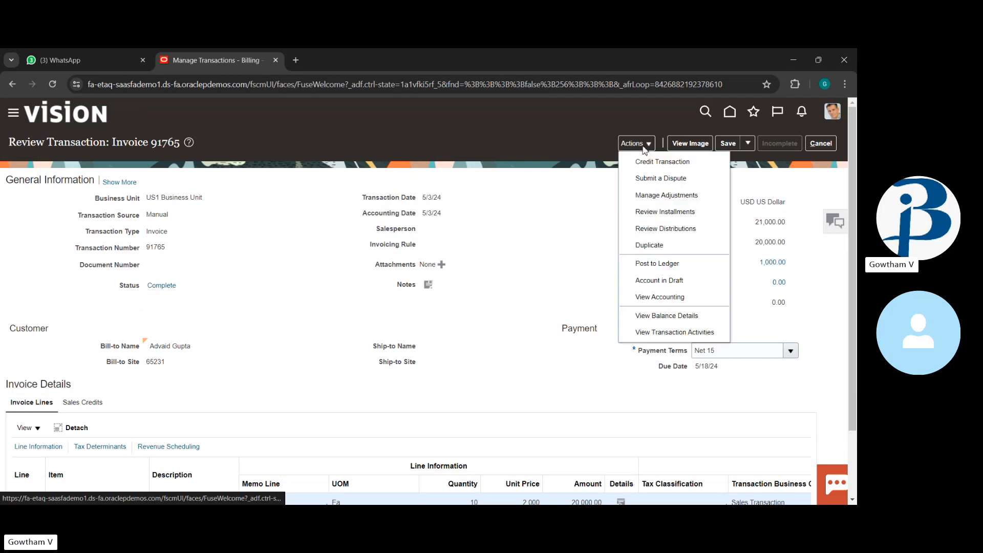
left_click(629, 197)
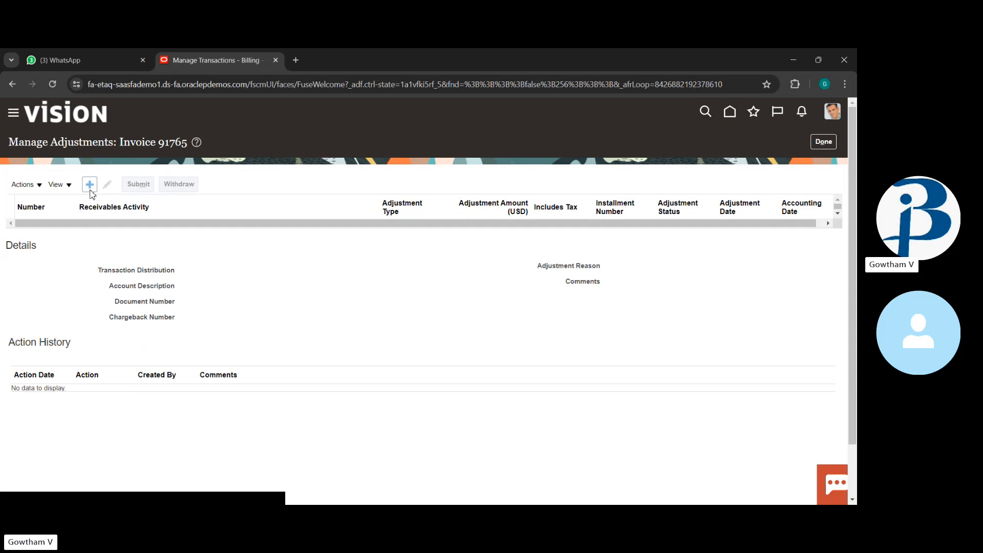
left_click(91, 191)
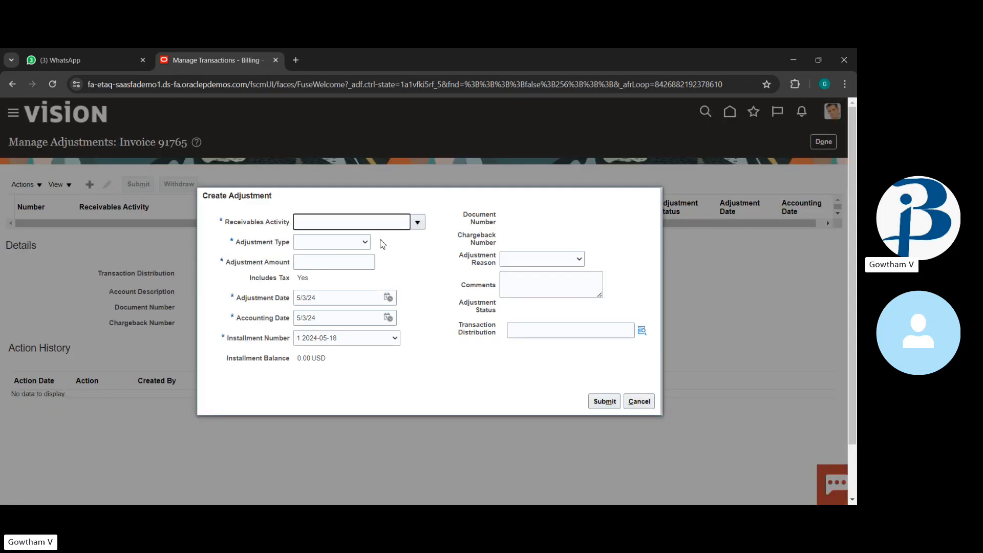
left_click(418, 222)
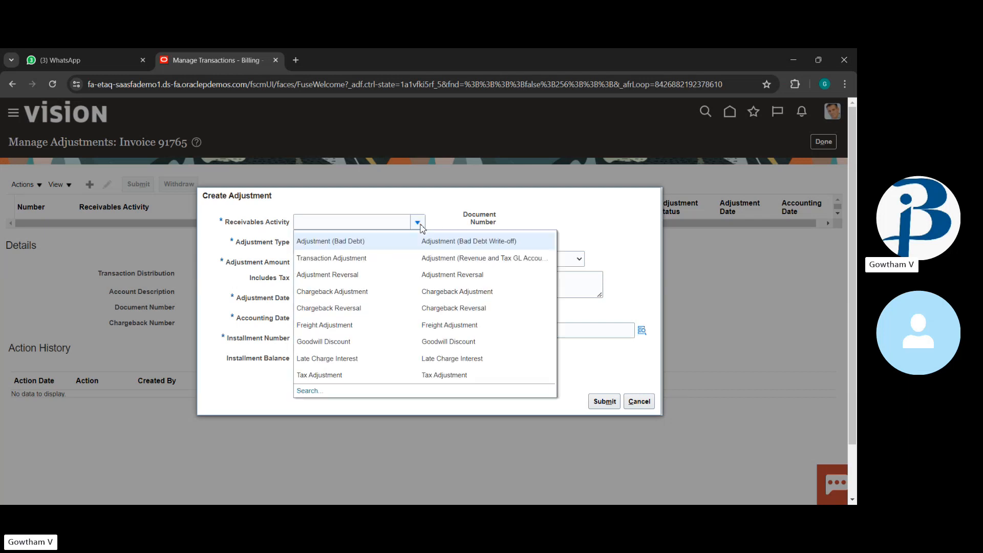
left_click(366, 241)
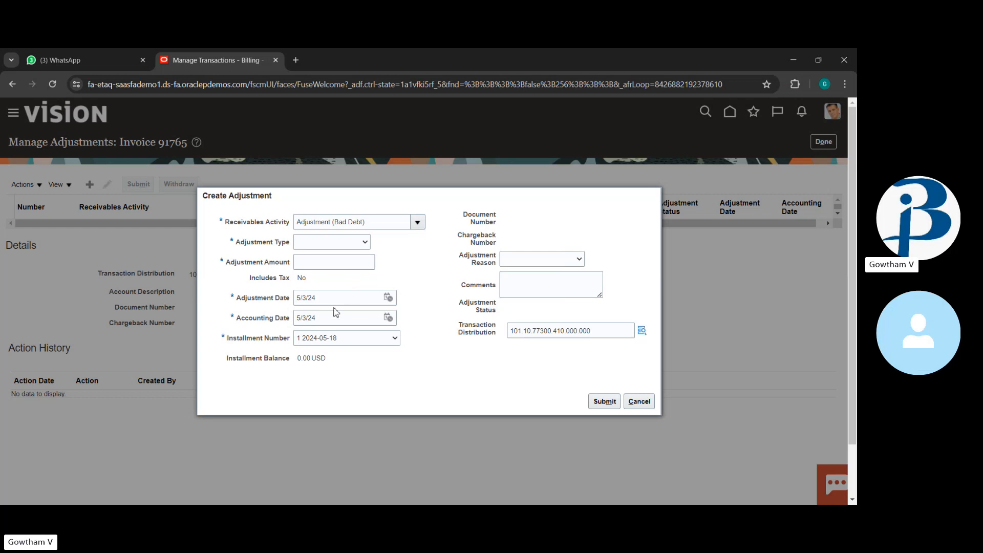
left_click(334, 281)
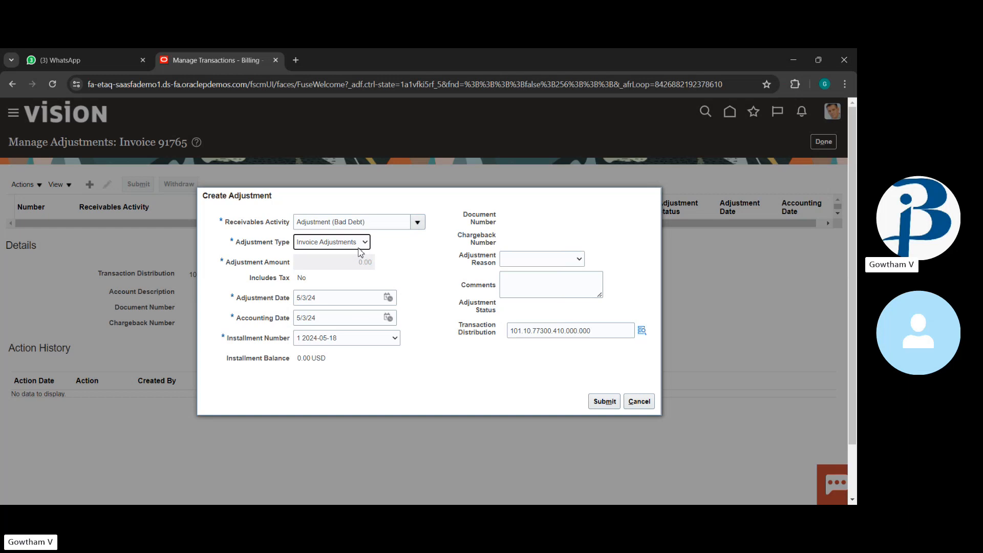
Step: Try the Freight Adjustments type with its adjustment amount, and switch the type back to Invoice Adjustments
left_click(352, 275)
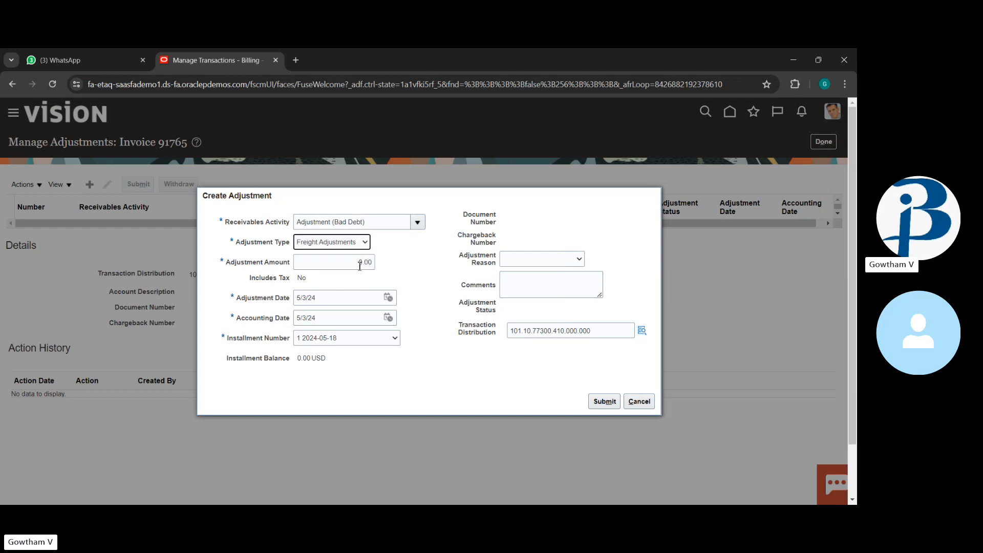
left_click(366, 263)
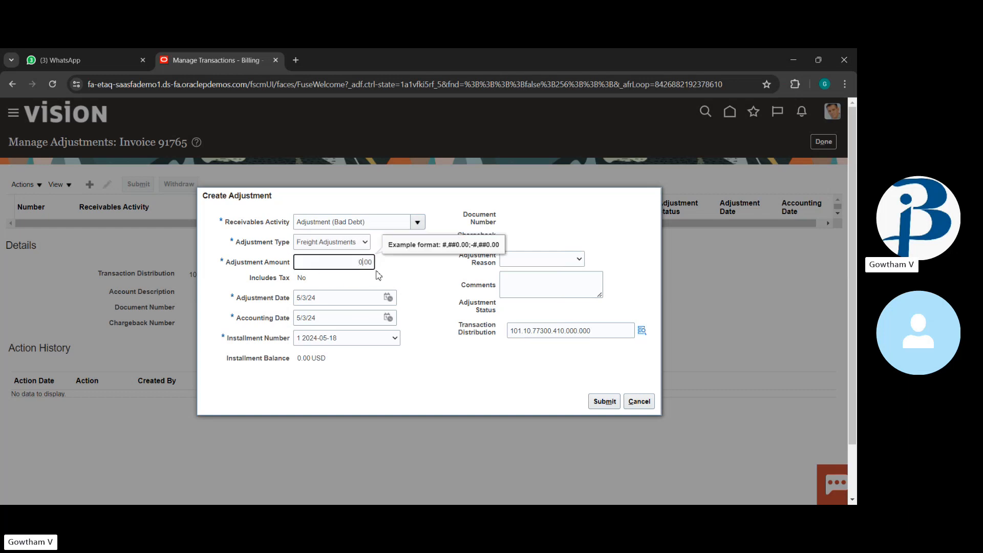
left_click(360, 242)
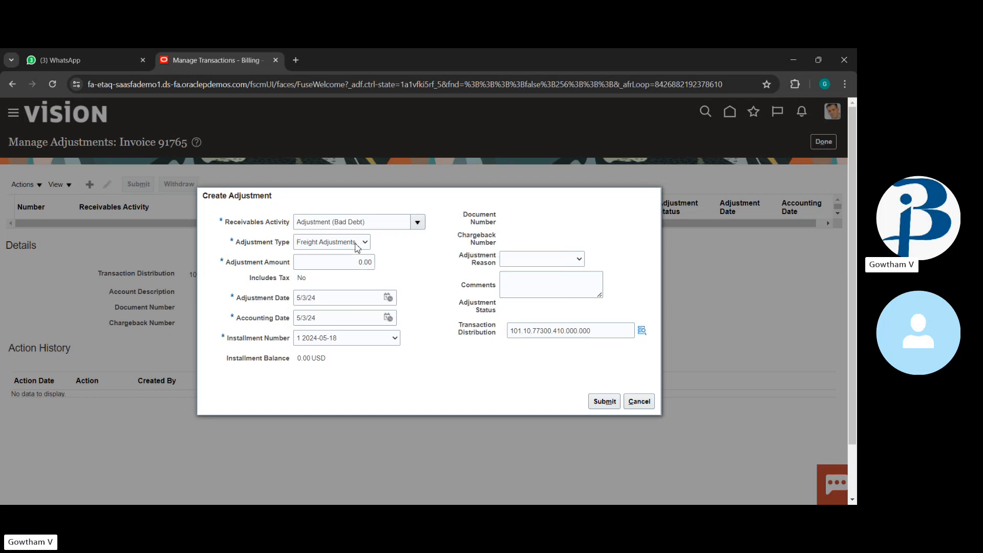
left_click(337, 285)
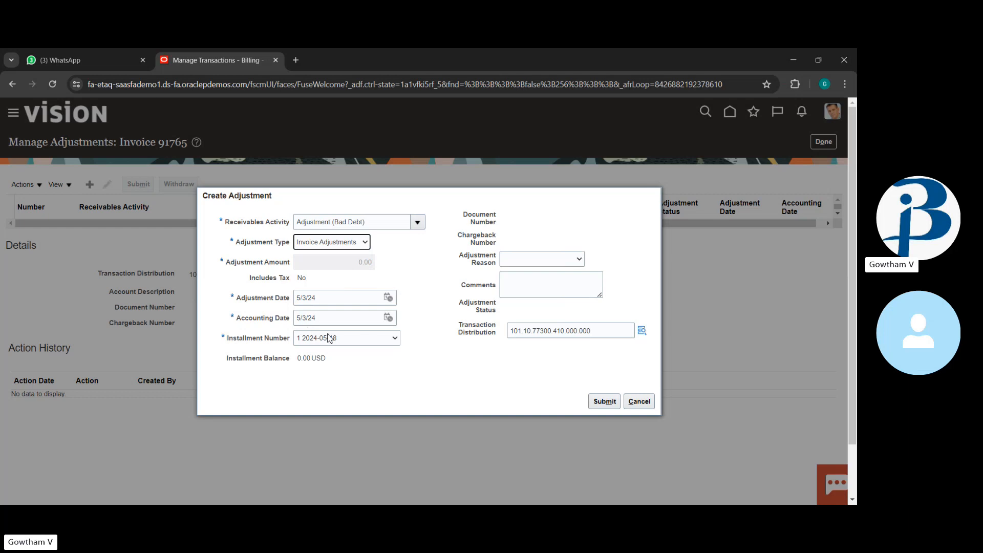
Step: Submit the adjustment, dismiss the confirmation, and return to the invoice review
left_click(606, 405)
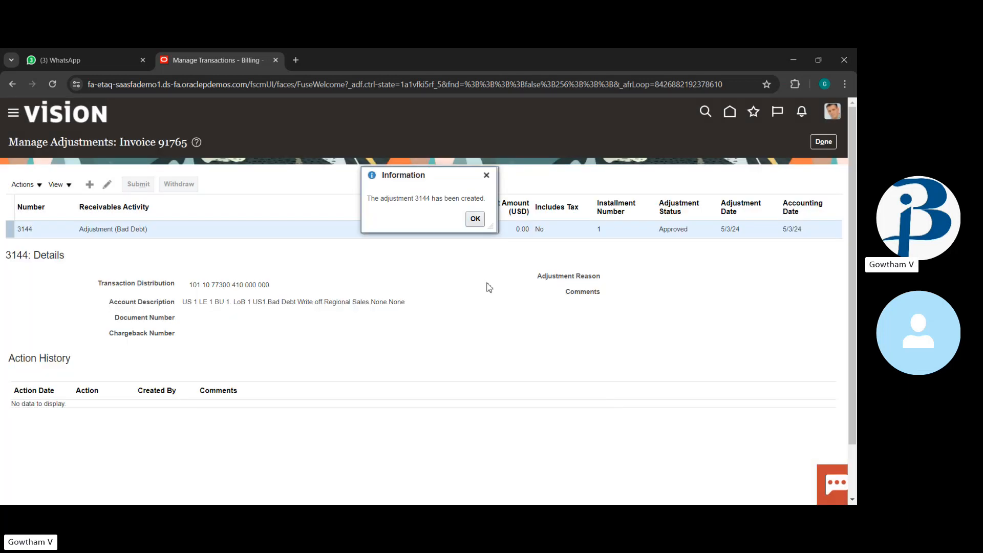
left_click(474, 219)
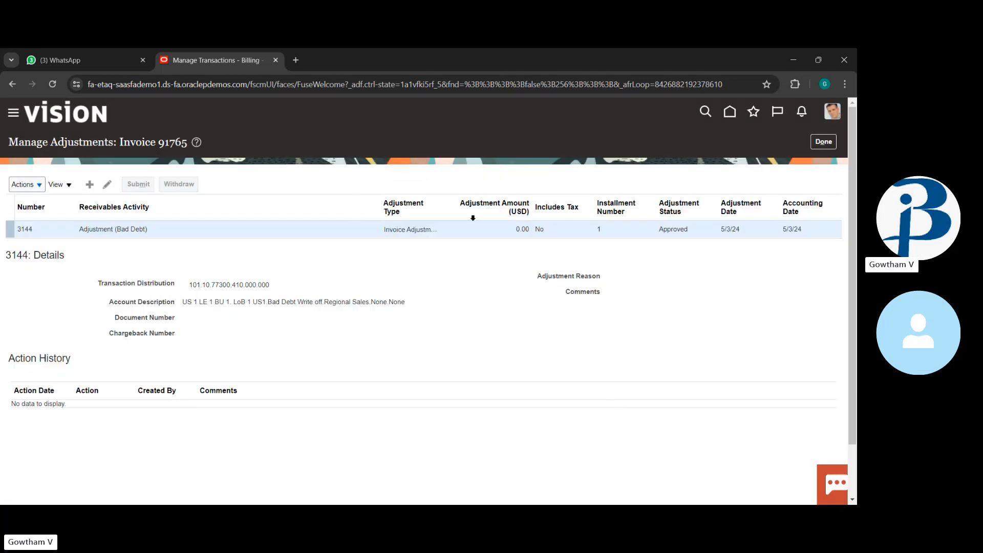
left_click(824, 142)
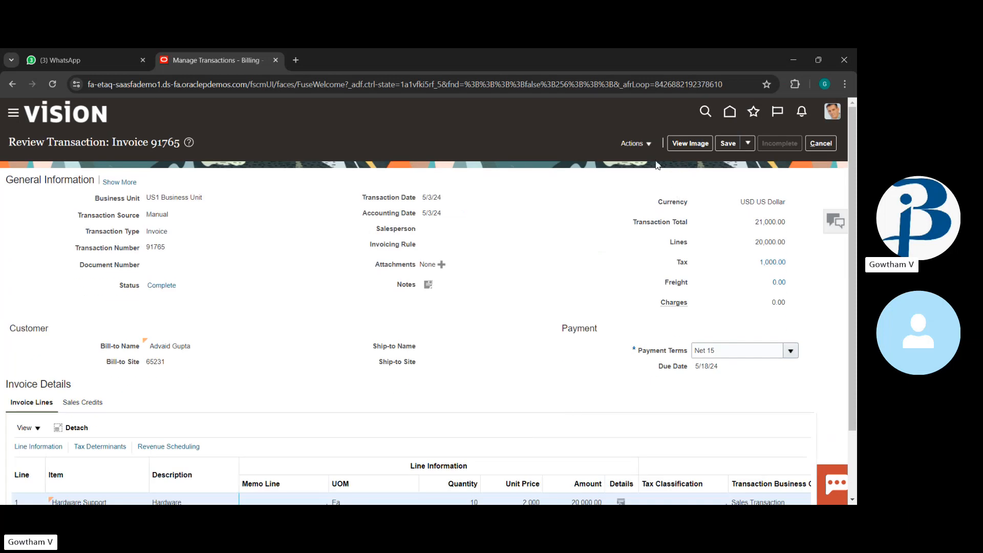
Step: View the invoice's balance details by lines, tax, freight and charges, and close them
left_click(635, 143)
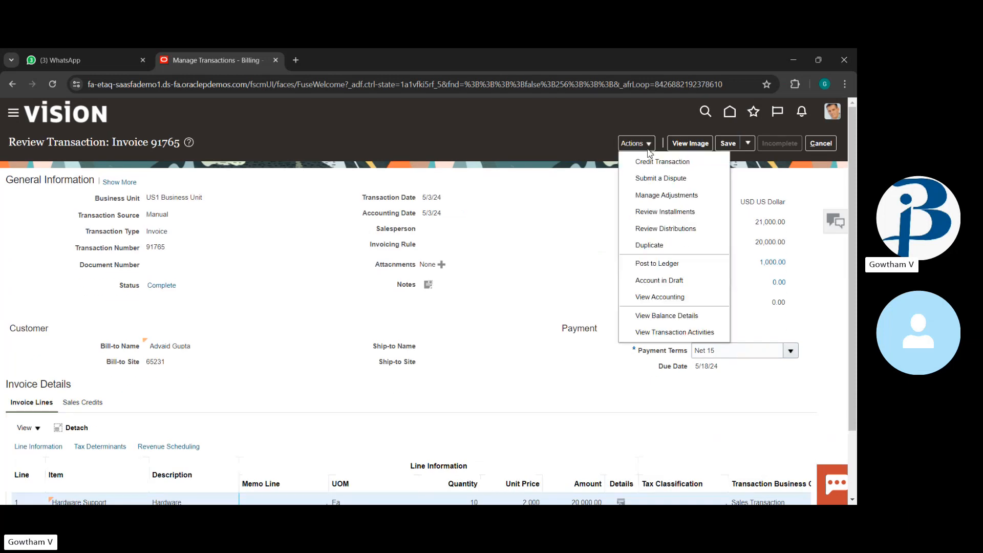
left_click(668, 318)
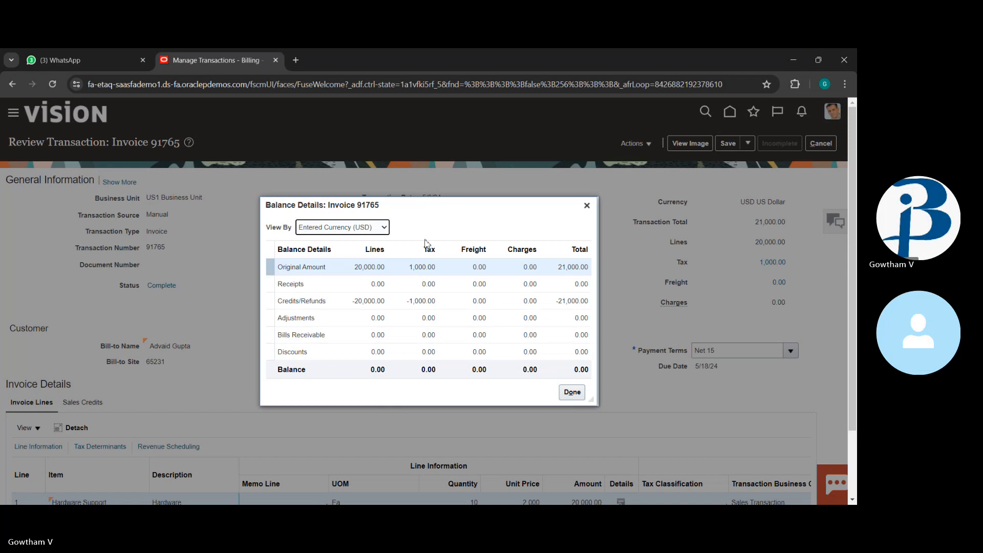
left_click(575, 392)
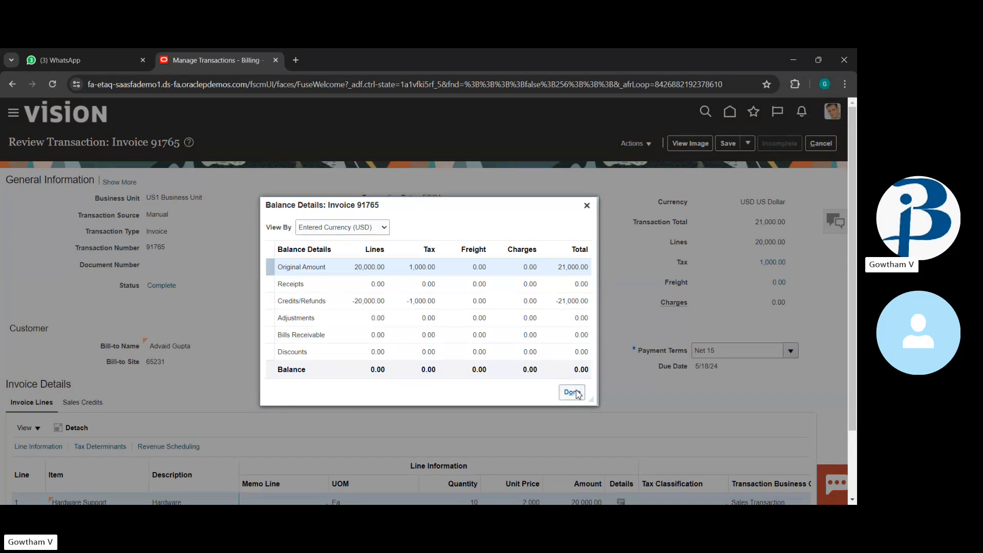
left_click(578, 394)
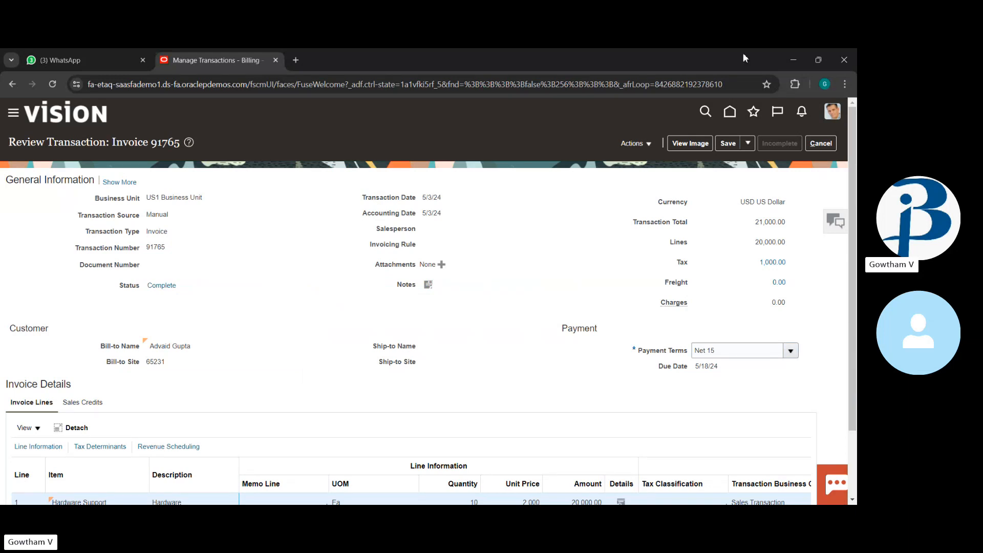
Step: Leave the invoice review and open the form for creating a new organization customer
left_click(834, 148)
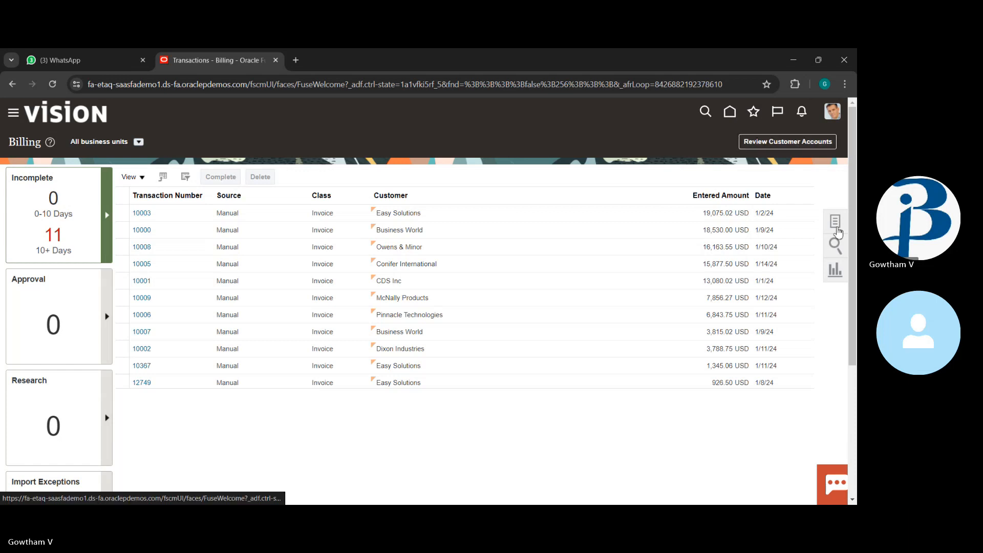
left_click(836, 228)
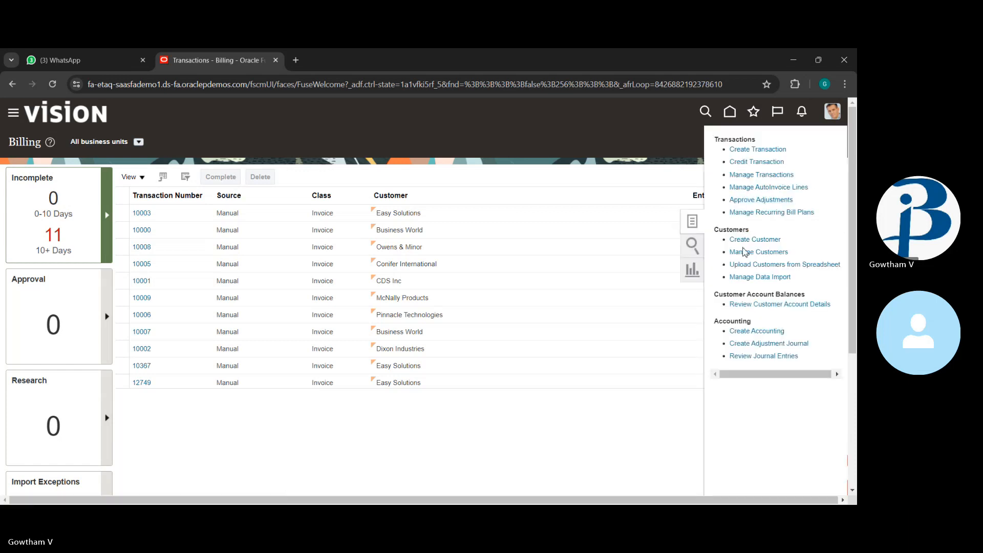
left_click(751, 240)
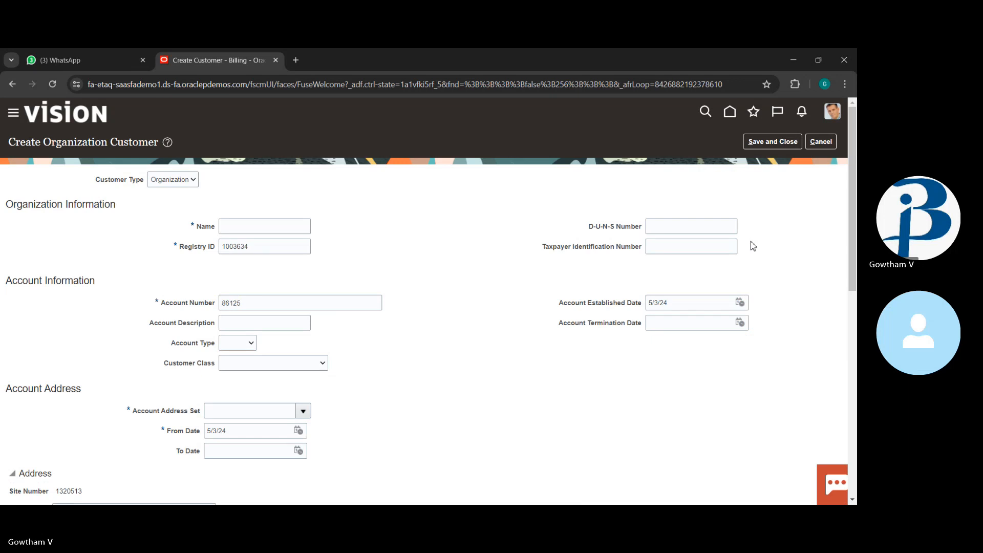
scroll(579, 296, "down", 4)
scroll(579, 296, "up", 1)
scroll(579, 296, "down", 5)
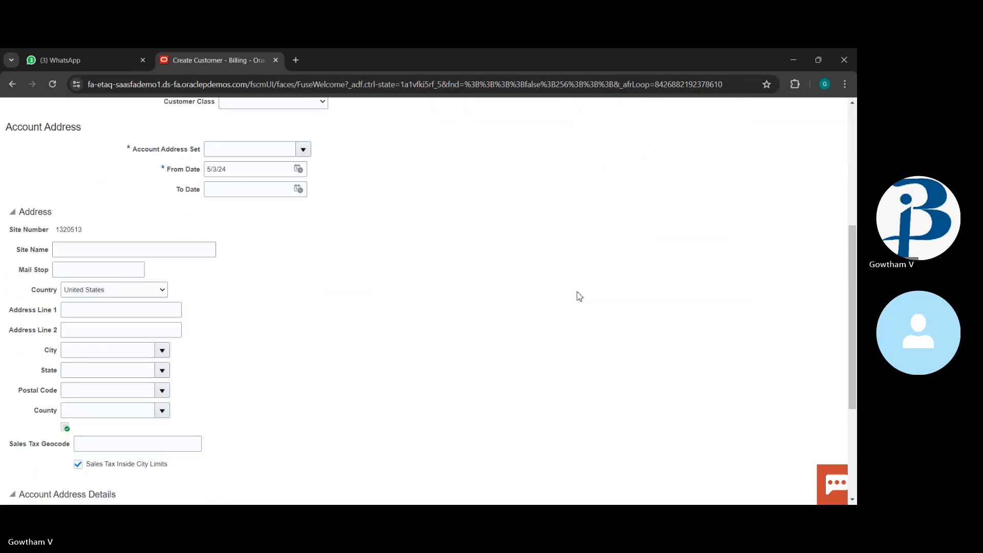
scroll(578, 296, "up", 8)
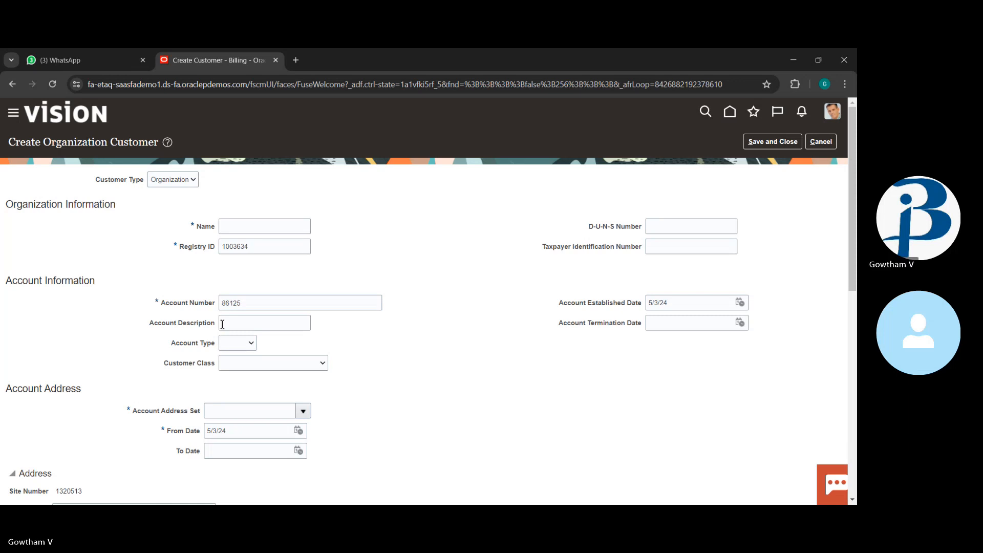
Step: Enter AXZ SHOP as the organization name of the new customer
left_click(250, 221)
type("AXZ")
type("SHP")
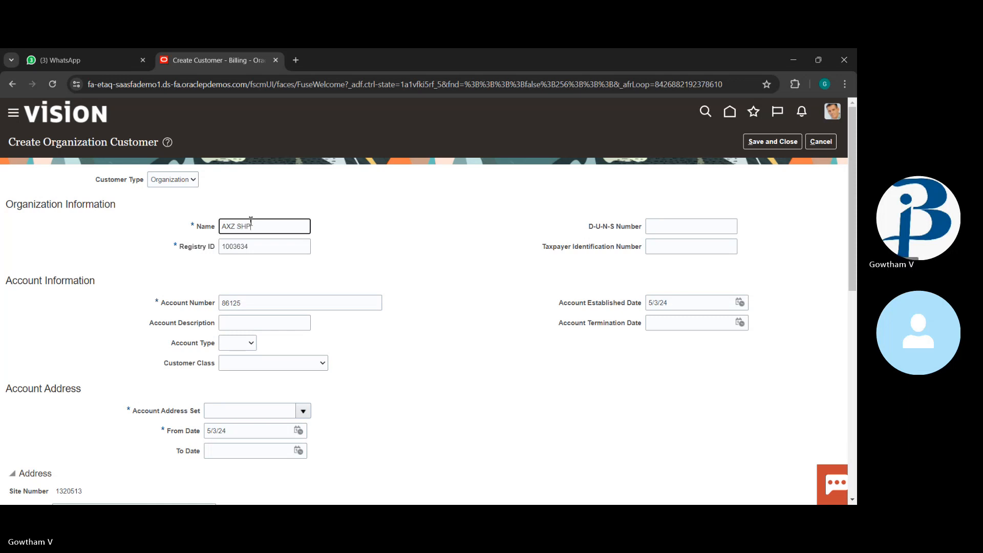
key("BackSpace")
type("o")
key("BackSpace")
key("BackSpace")
type("OP")
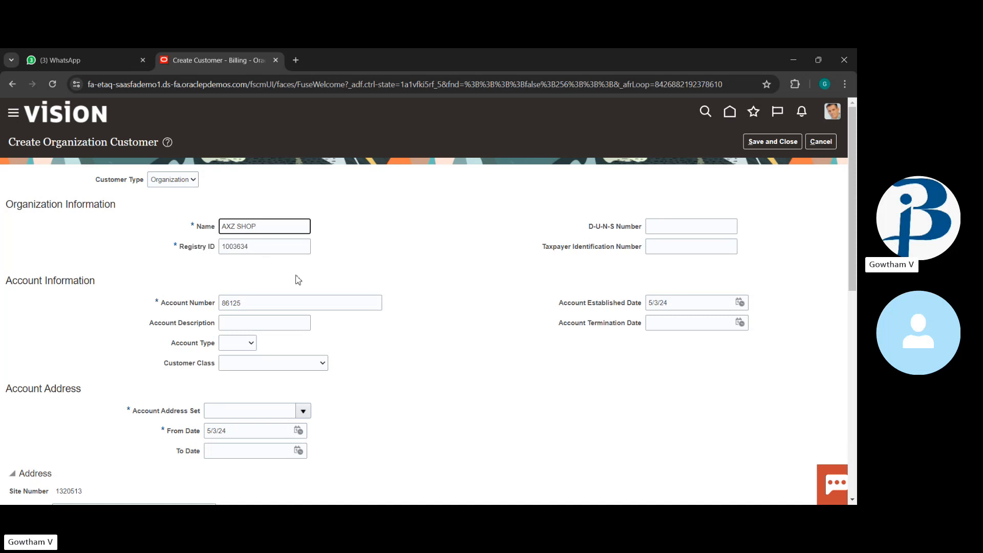
Step: Enter "electronic shop" as the customer's account description
scroll(305, 283, "down", 1)
scroll(305, 283, "down", 1)
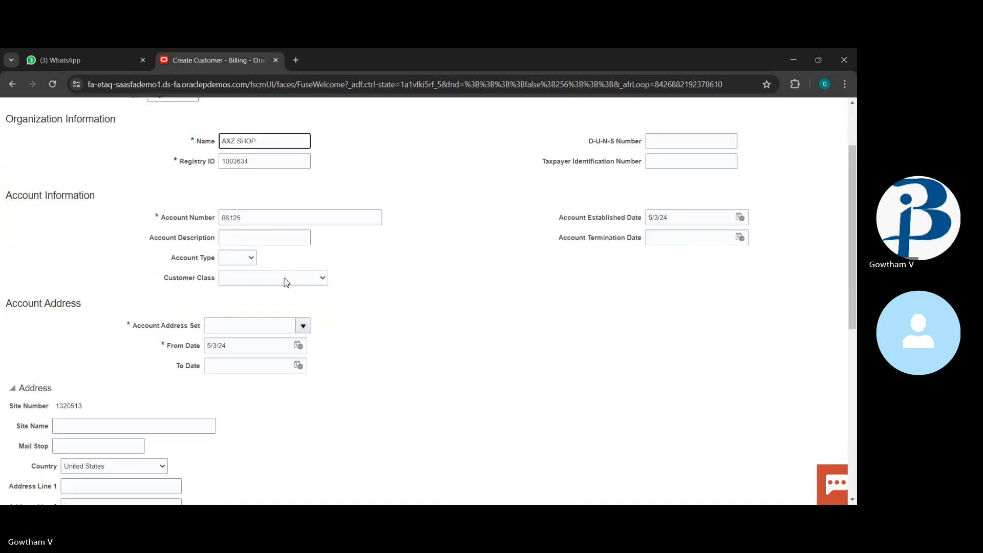
scroll(261, 242, "up", 1)
left_click(255, 250)
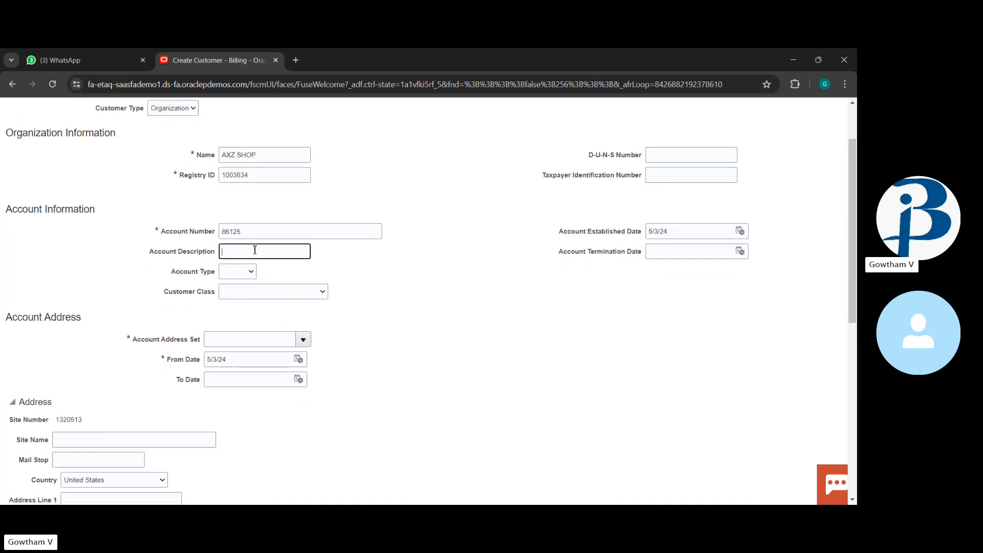
type("elecr=")
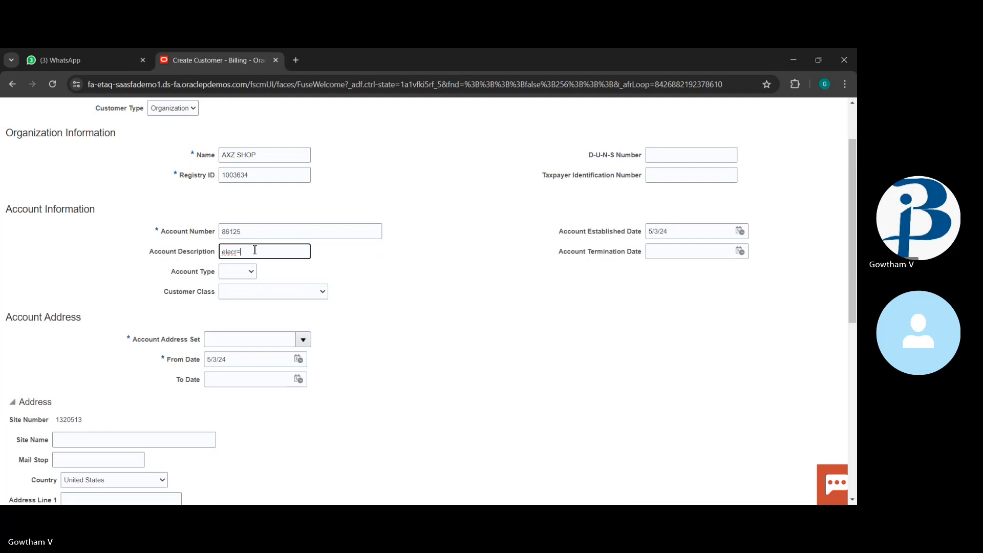
key("BackSpace")
type("tronoic shop")
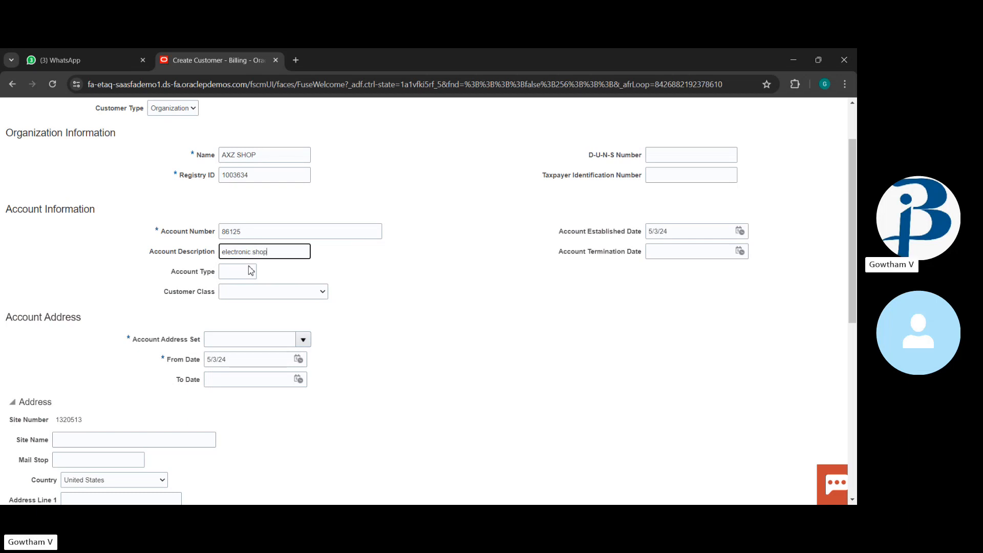
Step: Set the customer class to Retailers and the account address set to CUSTSITE
left_click(249, 267)
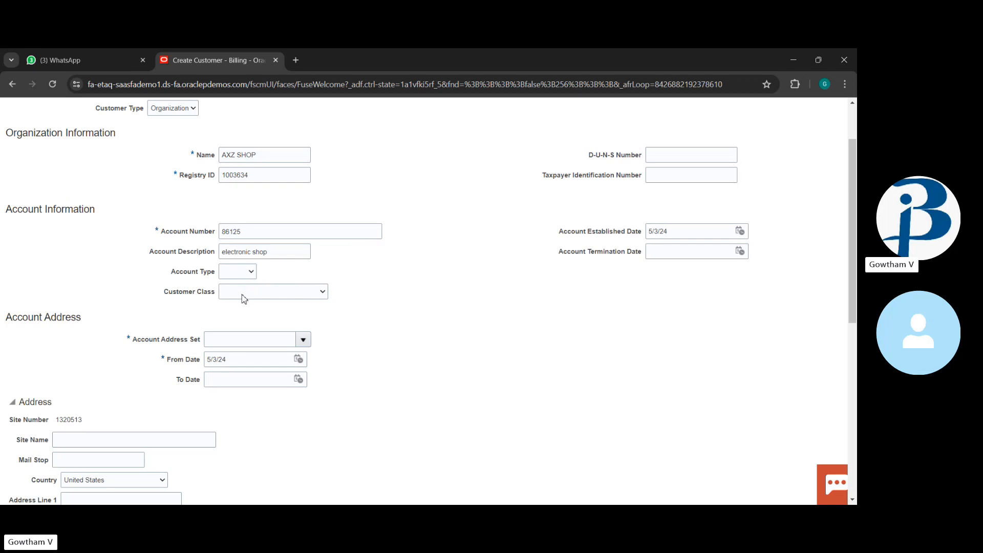
left_click(277, 340)
left_click(319, 295)
left_click(242, 394)
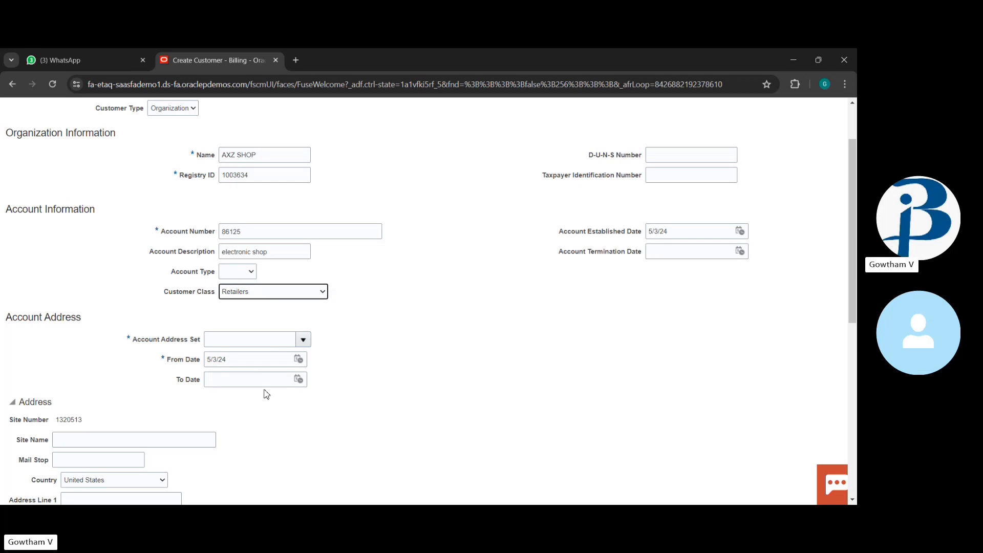
left_click(303, 340)
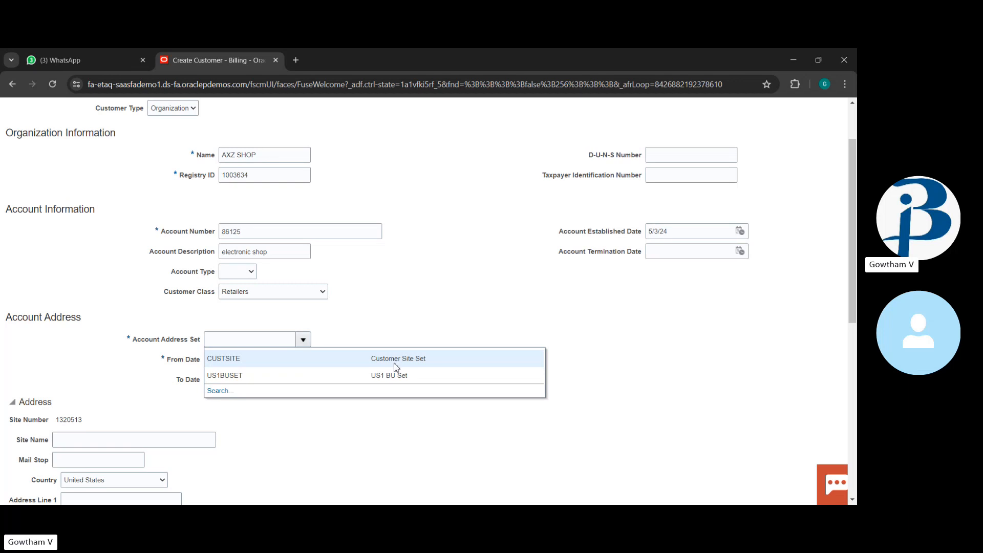
left_click(305, 362)
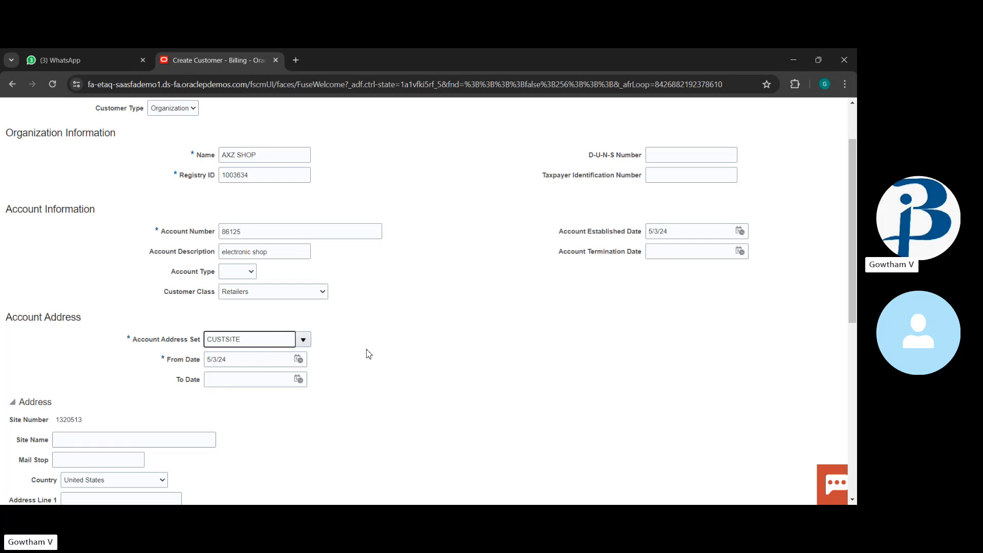
scroll(368, 354, "down", 2)
scroll(367, 353, "up", 3)
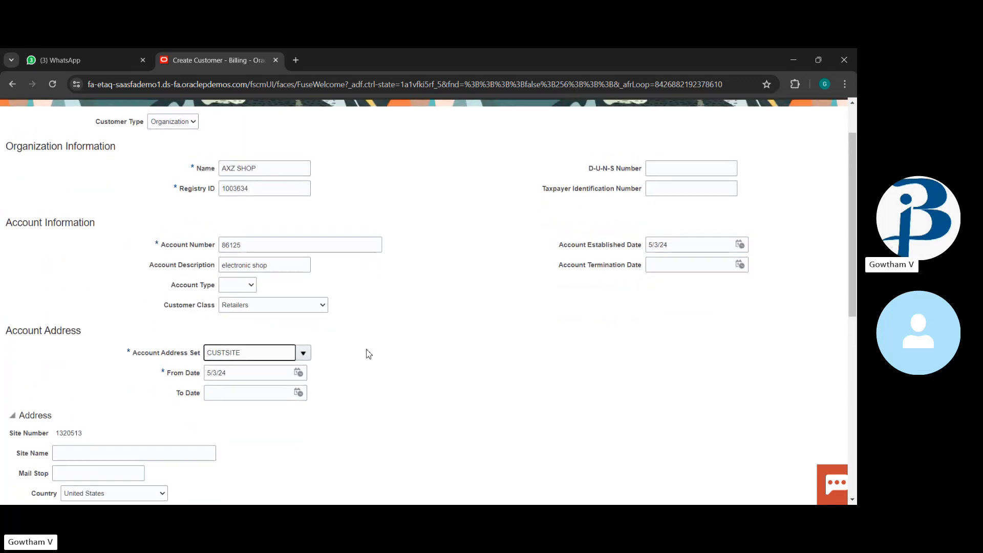
scroll(369, 353, "up", 1)
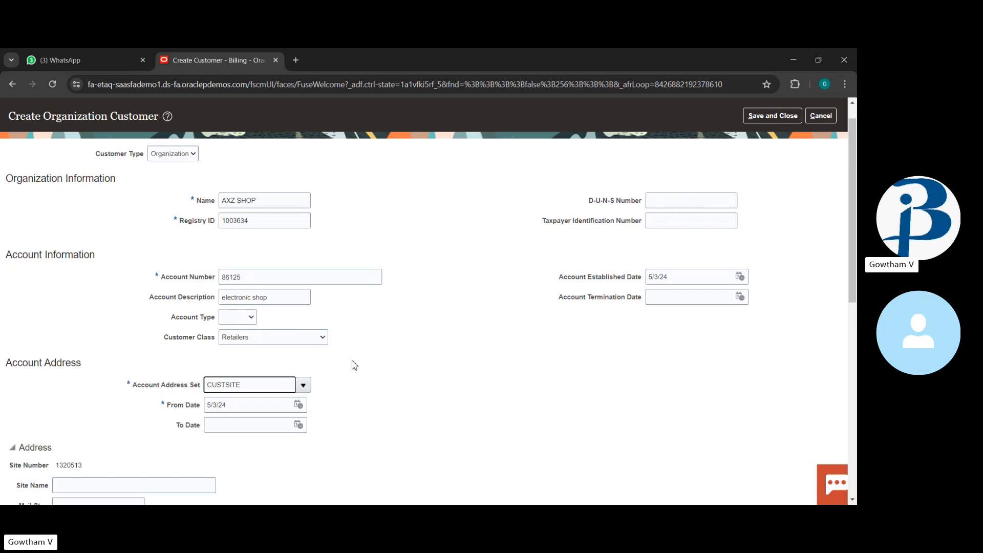
scroll(353, 364, "down", 3)
scroll(353, 365, "up", 3)
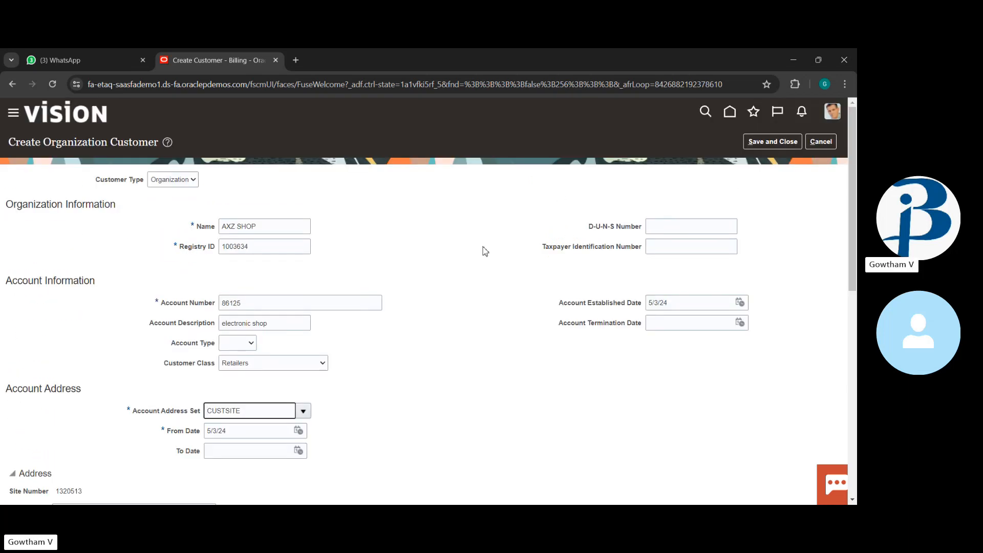
Step: Name the new customer's address site USA and fill in its street address on the first address line
scroll(485, 250, "down", 1)
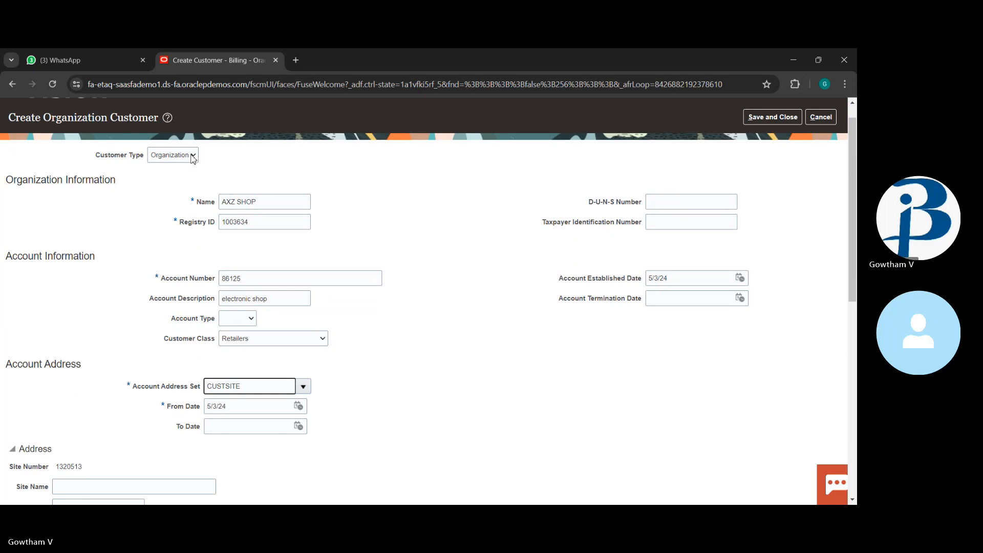
scroll(495, 253, "down", 5)
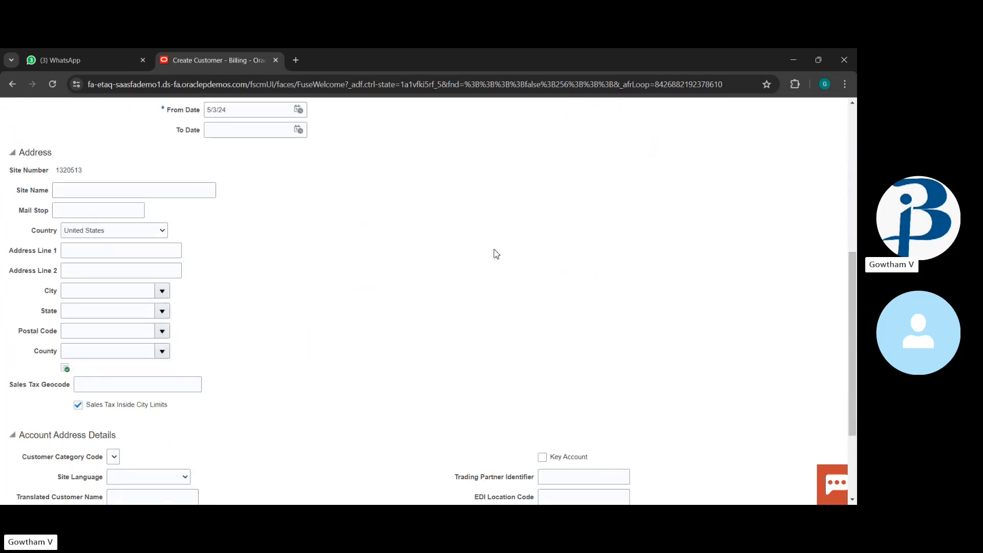
left_click(172, 192)
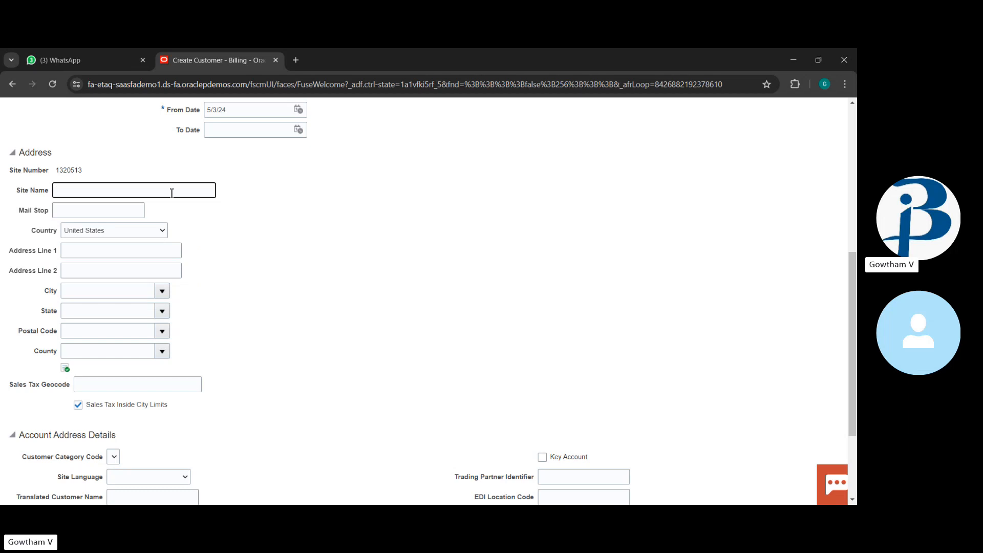
type("cus")
key("BackSpace")
key("BackSpace")
type("us")
key("BackSpace")
key("BackSpace")
key("BackSpace")
type("USA")
left_click(135, 250)
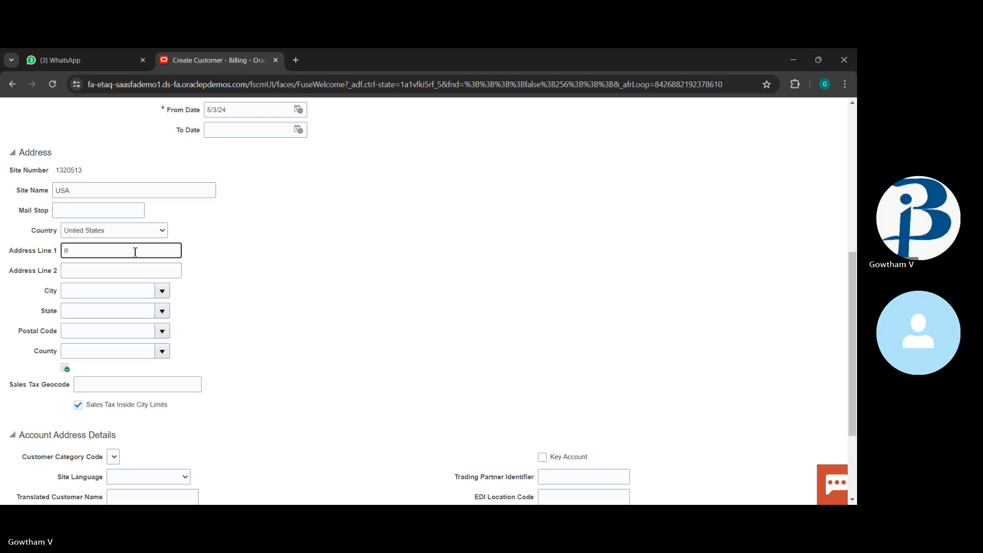
type("11 main streeterrreet")
Step: Set the address city to New York in New York county, NY, and choose the first postal code offered
left_click(159, 296)
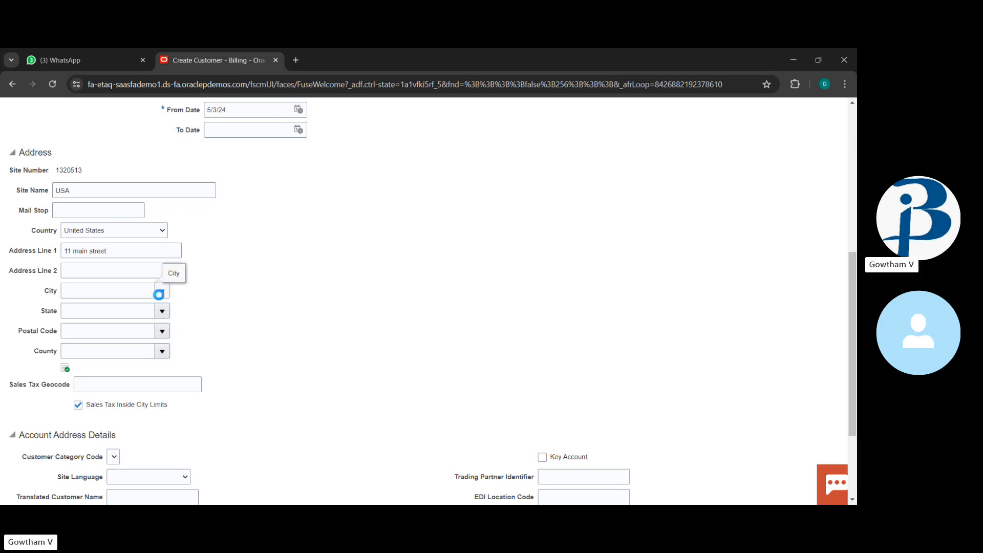
left_click(99, 293)
type("N")
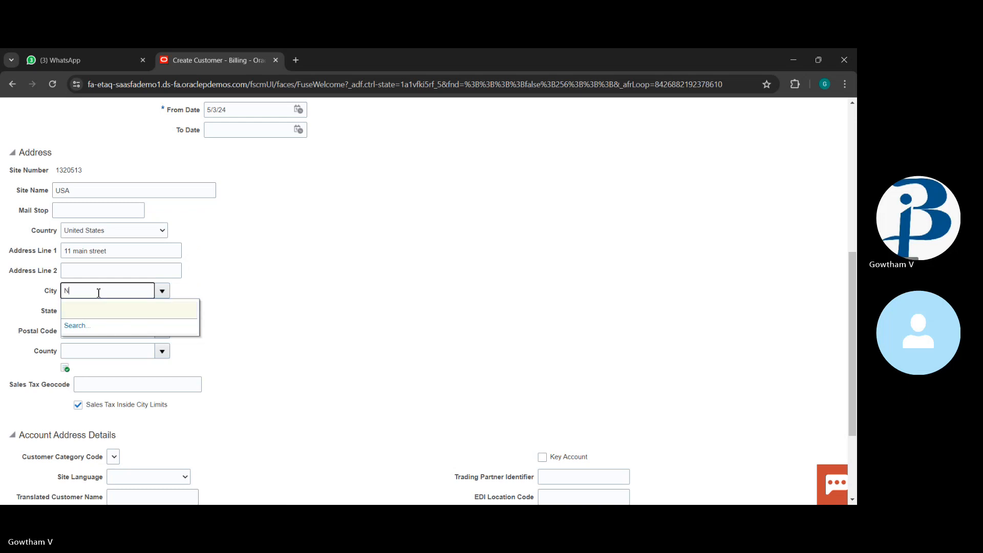
type("e")
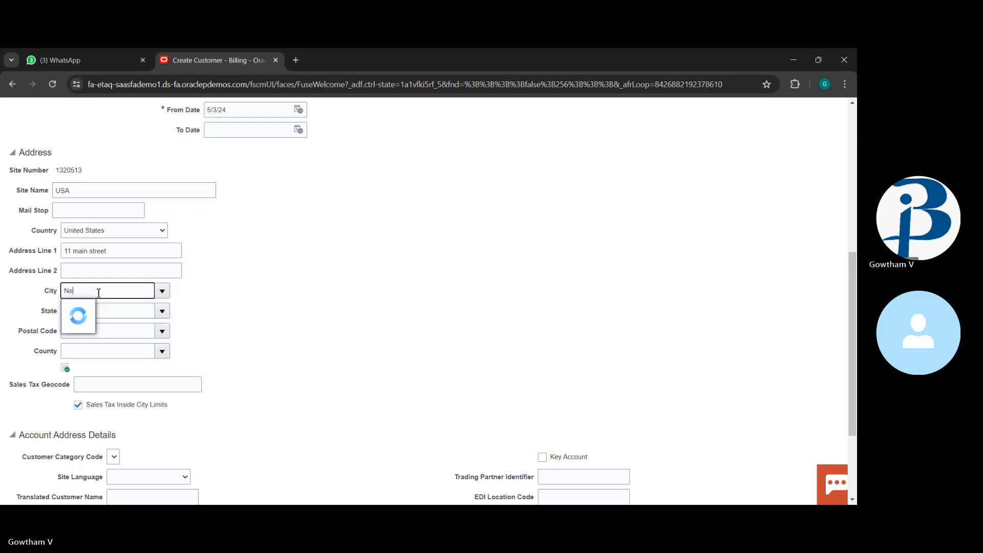
type("w")
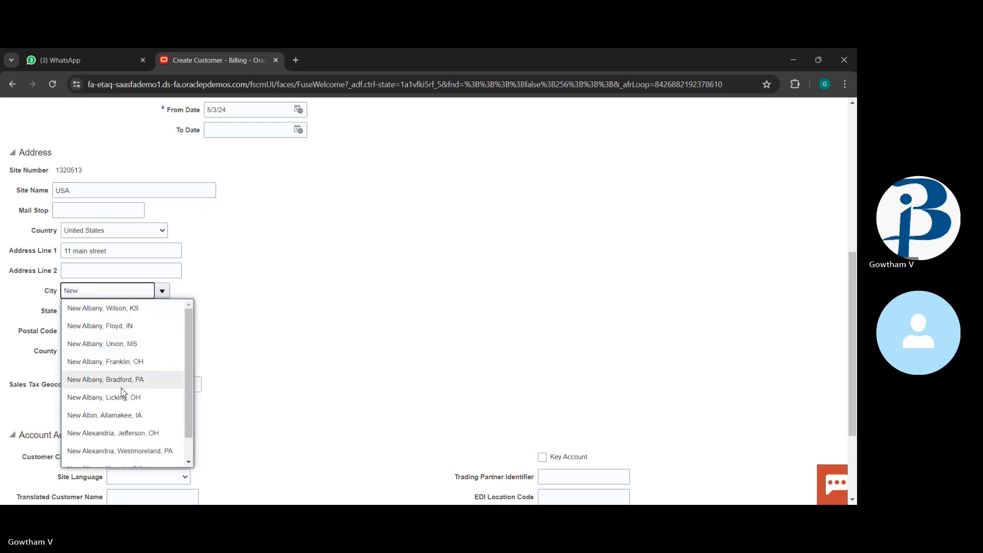
scroll(123, 392, "down", 1)
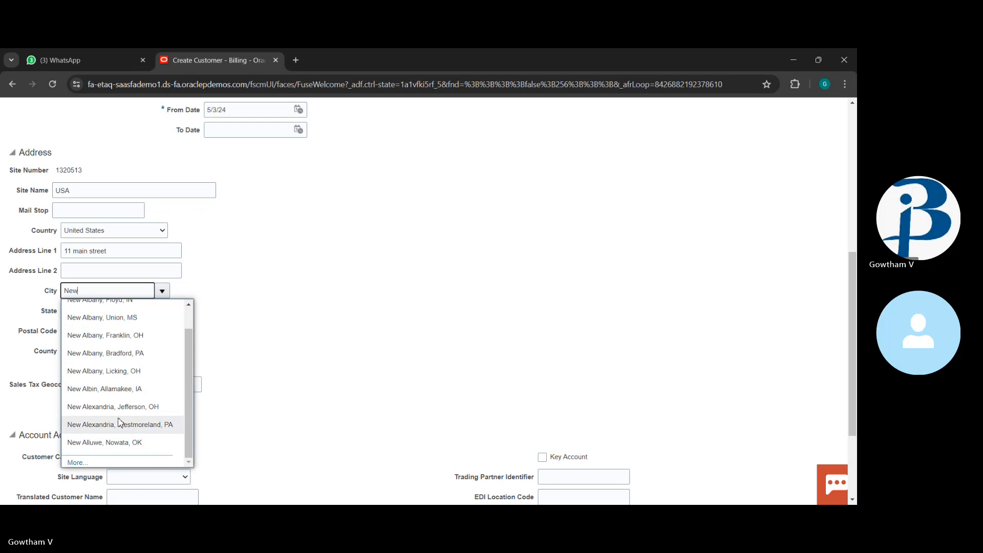
type("Y")
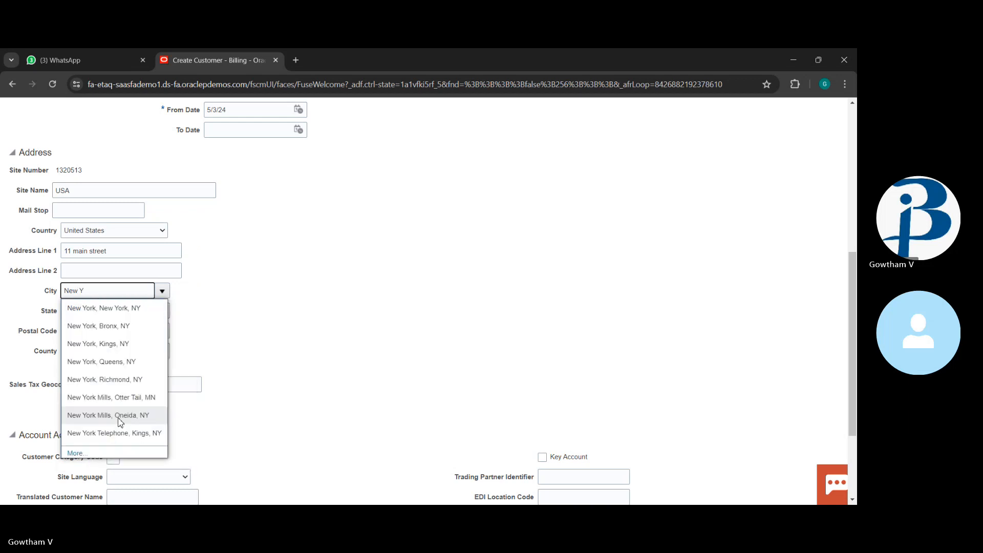
type("ork")
left_click(153, 303)
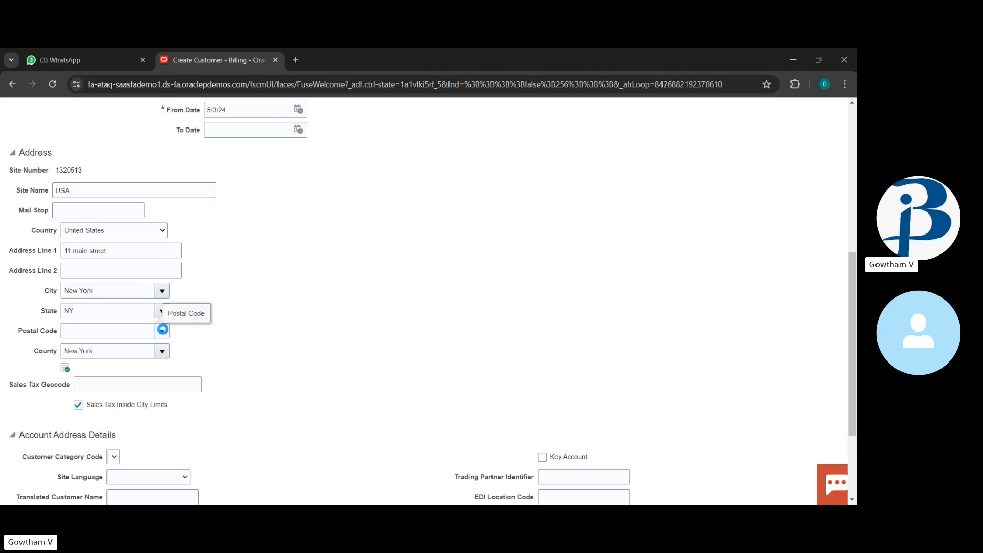
left_click(162, 331)
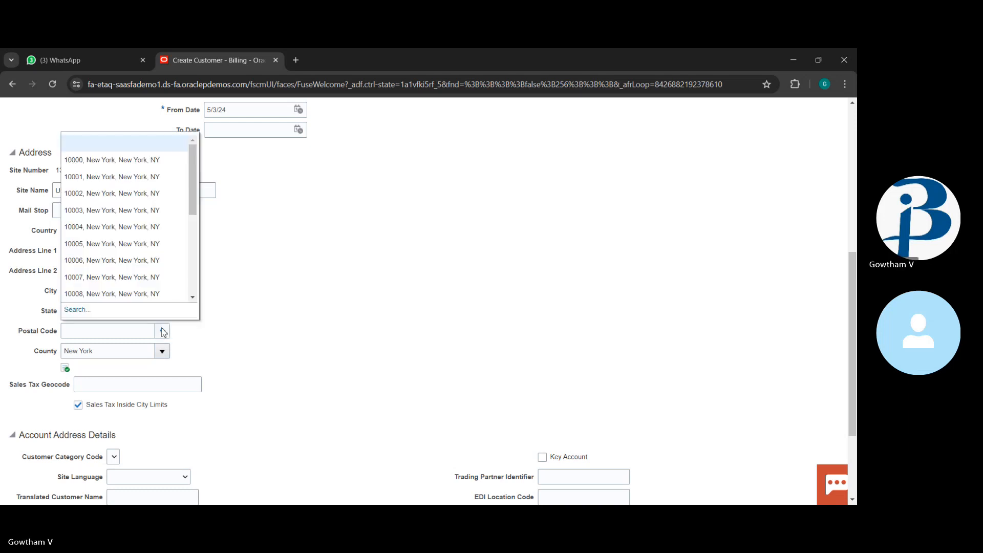
left_click(117, 159)
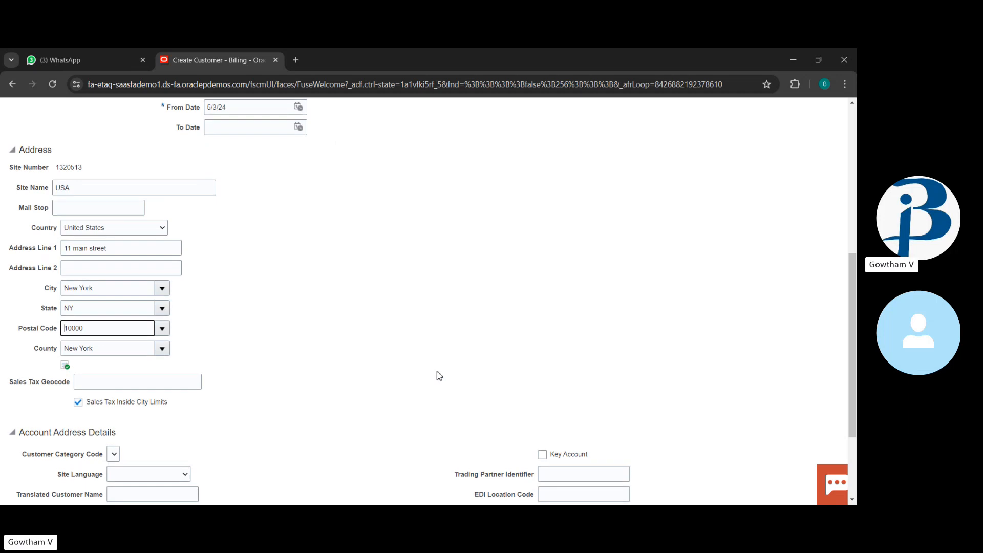
Step: Leave the account address details blank, then save and close the new organization customer
scroll(439, 376, "down", 2)
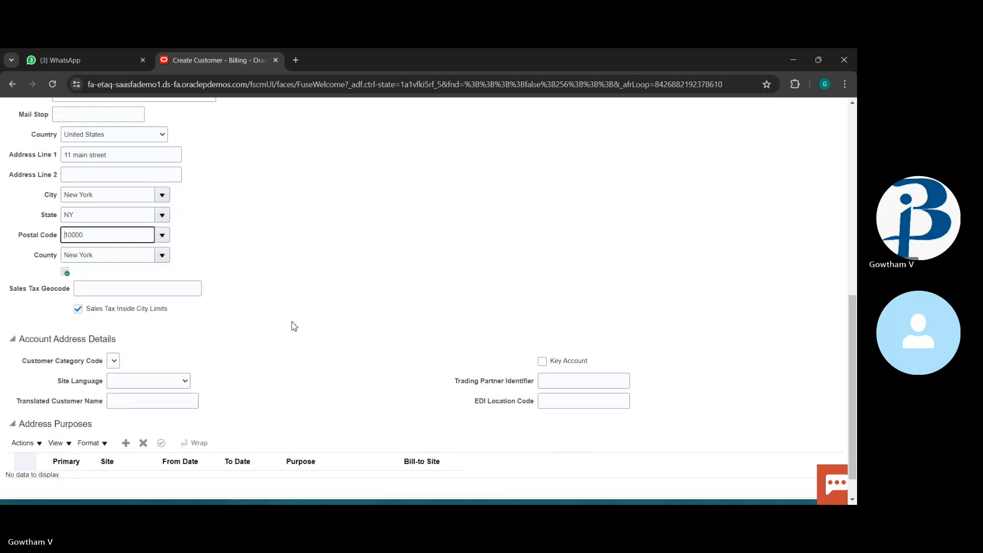
scroll(266, 250, "down", 1)
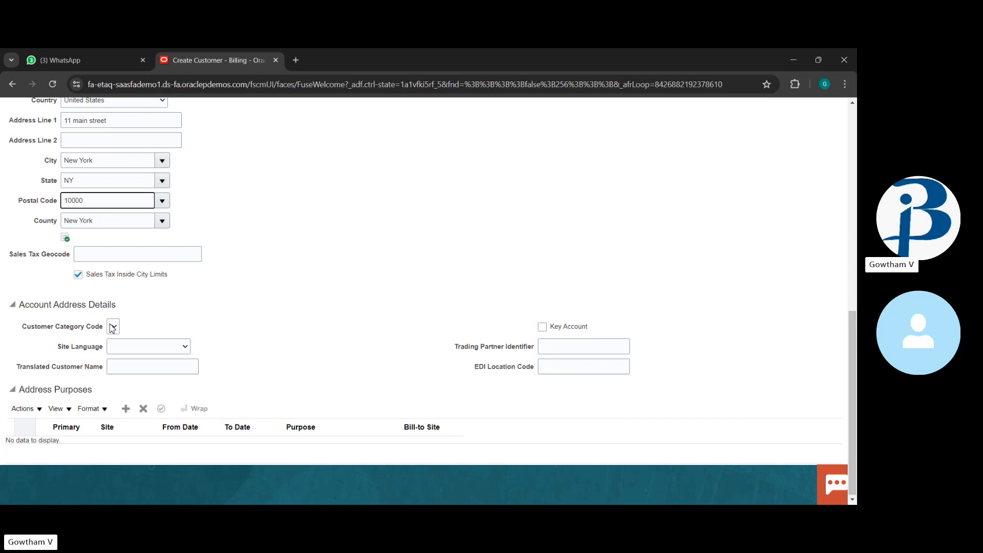
left_click(176, 350)
left_click(175, 351)
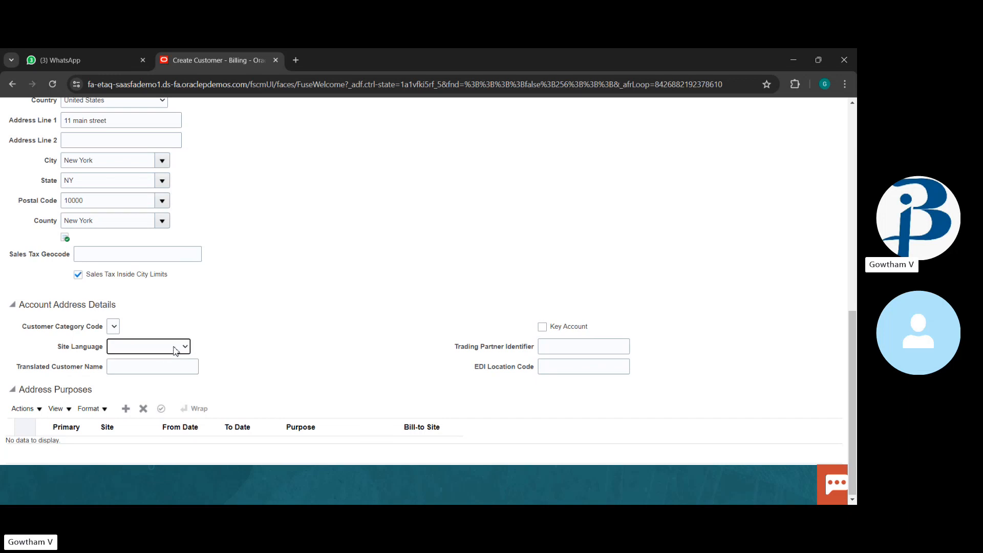
scroll(373, 333, "up", 10)
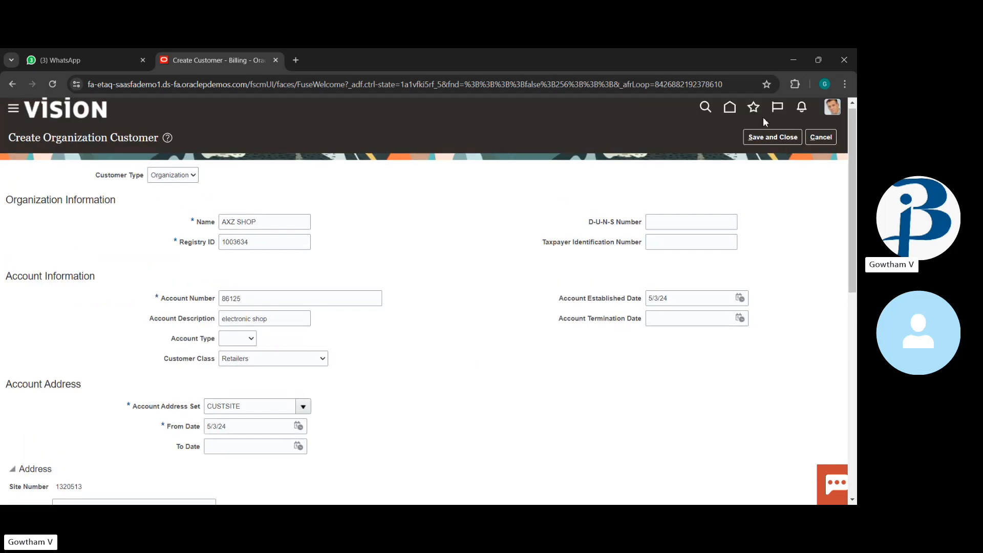
left_click(765, 136)
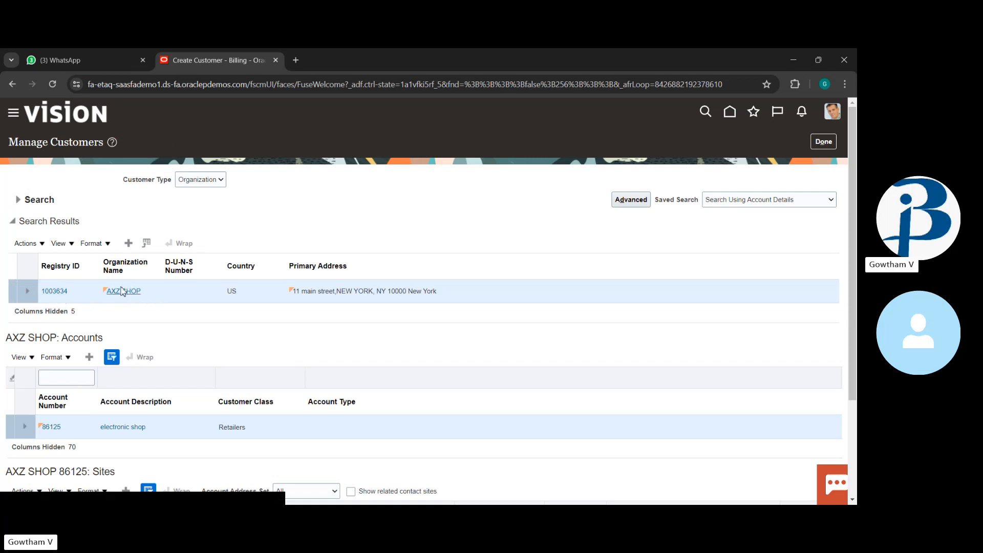
Step: Leave the saved customer's record, return to the home page and open Manage Customers from Billing
scroll(122, 290, "down", 3)
scroll(122, 290, "up", 3)
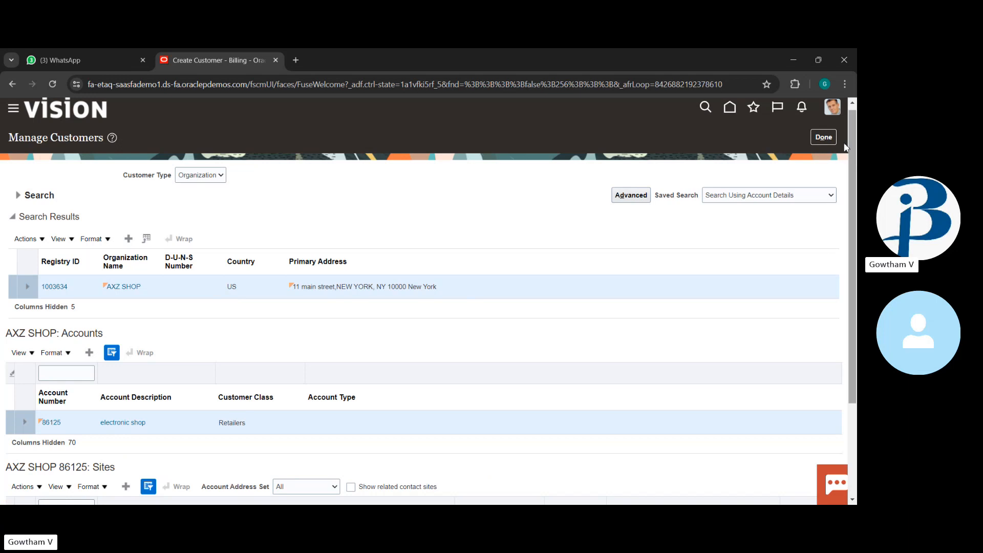
left_click(827, 142)
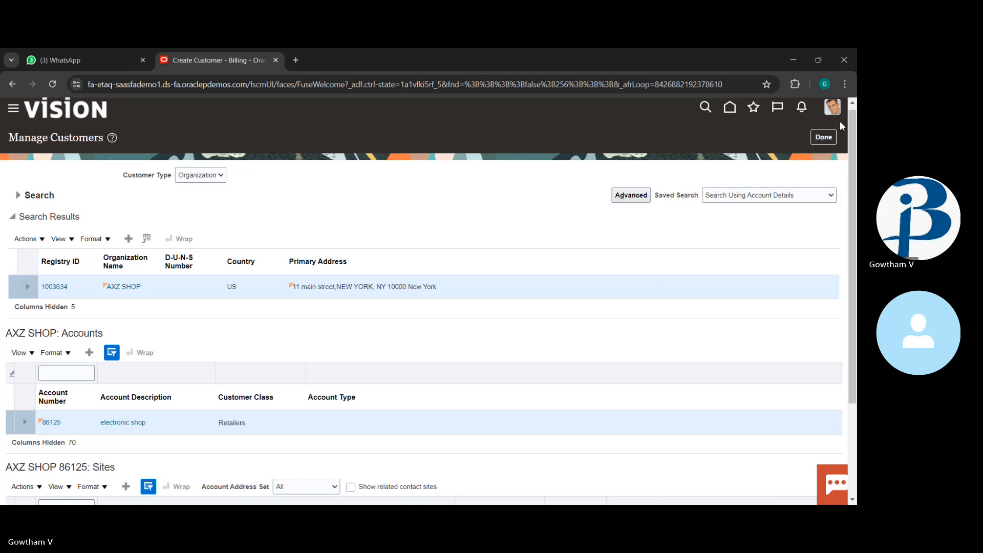
left_click(824, 137)
left_click(733, 110)
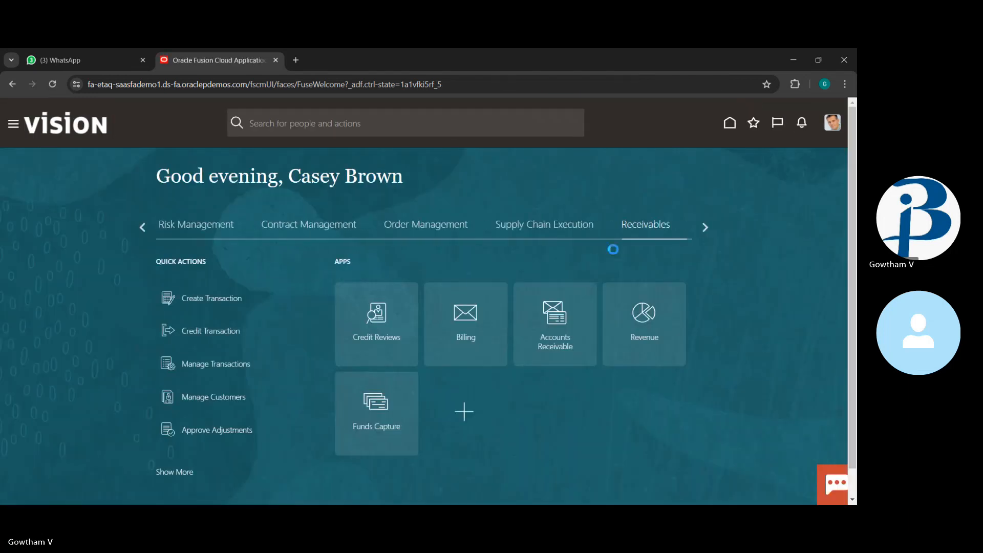
left_click(458, 323)
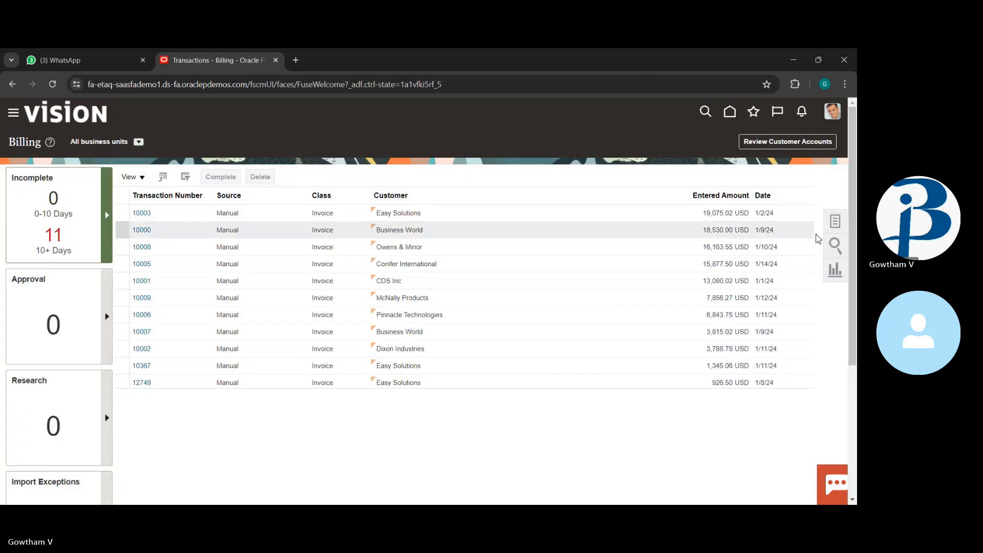
left_click(830, 228)
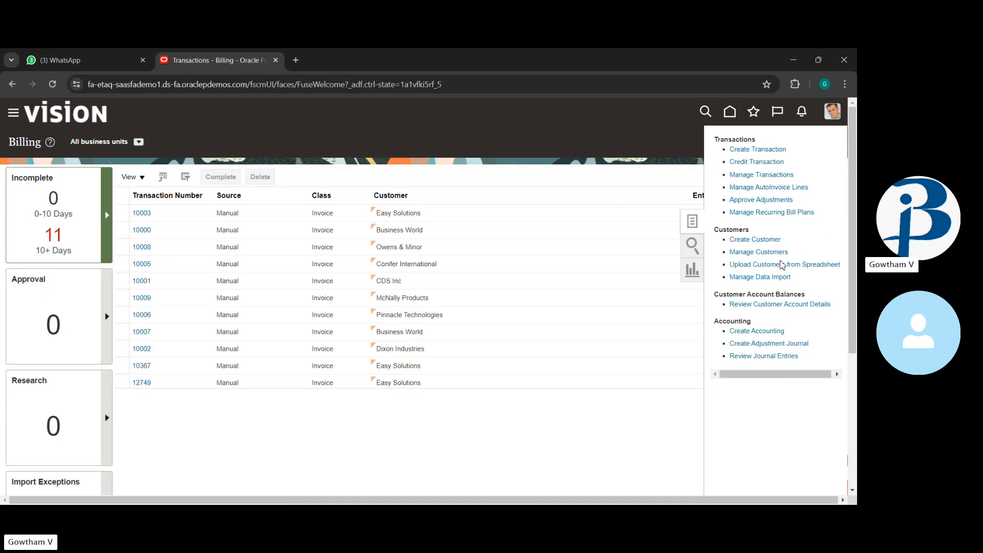
left_click(765, 252)
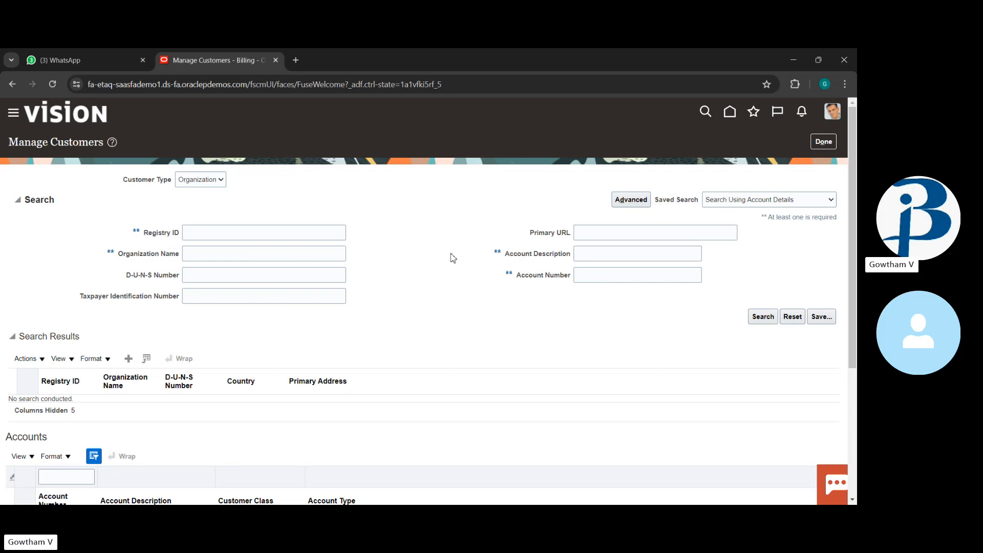
Step: Search the customers for the organization name AXZ SHOP
left_click(298, 259)
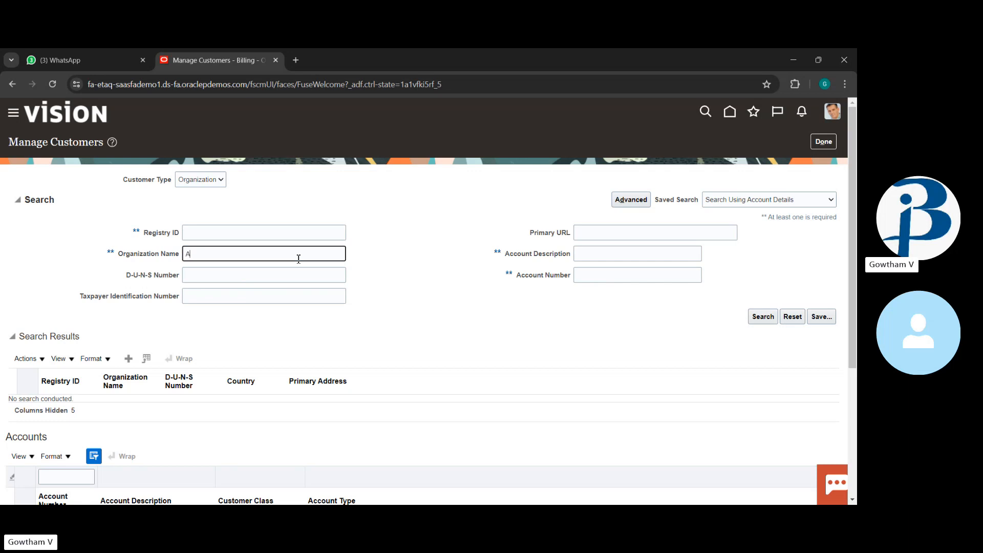
type("AXZ SHOP")
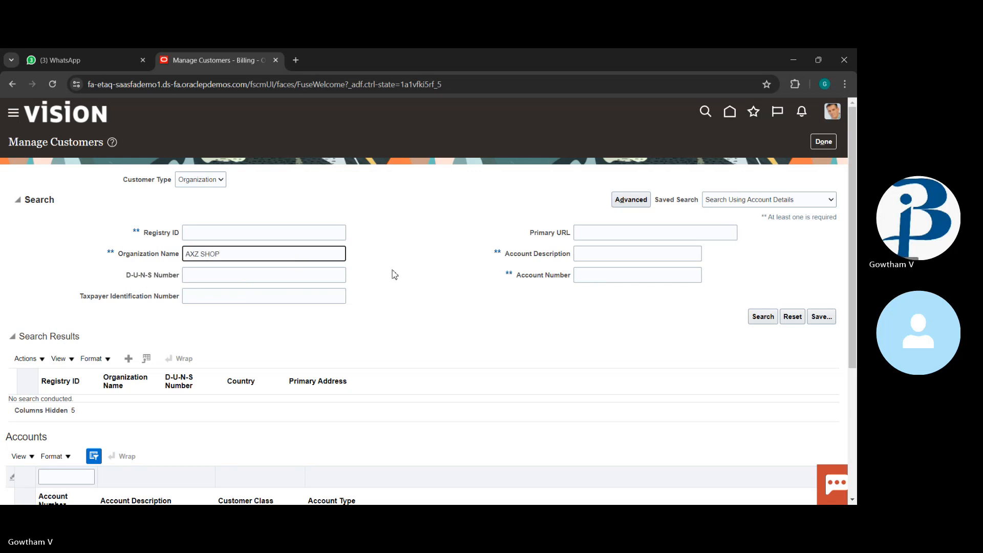
left_click(762, 316)
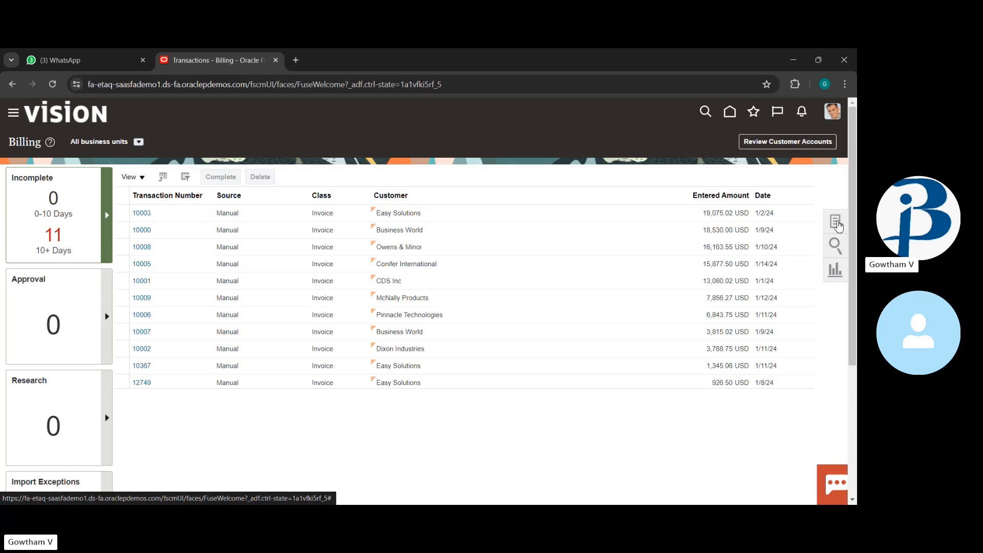
Step: Open the form for creating a new transaction from the Billing work area
left_click(836, 222)
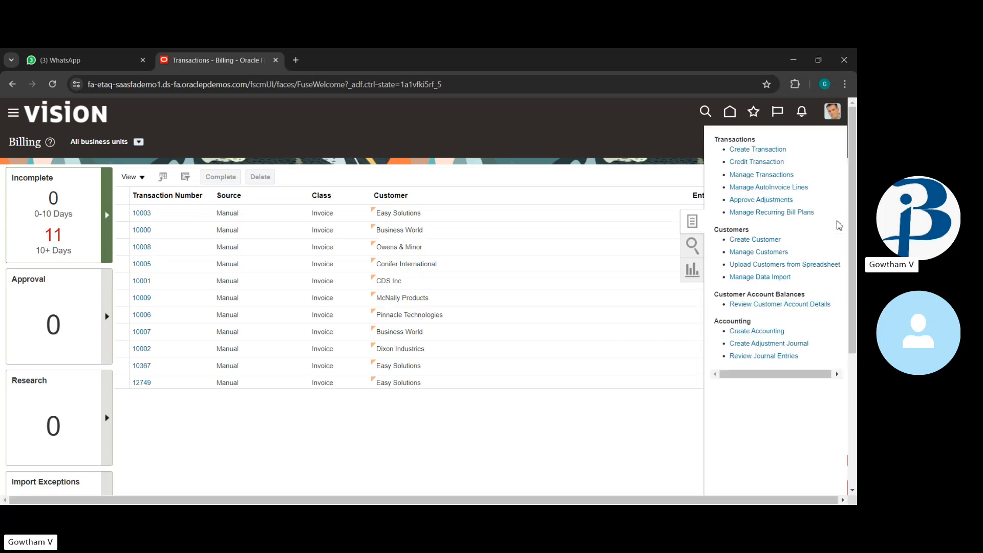
left_click(773, 150)
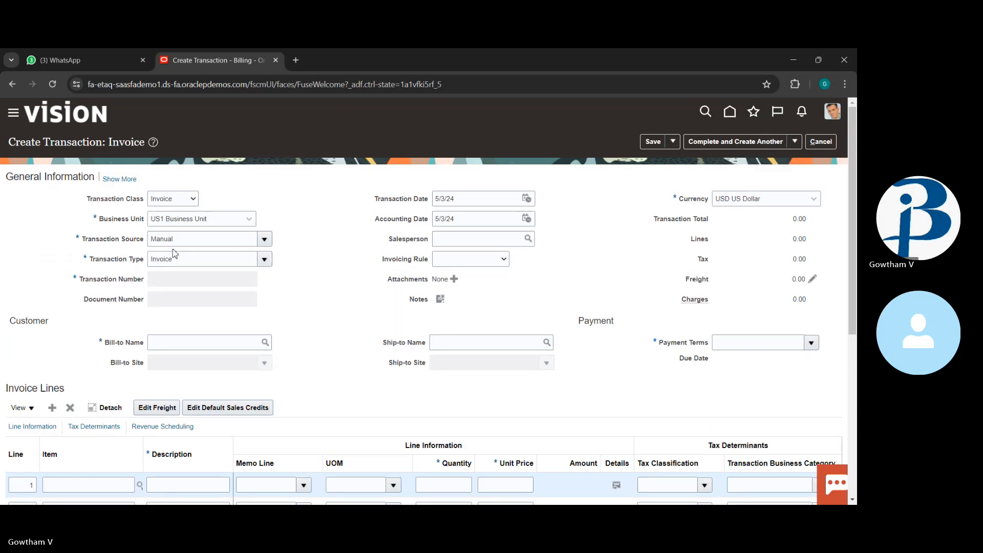
Step: Examine the available transaction sources and transaction types, and look over the rest of the new invoice form
left_click(181, 201)
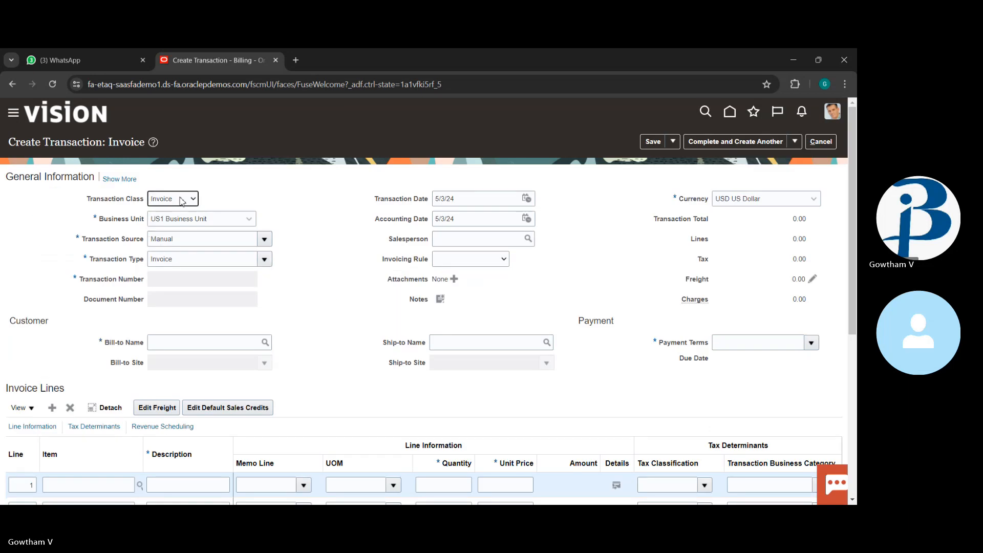
left_click(264, 240)
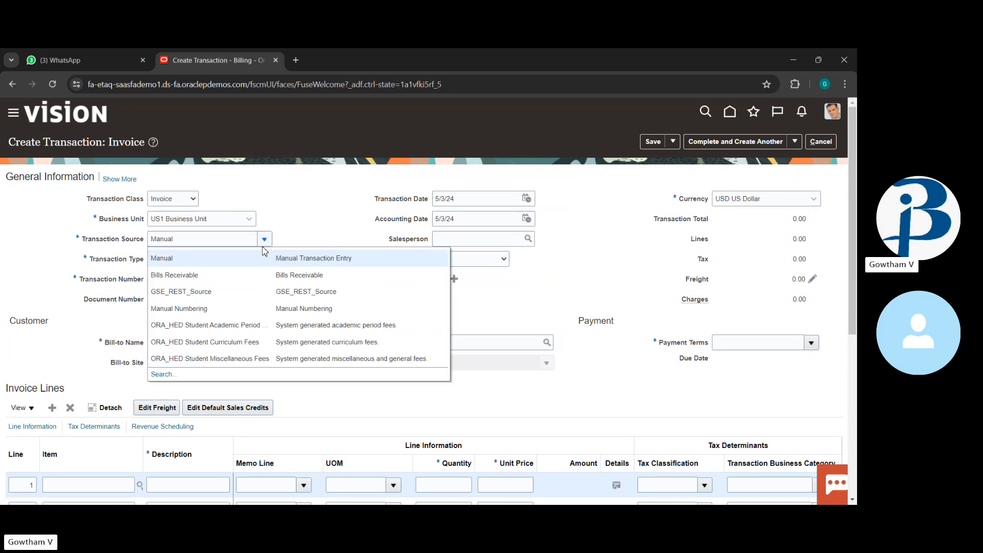
scroll(239, 332, "down", 1)
scroll(238, 330, "up", 1)
left_click(295, 231)
left_click(264, 259)
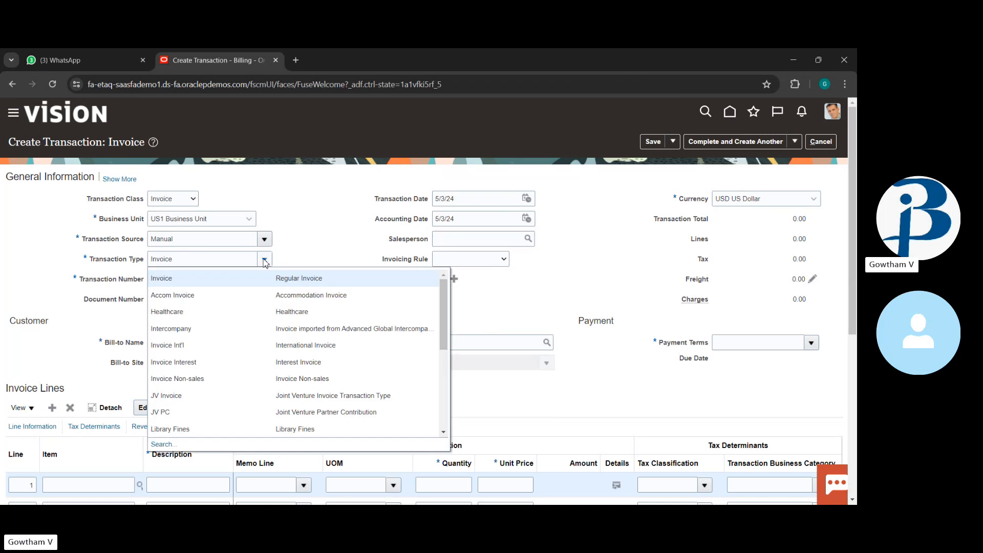
scroll(238, 358, "down", 2)
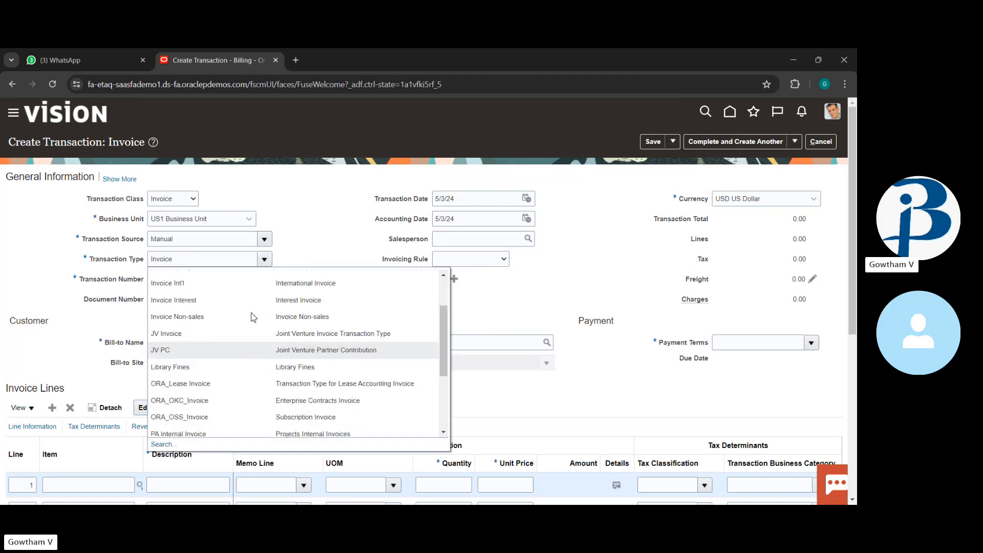
left_click(309, 191)
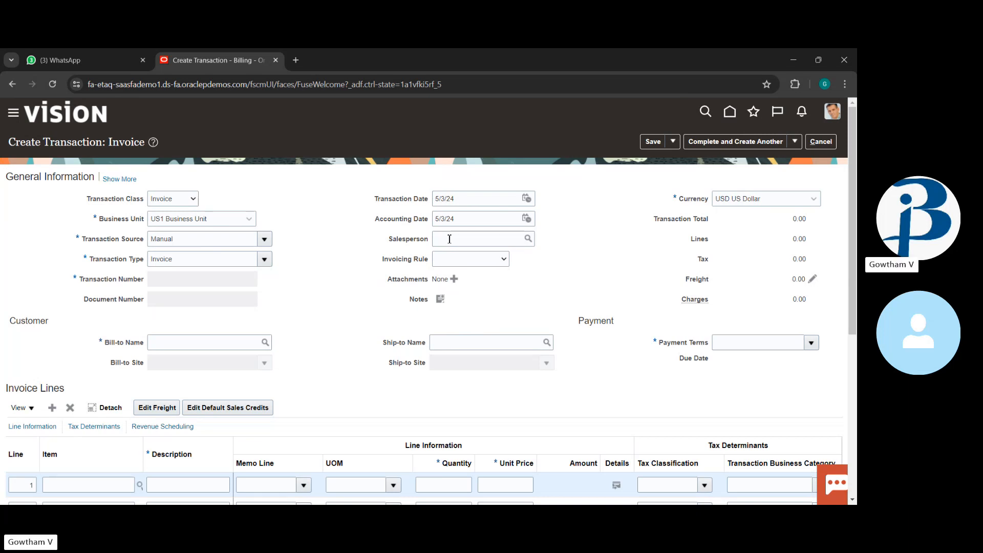
scroll(327, 321, "down", 2)
scroll(326, 322, "up", 2)
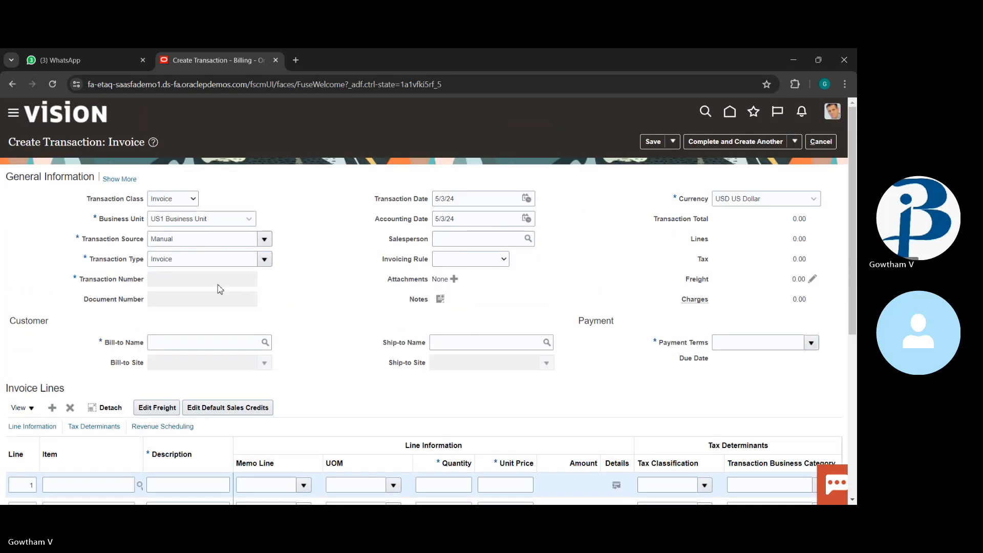
Step: Examine the invoice's transaction types, invoicing rule and additional general information, and discard the unsaved invoice
left_click(263, 259)
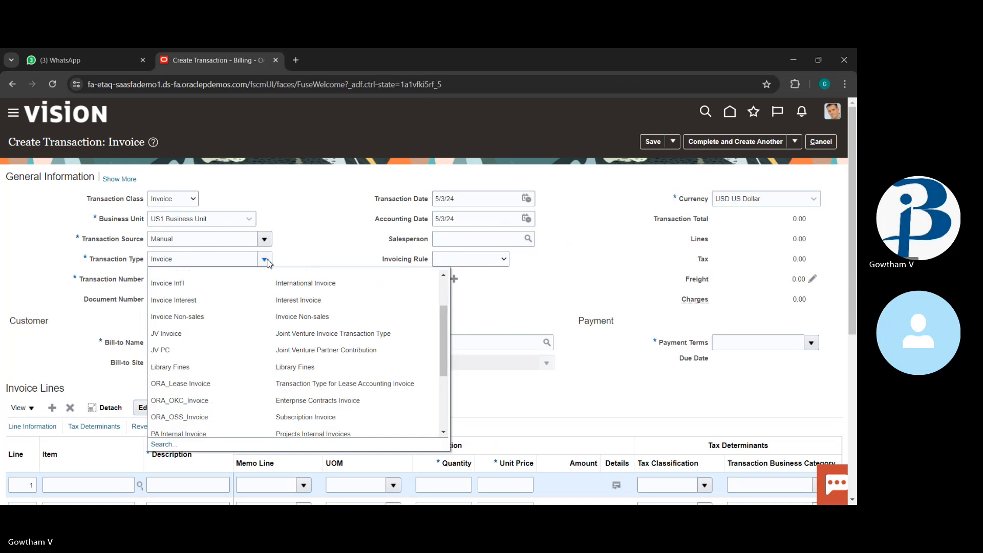
scroll(255, 395, "down", 2)
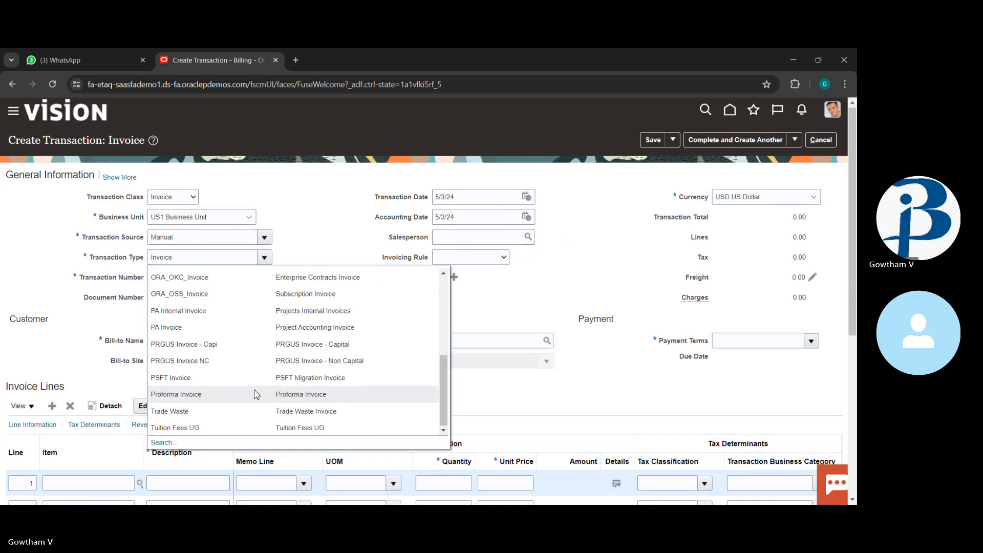
scroll(256, 395, "up", 5)
left_click(339, 152)
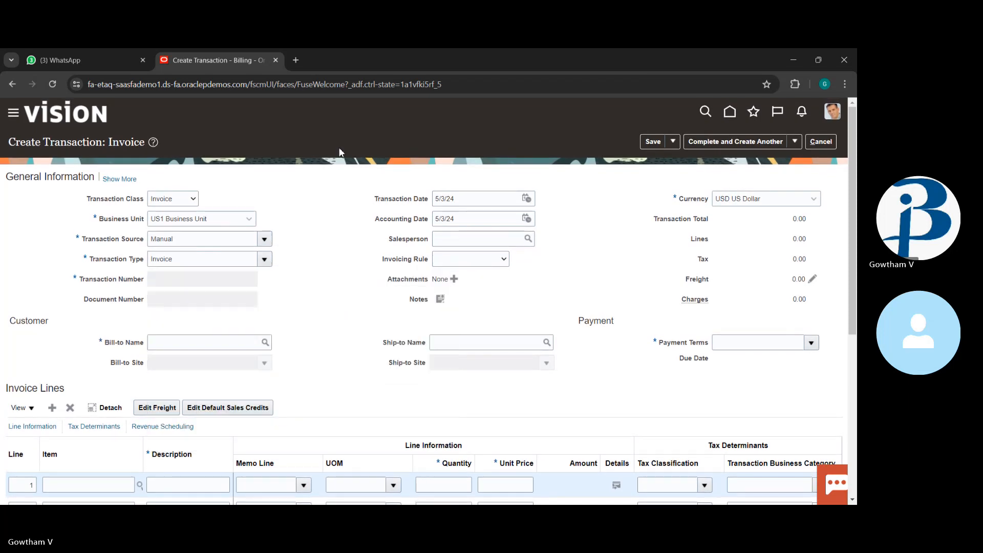
left_click(474, 261)
left_click(118, 179)
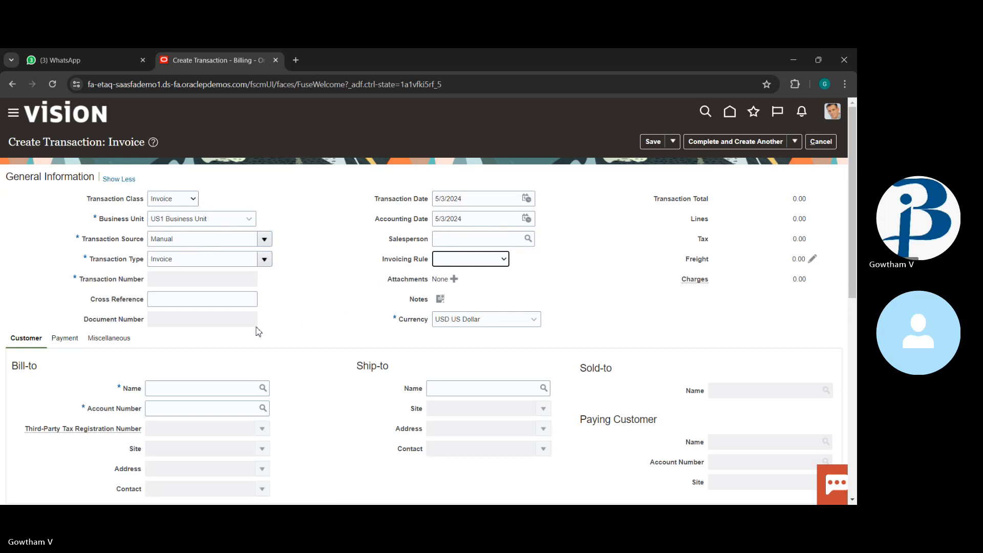
scroll(338, 282, "down", 4)
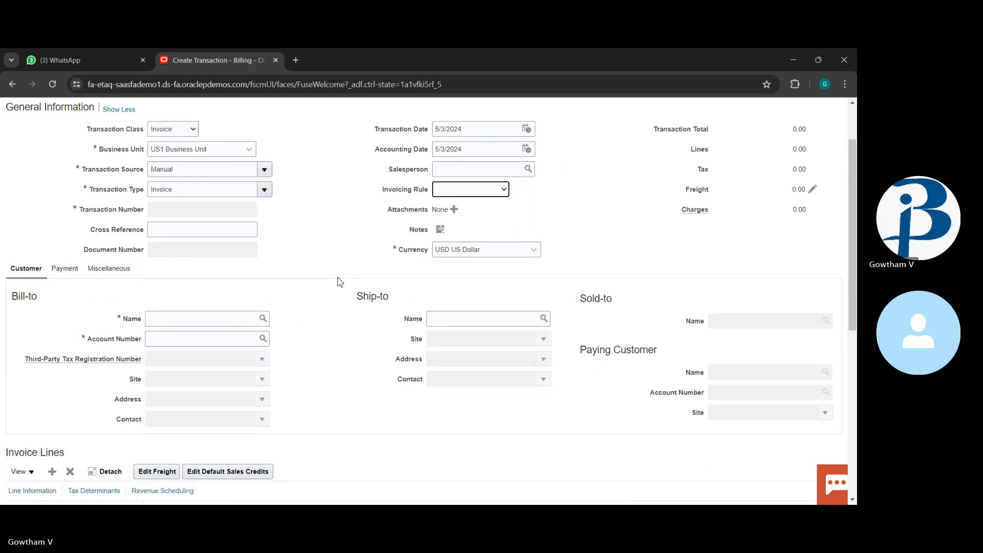
scroll(338, 281, "up", 4)
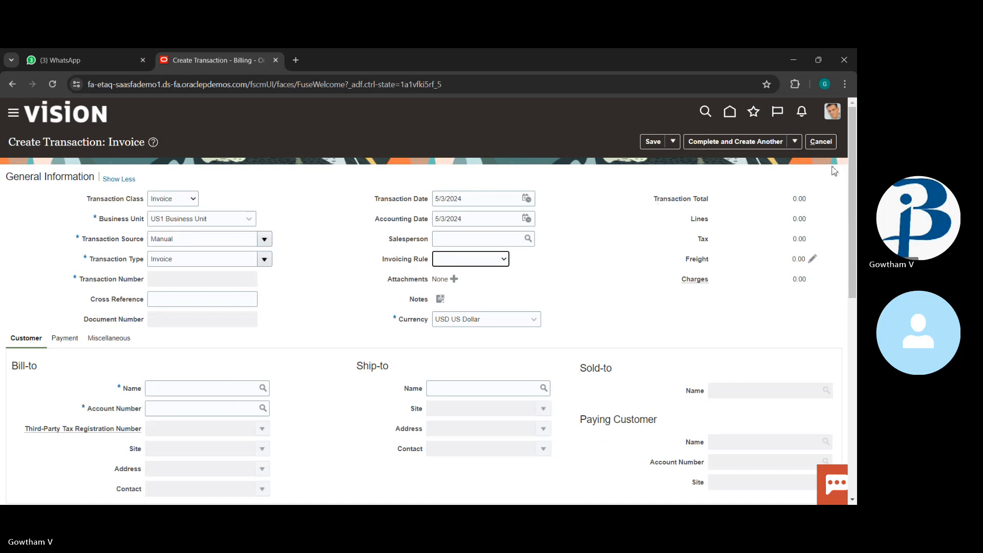
left_click(821, 143)
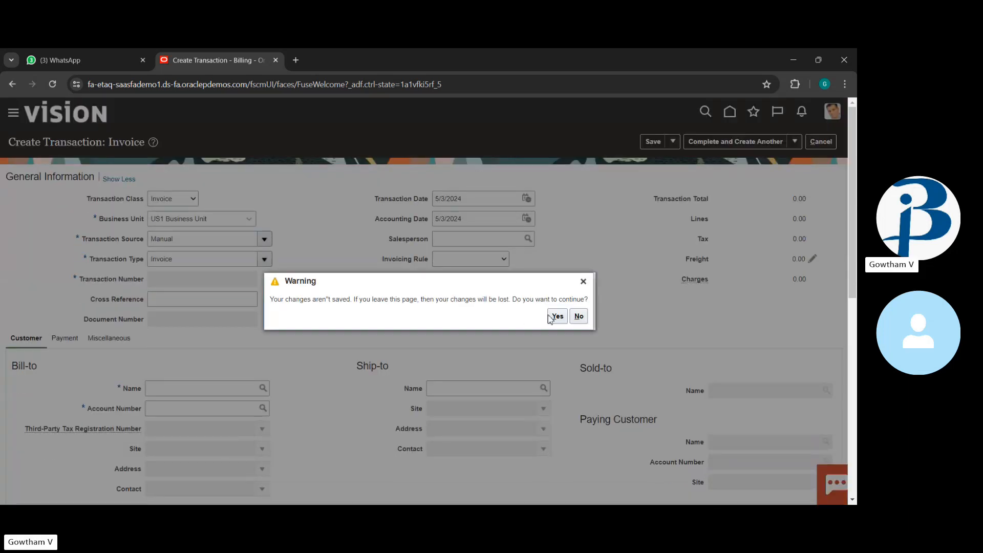
left_click(557, 316)
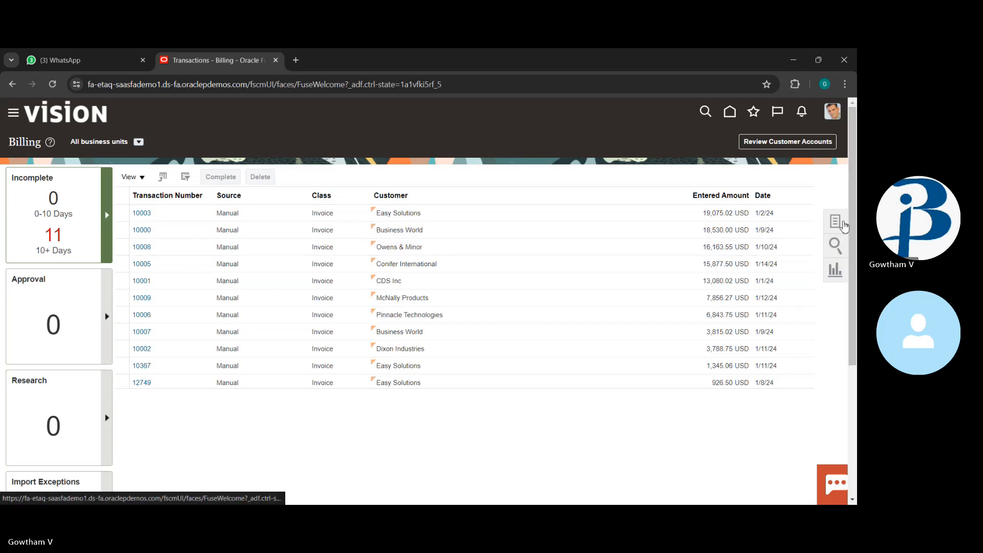
Step: Try to open Approve Adjustments from the Billing work area's tasks
left_click(843, 225)
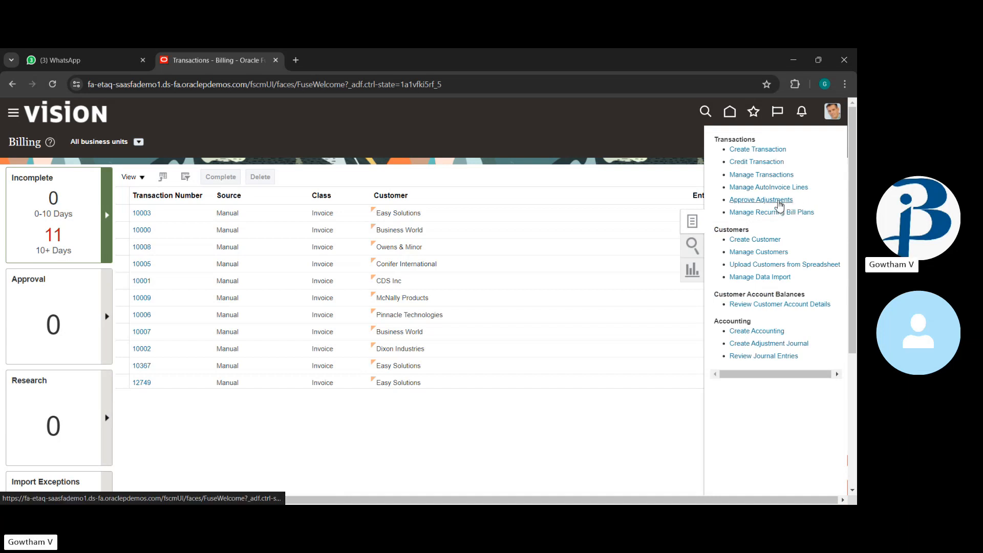
left_click(778, 202)
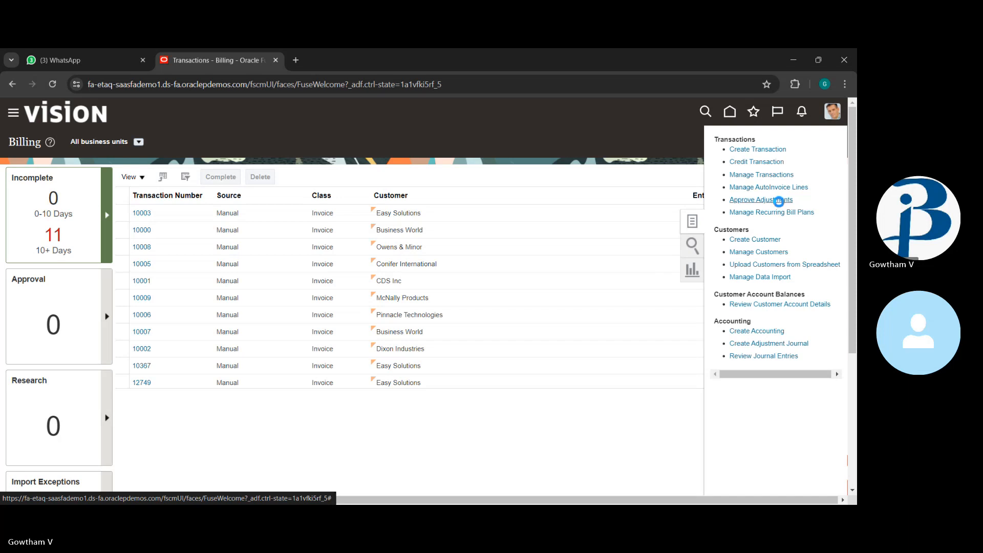
left_click(778, 201)
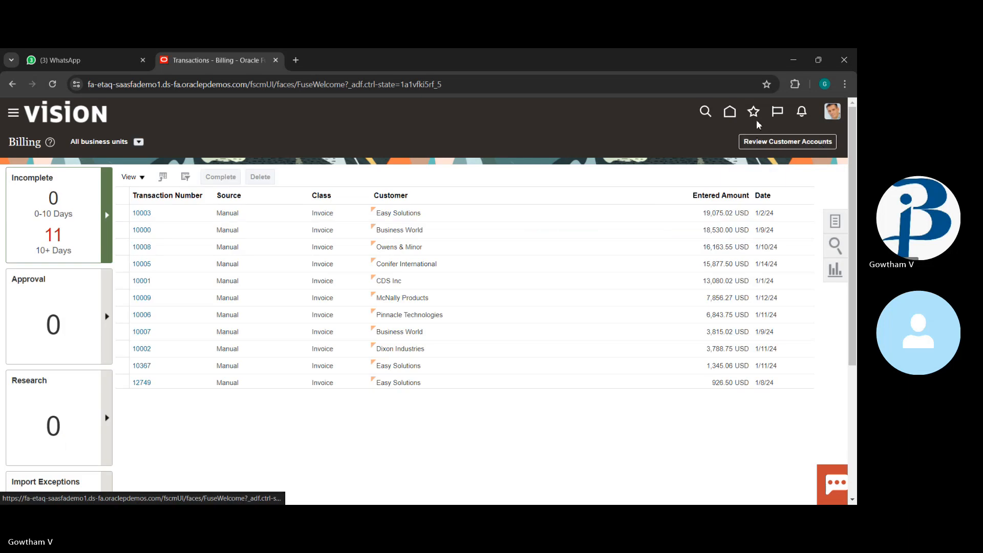
Step: Open the Revenue work area from the home page, show all columns of the deferred revenue table and refresh it
left_click(734, 114)
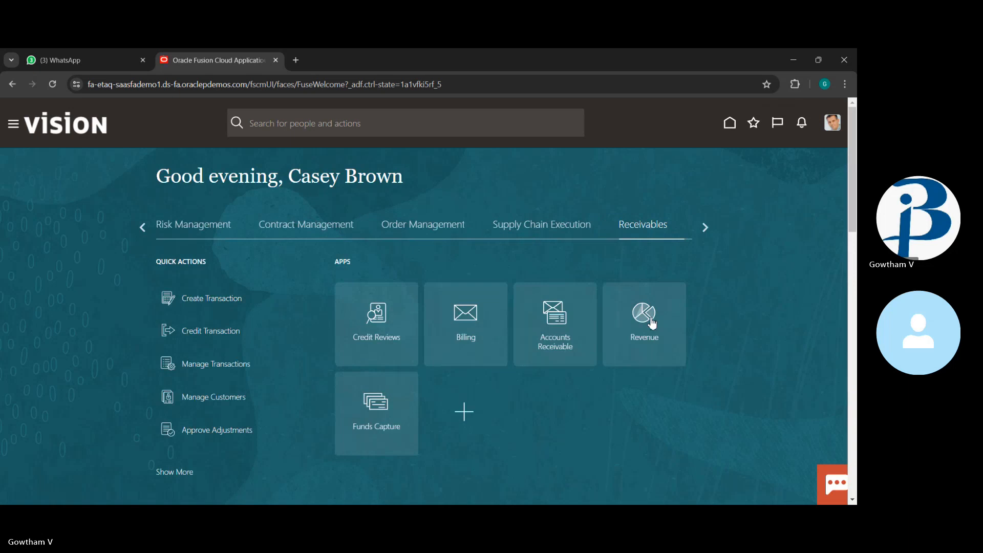
left_click(651, 322)
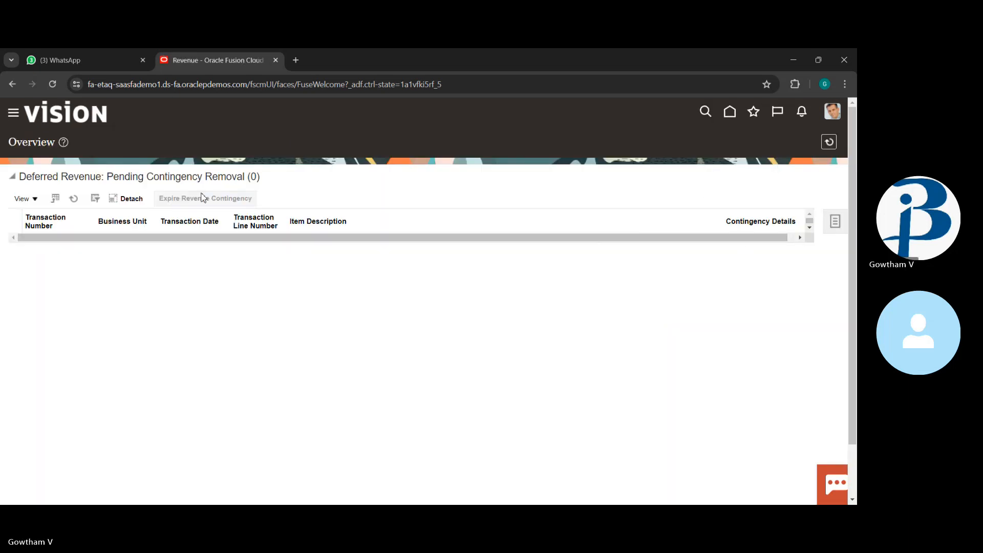
left_click(34, 200)
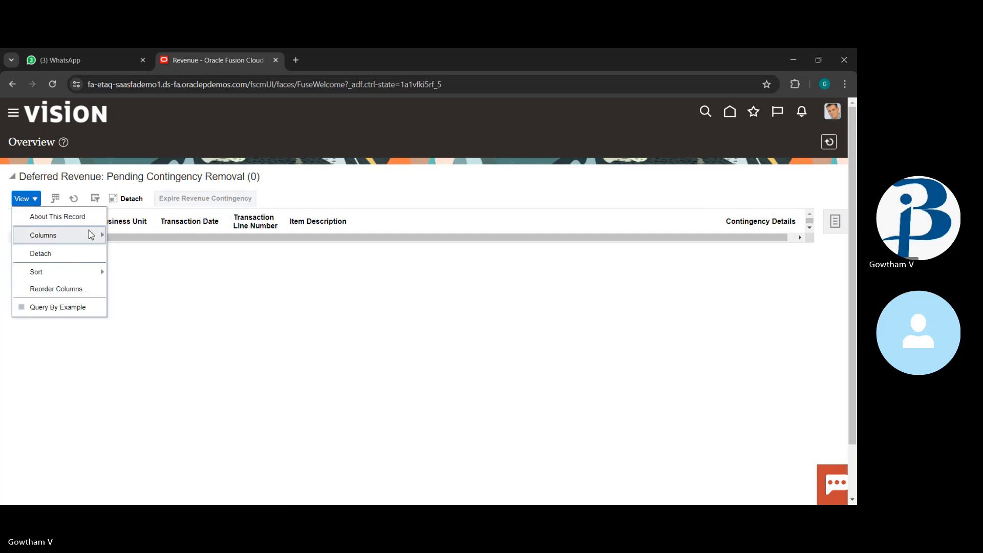
mouse_move(90, 234)
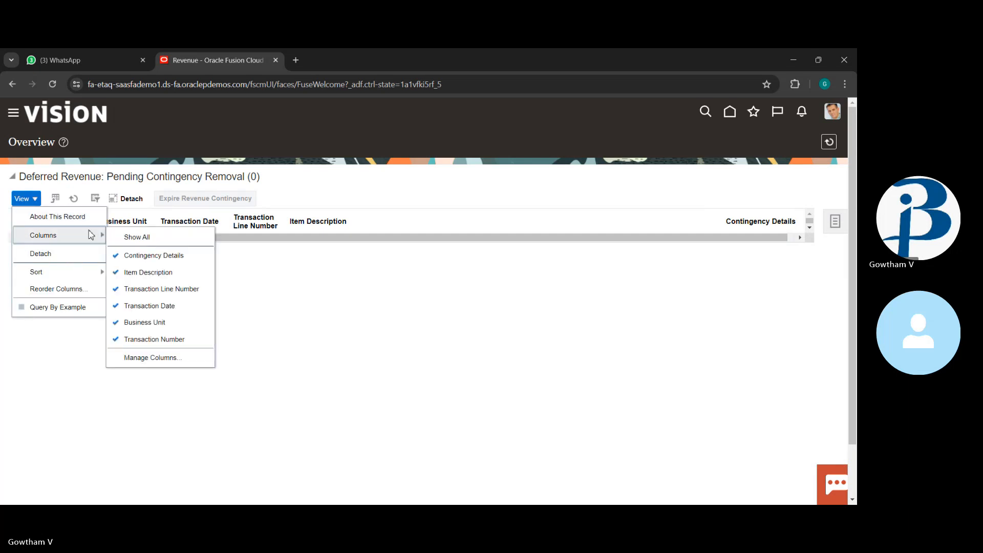
left_click(135, 239)
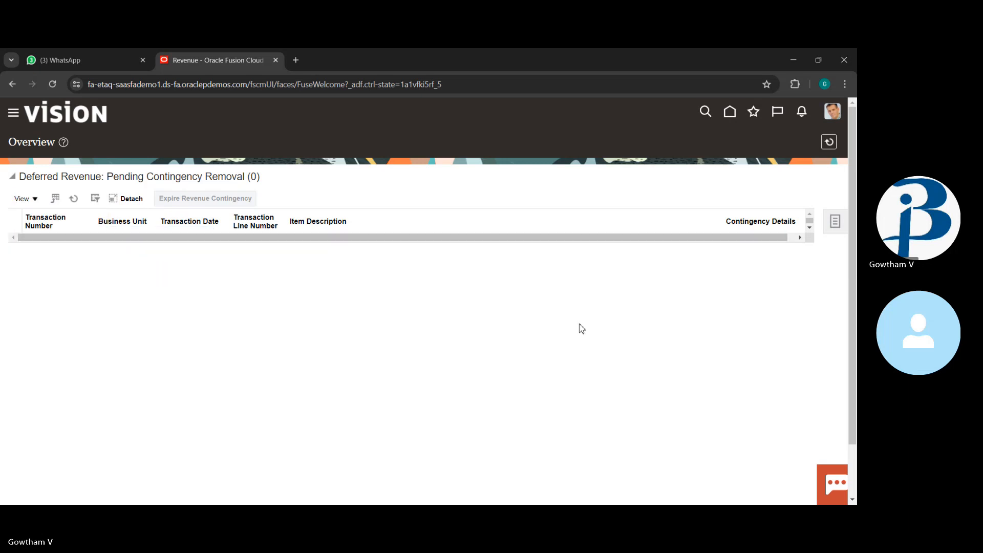
left_click(800, 238)
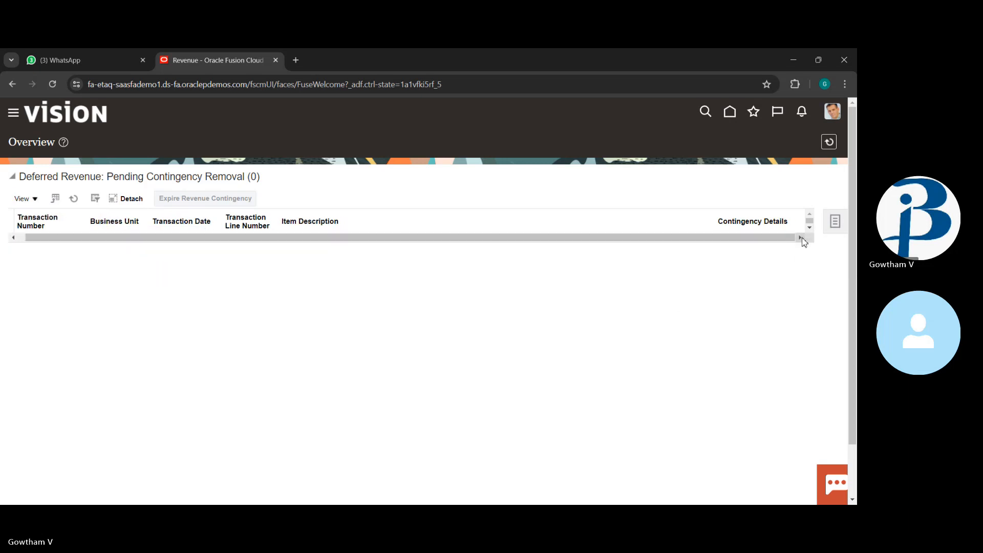
left_click(72, 201)
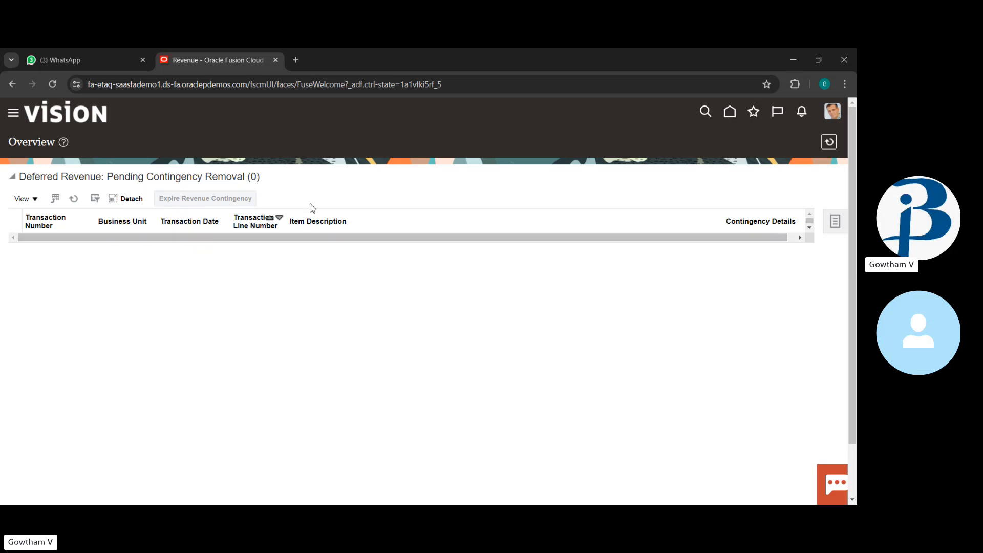
Step: Examine the tasks available in the Revenue work area and return to the home page
left_click(836, 224)
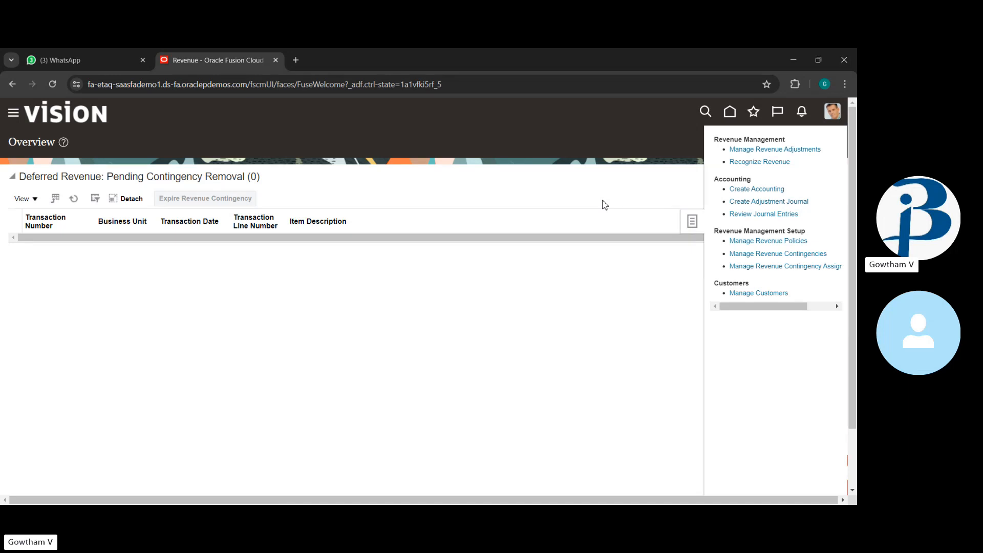
left_click(684, 296)
left_click(736, 114)
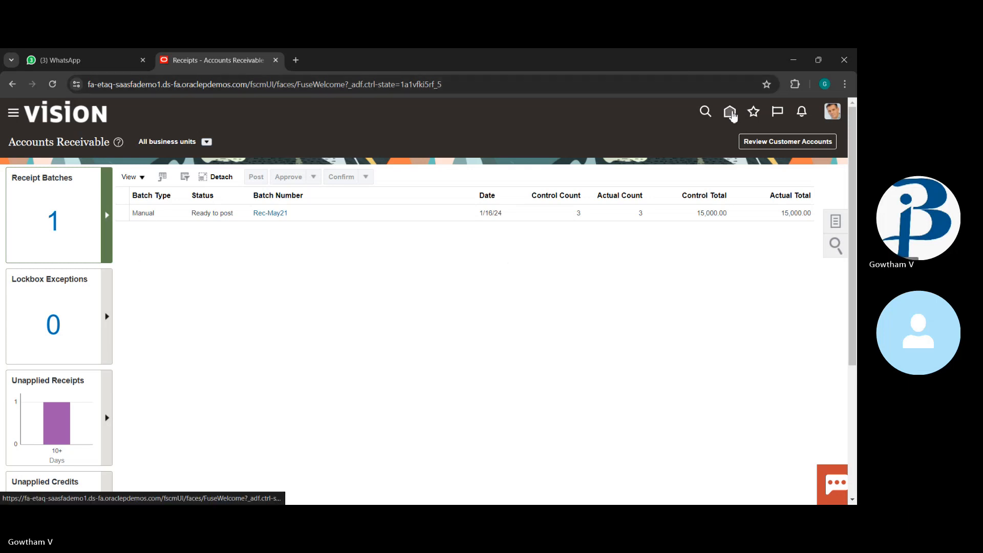
Step: Open the form for creating a receipt from the Accounts Receivable work area
left_click(730, 111)
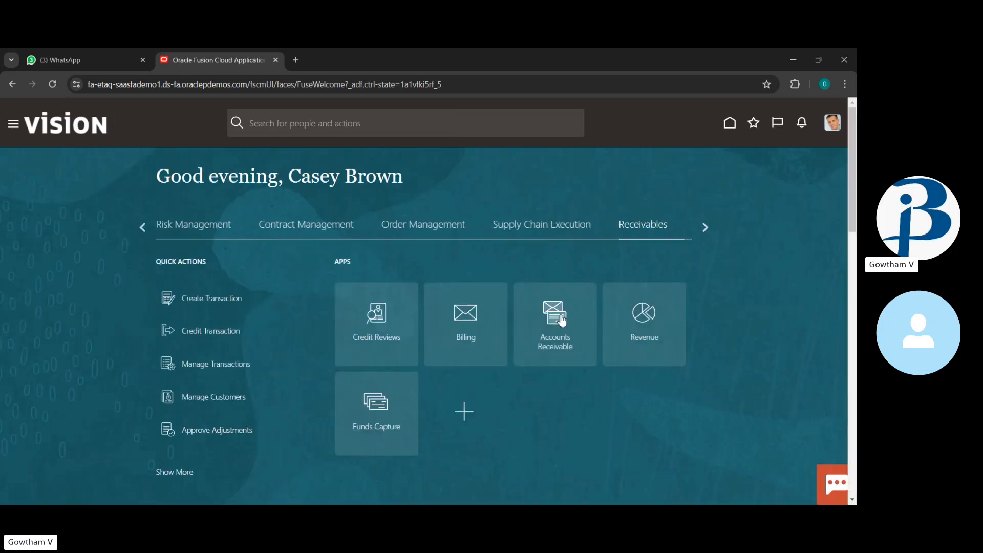
left_click(562, 320)
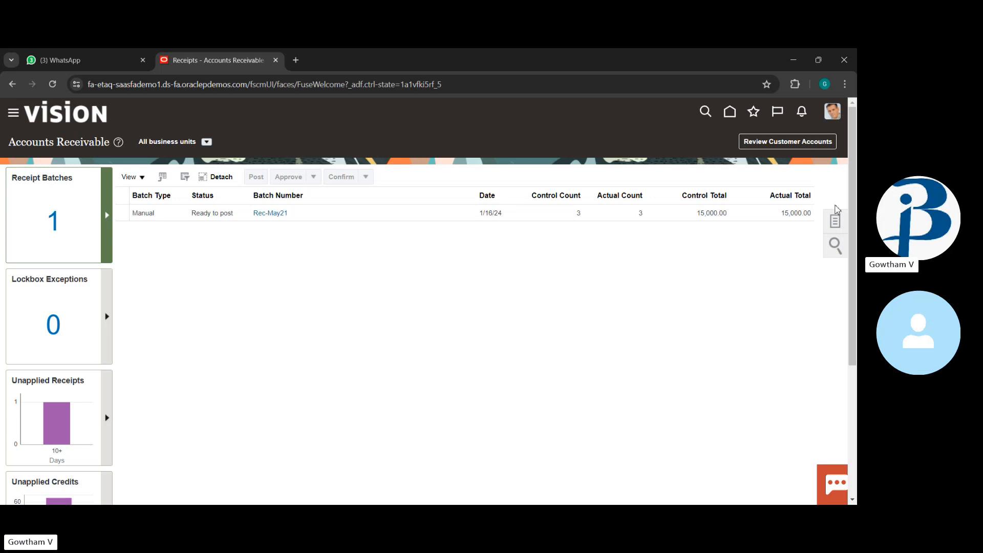
left_click(836, 219)
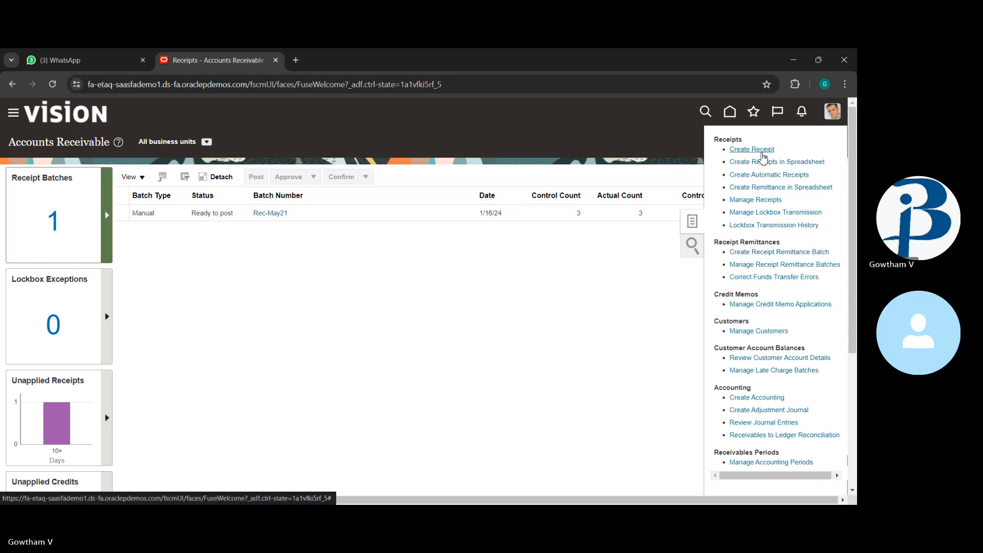
left_click(762, 154)
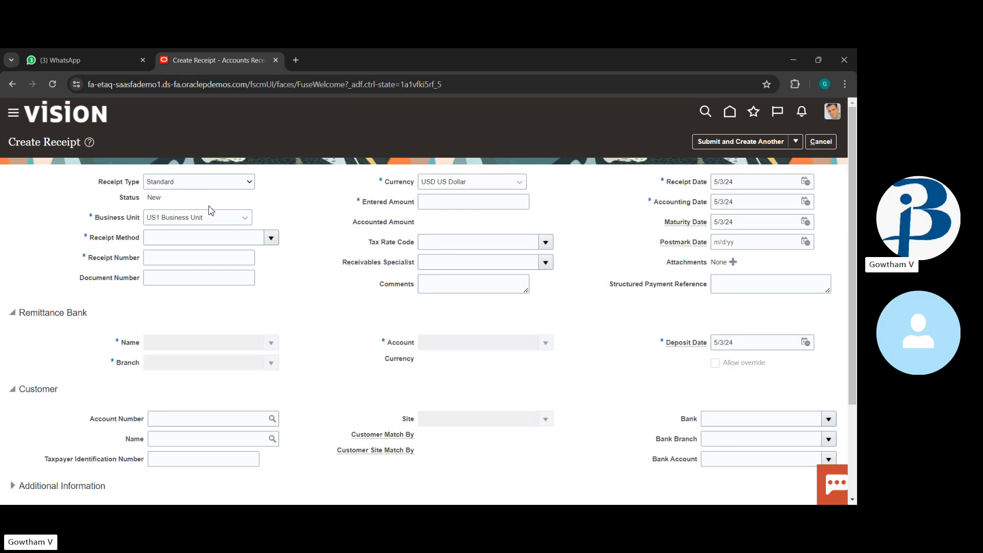
Step: Keep the Standard receipt type, choose the receipt method Check (Directly/No Remit) and enter az123 as the receipt number
left_click(224, 196)
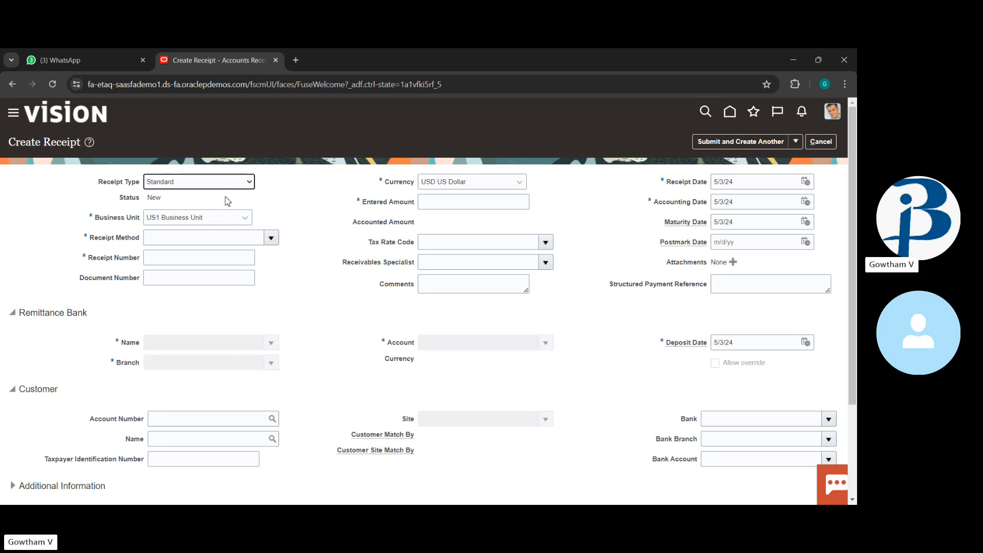
left_click(270, 240)
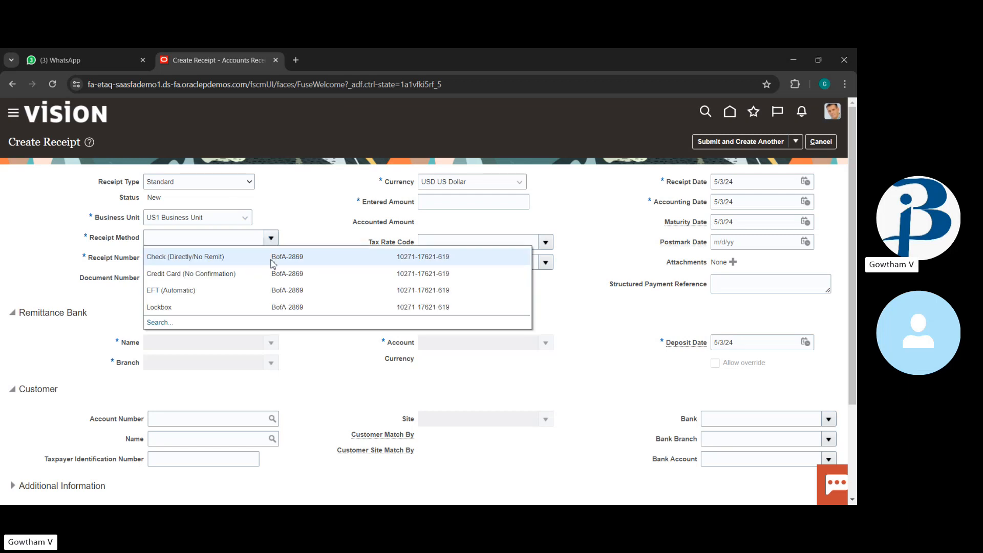
left_click(273, 263)
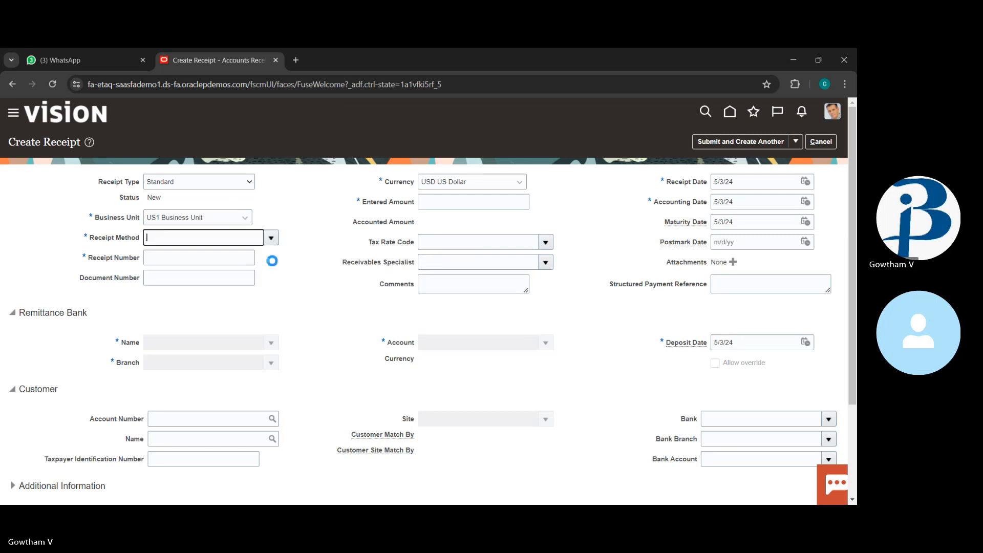
left_click(236, 262)
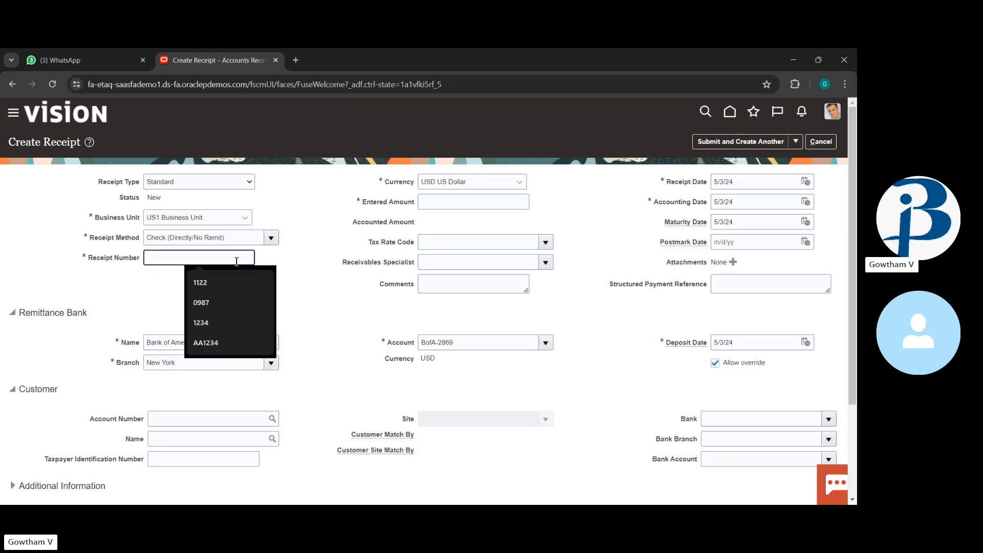
type("az123")
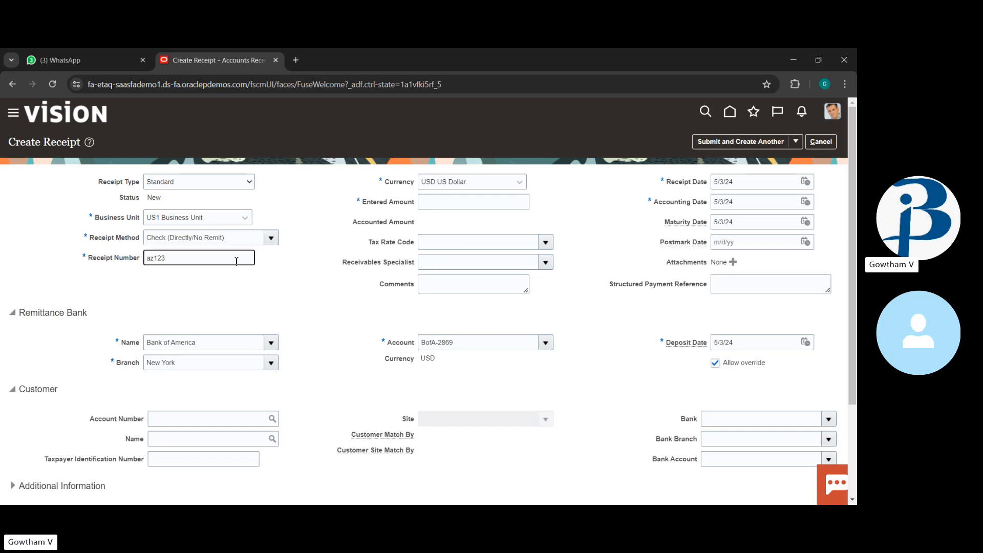
Step: Set the receipt's entered amount to 10,000.00 USD
left_click(501, 205)
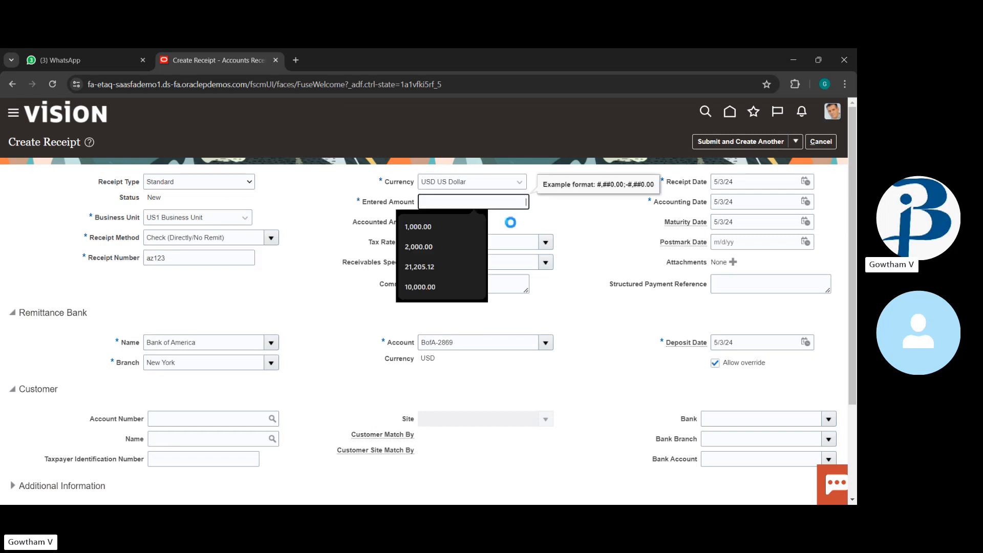
left_click(508, 222)
left_click(499, 206)
type("10000")
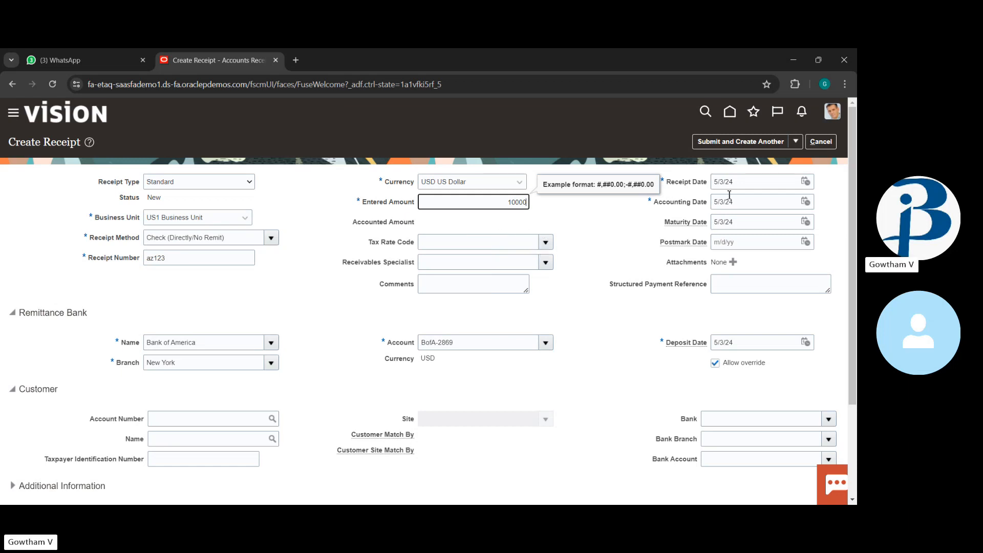
left_click(629, 235)
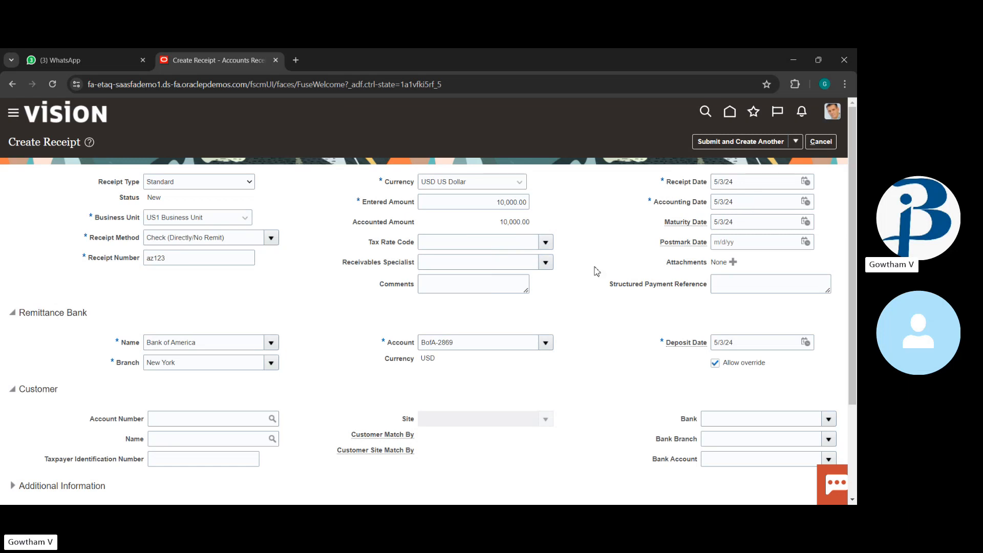
Step: Enter easy solution as the customer's account number on the receipt and open the account number search
scroll(594, 275, "down", 2)
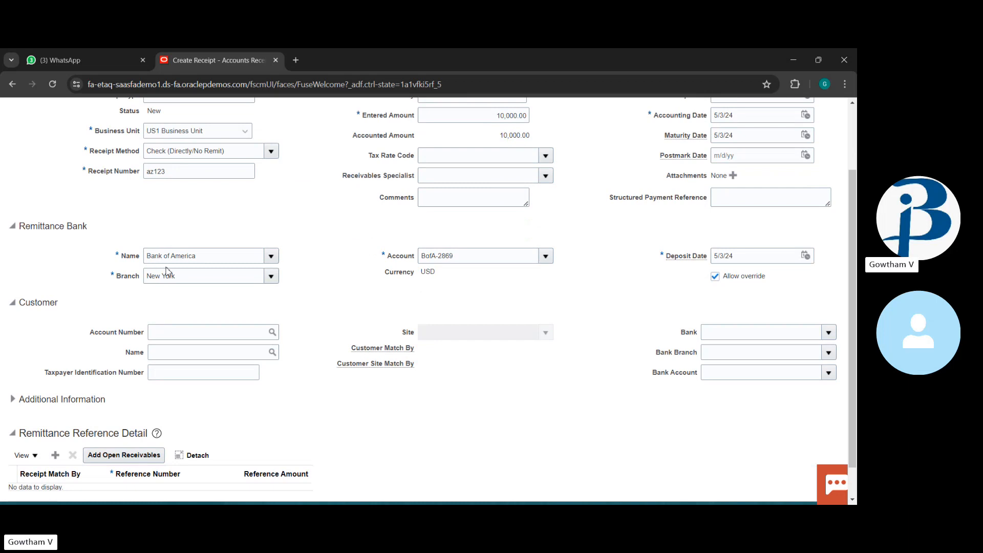
scroll(217, 273, "up", 2)
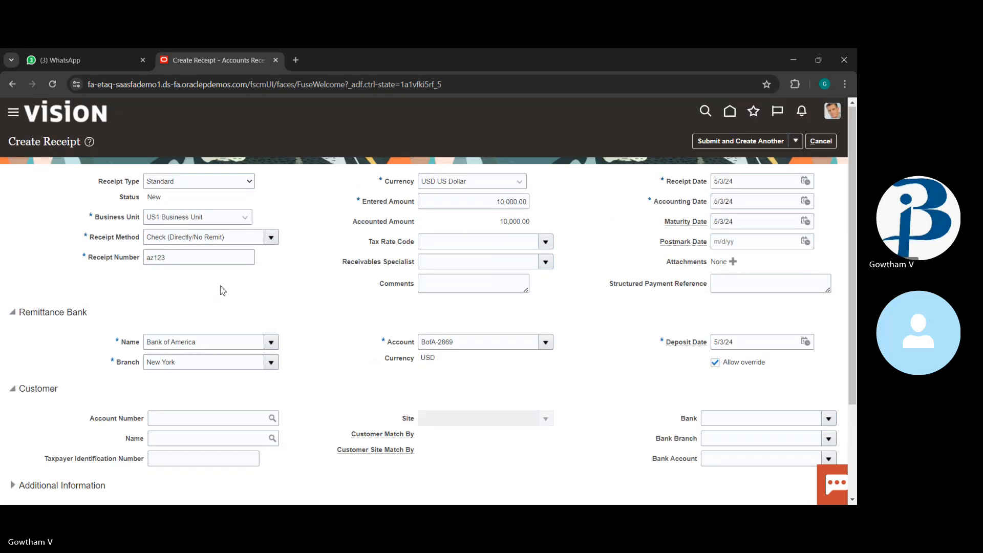
scroll(521, 300, "down", 3)
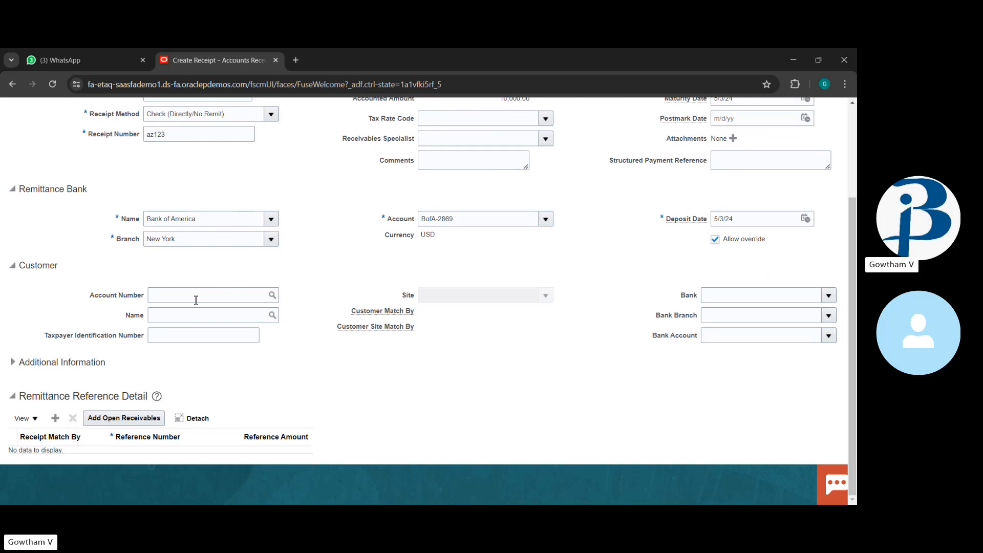
left_click(229, 296)
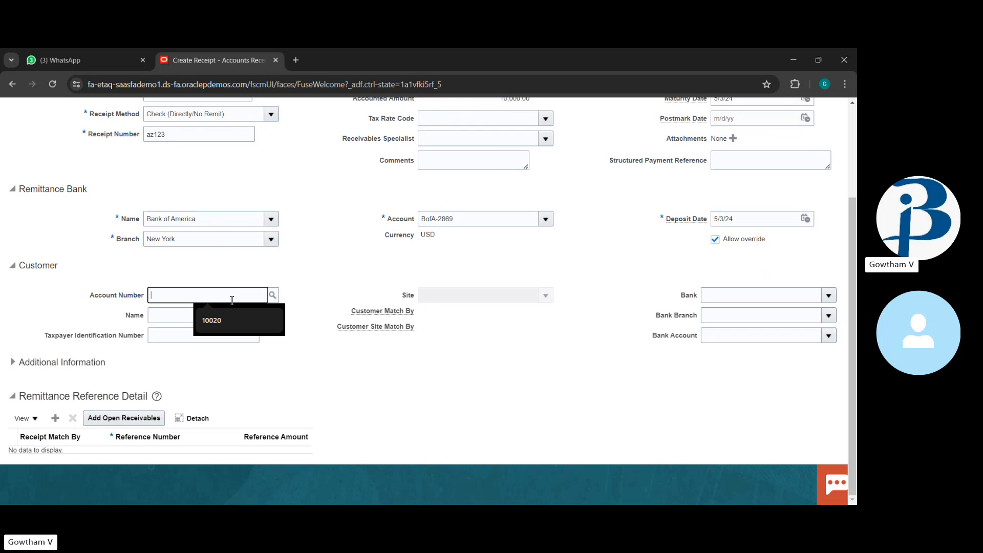
type("eas")
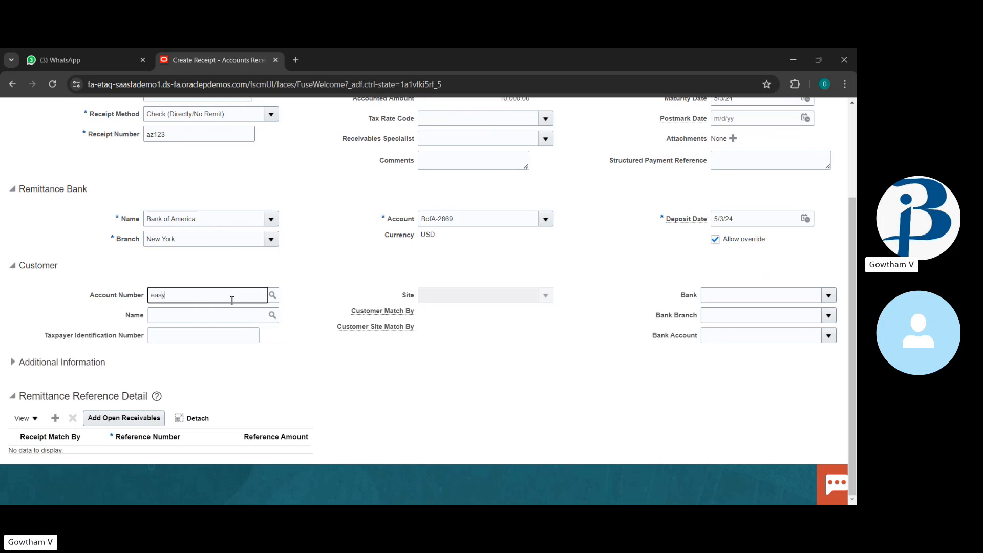
type("y sol")
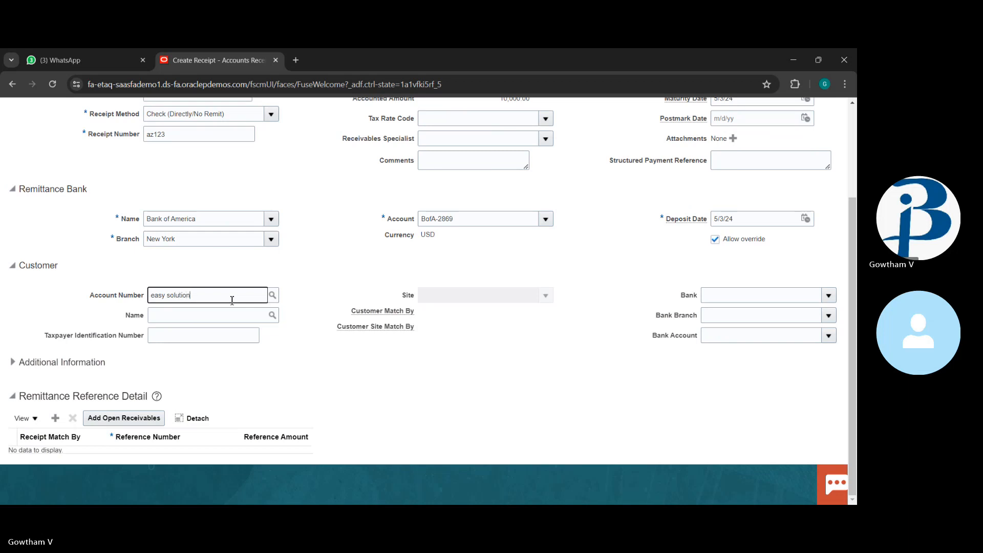
type("ution")
left_click(311, 303)
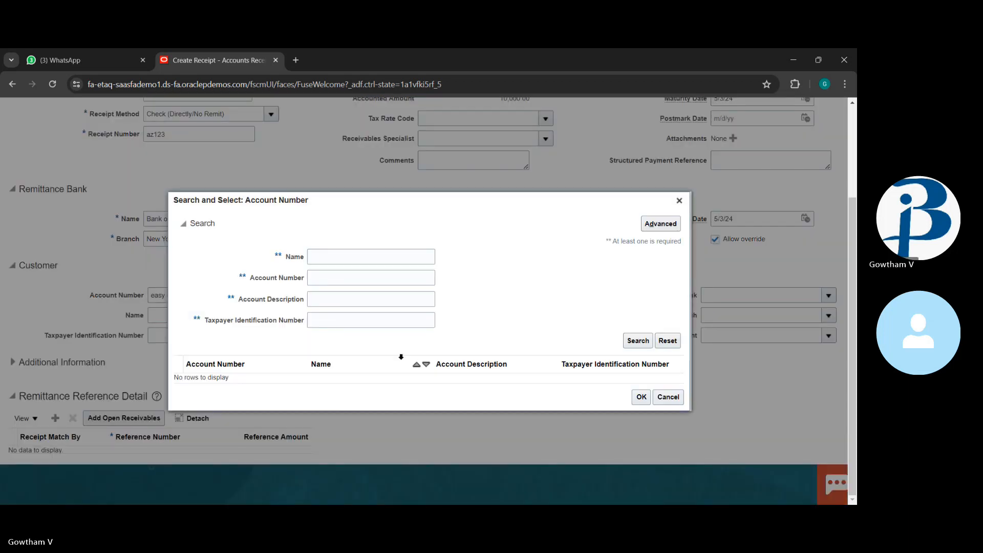
Step: Search customer accounts by the name eas and assign Easy Solutions as the receipt's customer
left_click(369, 259)
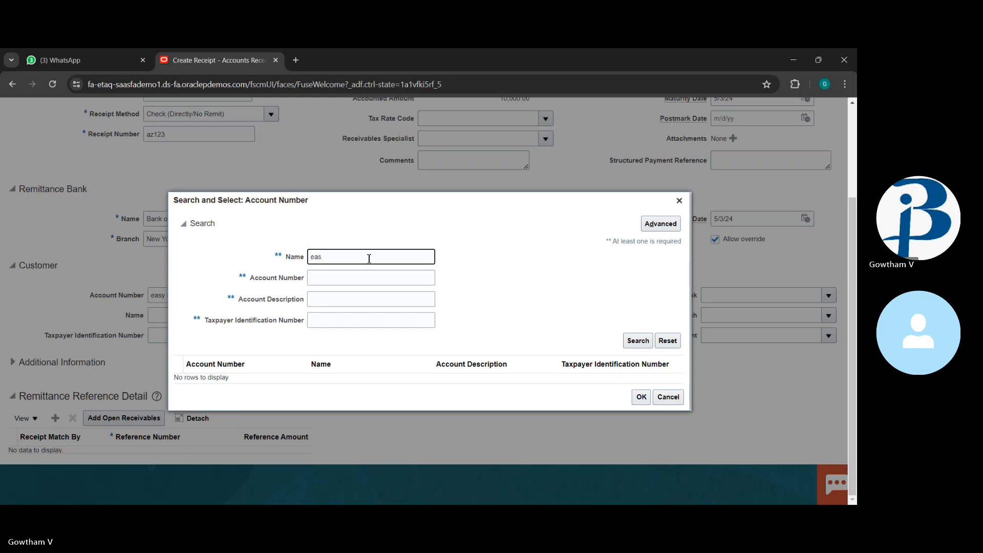
type("eas")
key("Return")
left_click(270, 380)
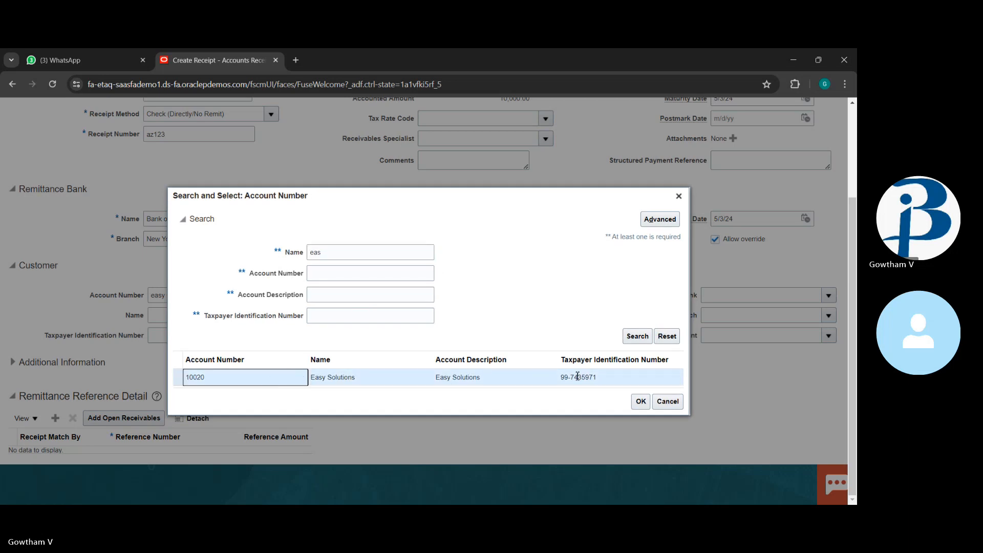
left_click(640, 402)
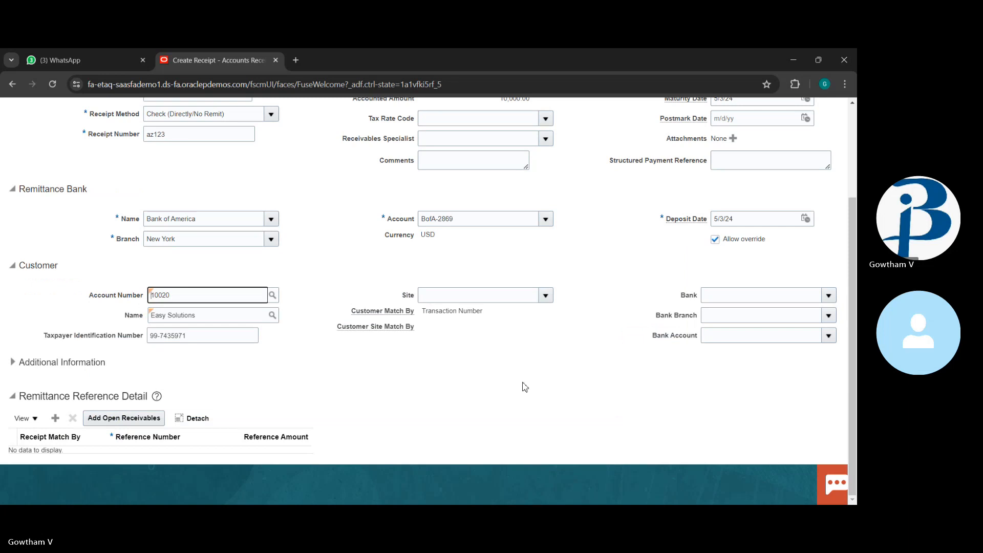
left_click(529, 340)
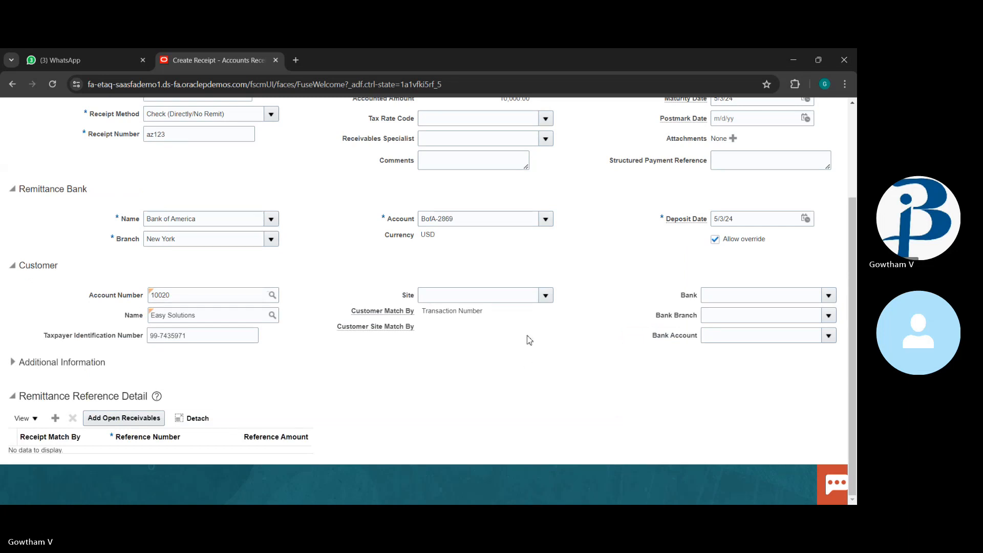
Step: Set the customer site to Oakland, the primary site
left_click(545, 295)
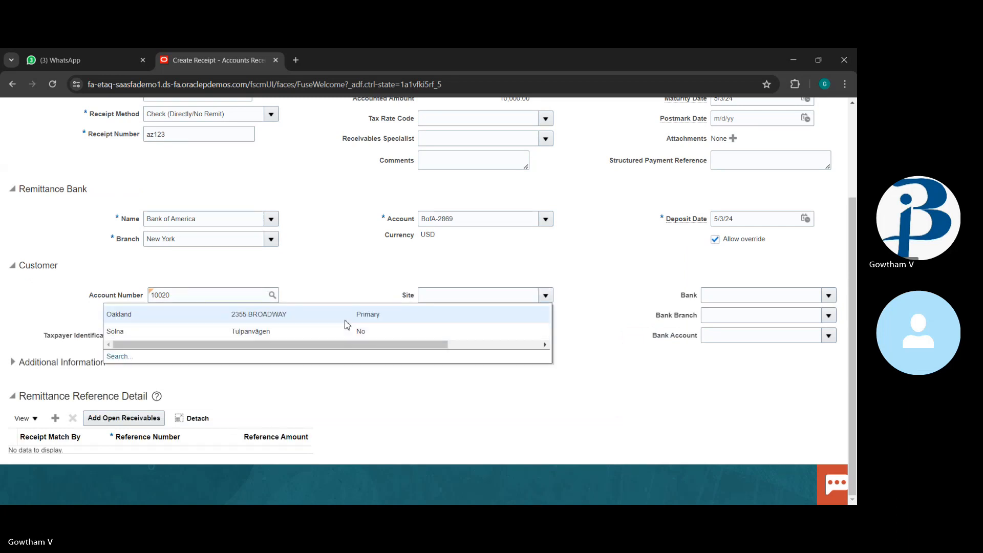
left_click(329, 319)
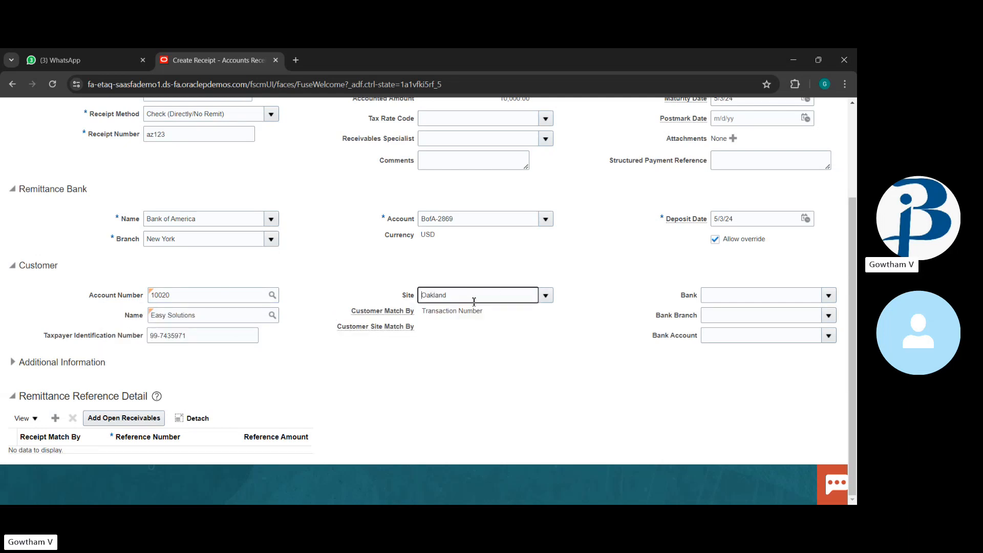
left_click(347, 269)
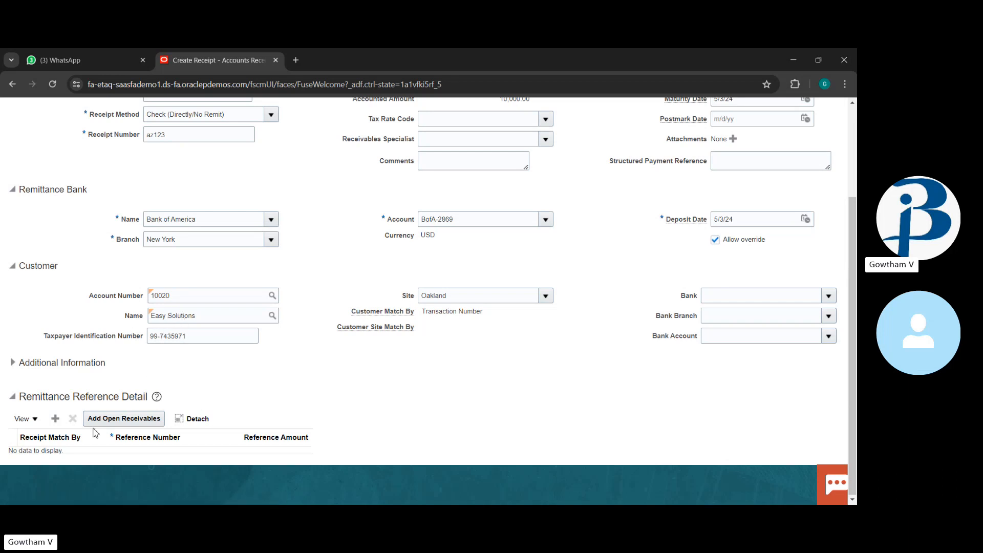
Step: Search the customer's open receivables and add the 26,920.82 USD invoice due 1/29/24 as a remittance reference
left_click(137, 421)
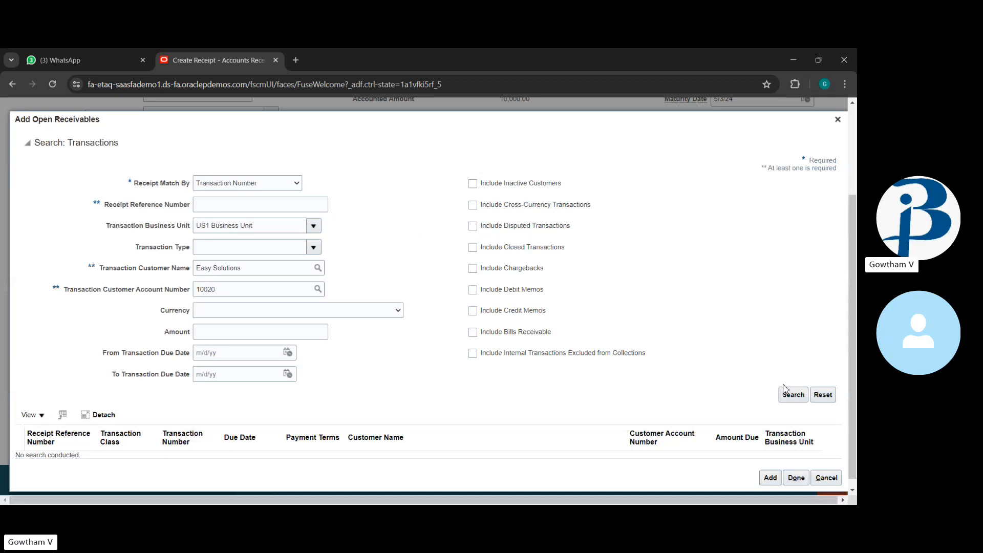
left_click(792, 395)
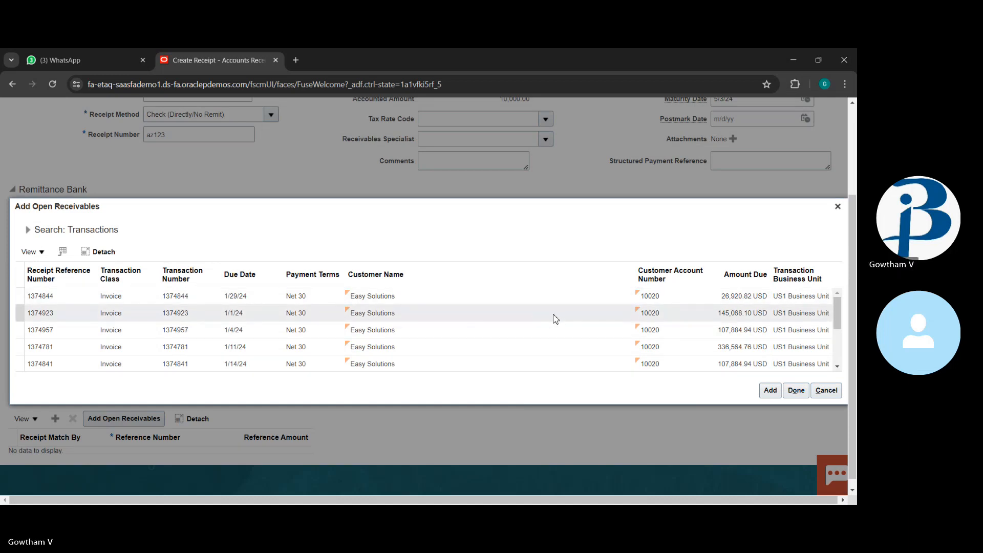
left_click(562, 300)
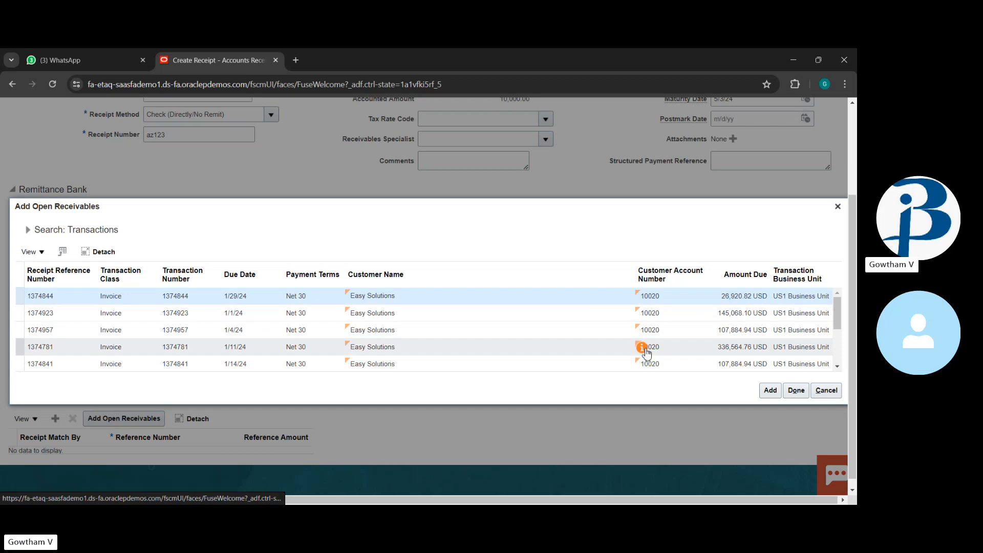
left_click(778, 390)
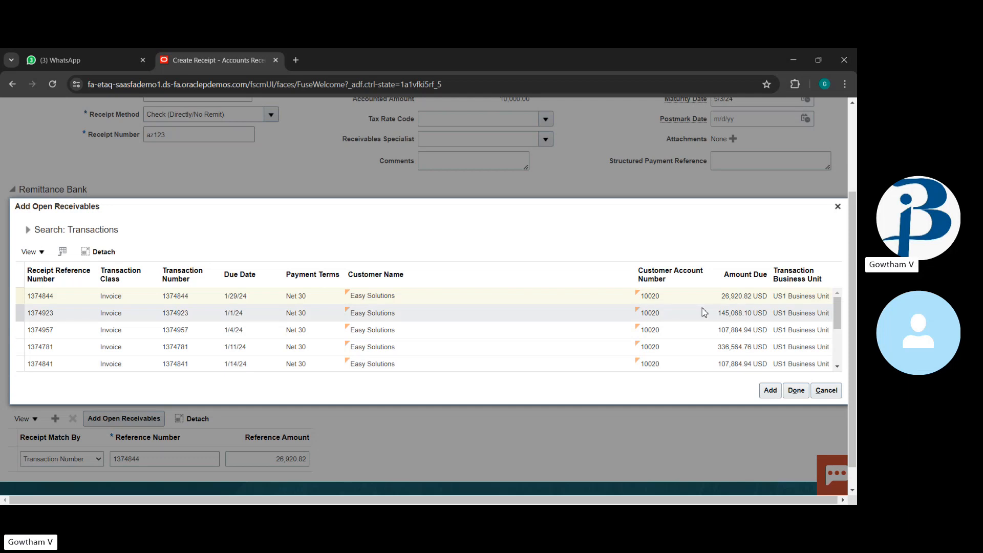
left_click(790, 390)
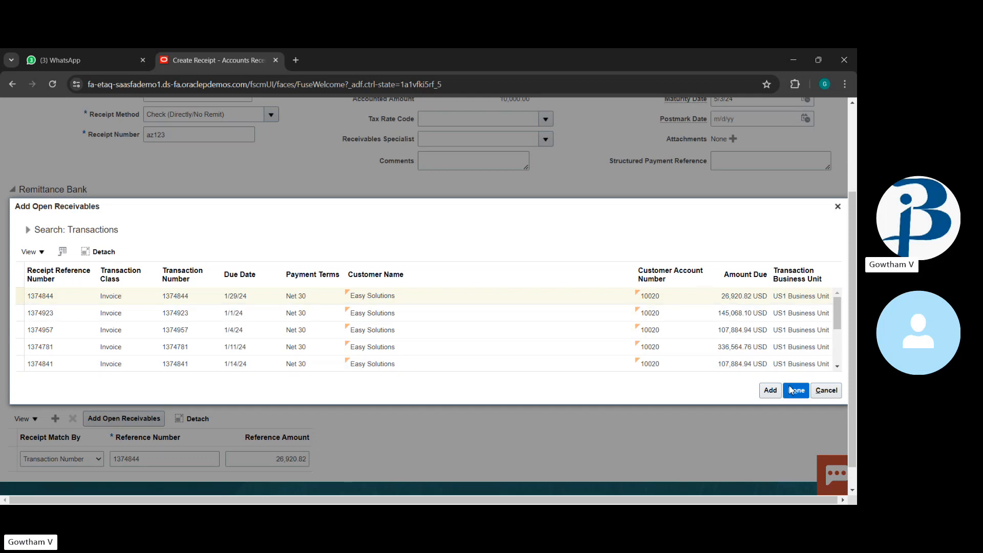
Step: Review the completed receipt az123, submit it with the option to create another, and close the confirmation
scroll(686, 398, "up", 3)
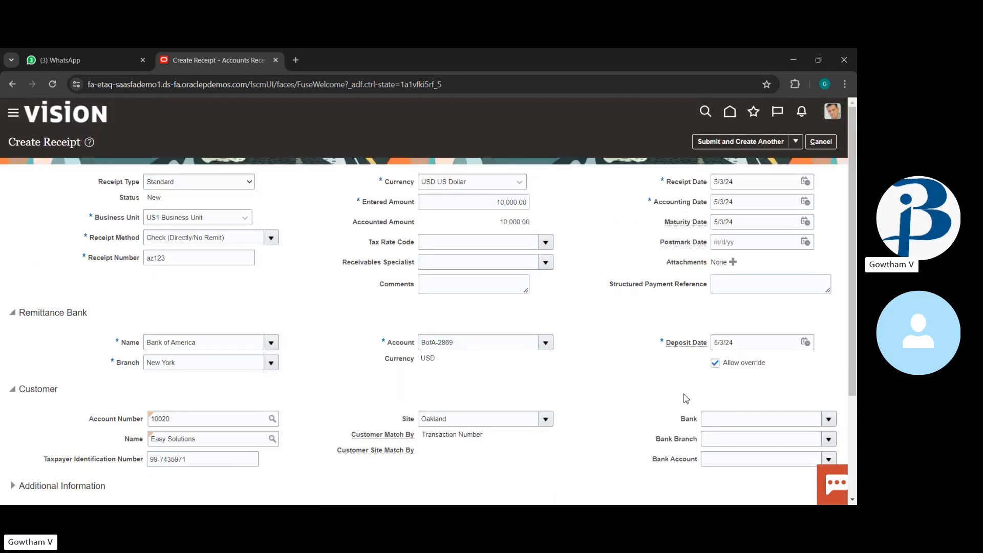
scroll(557, 324, "down", 3)
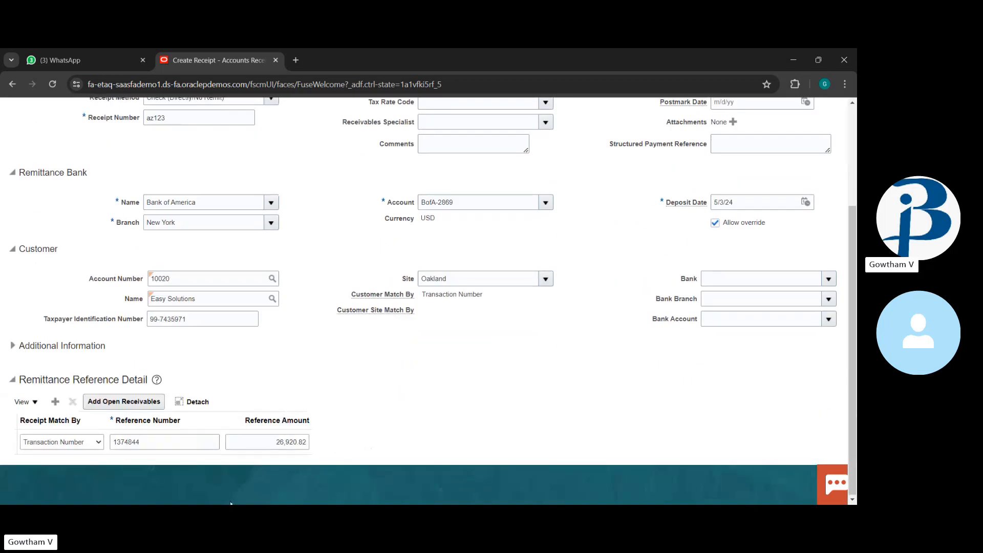
scroll(441, 368, "up", 3)
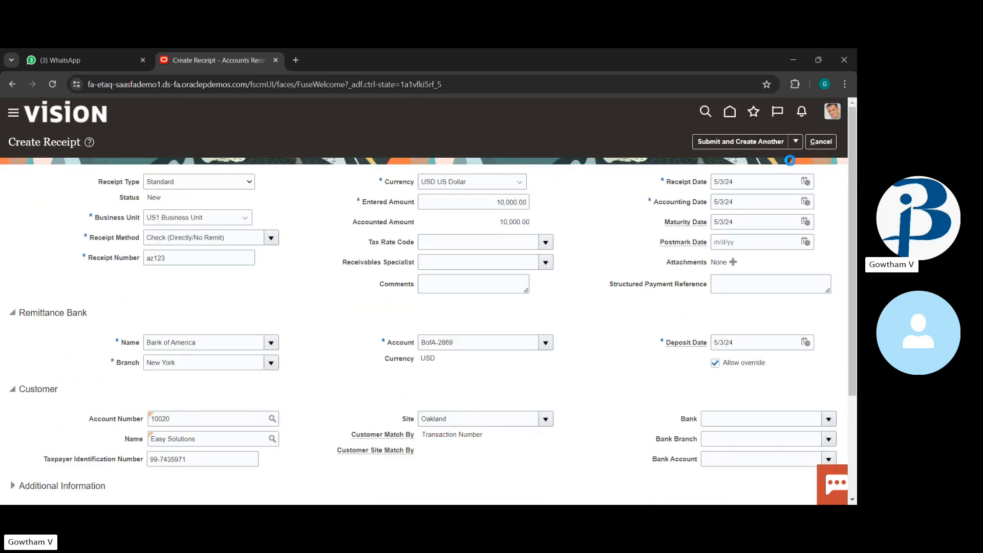
left_click(797, 146)
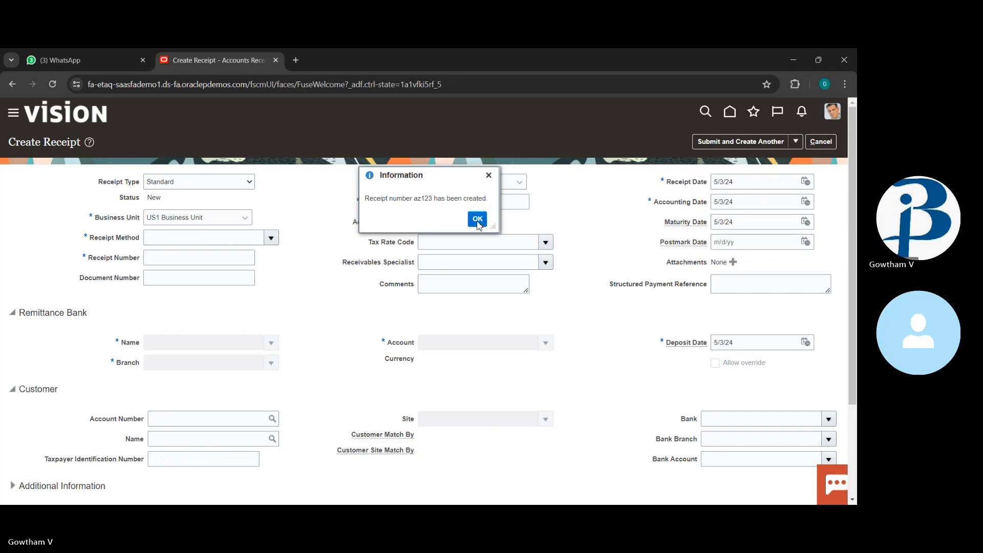
left_click(477, 219)
Step: Try to submit the blank new receipt with manual application and dismiss the message
left_click(795, 142)
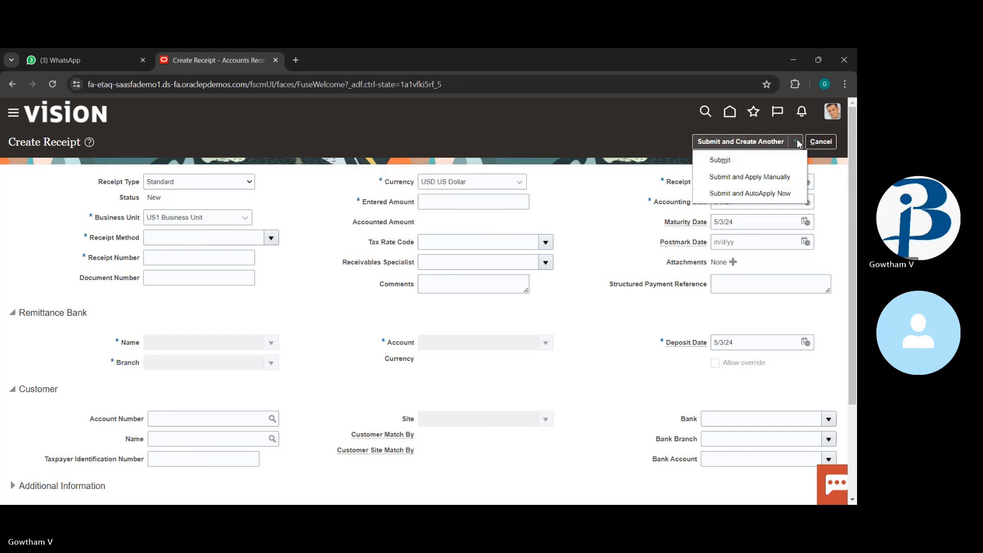
left_click(780, 176)
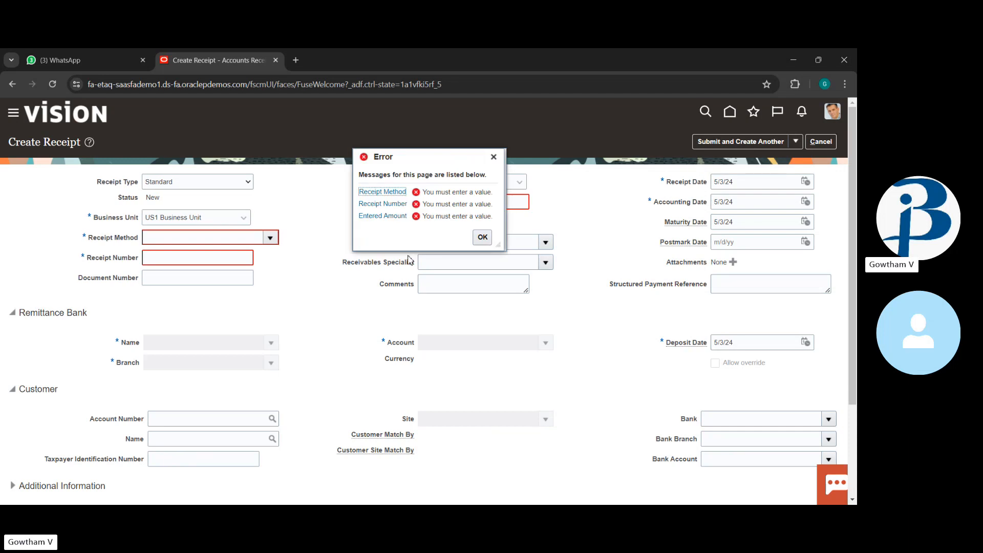
left_click(482, 237)
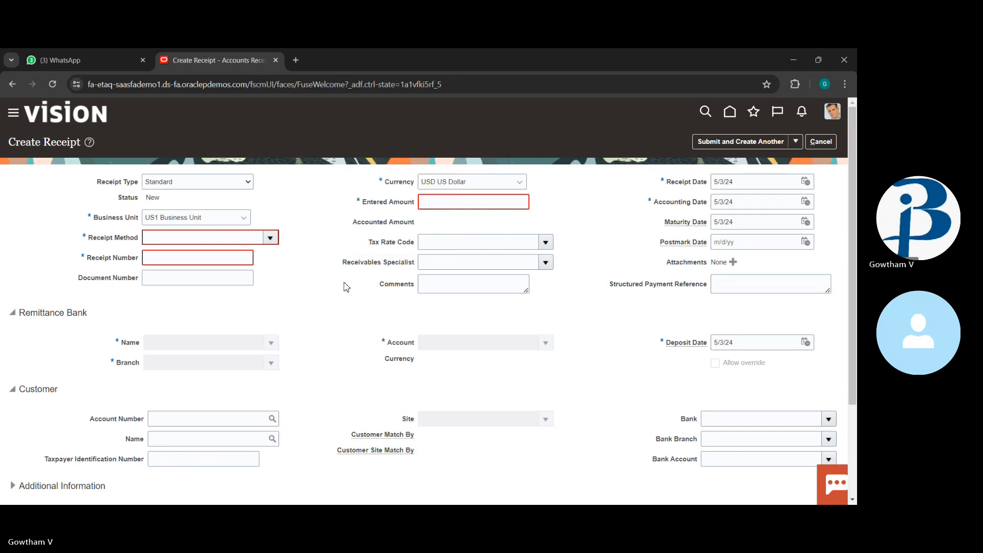
scroll(345, 285, "down", 3)
scroll(344, 285, "up", 3)
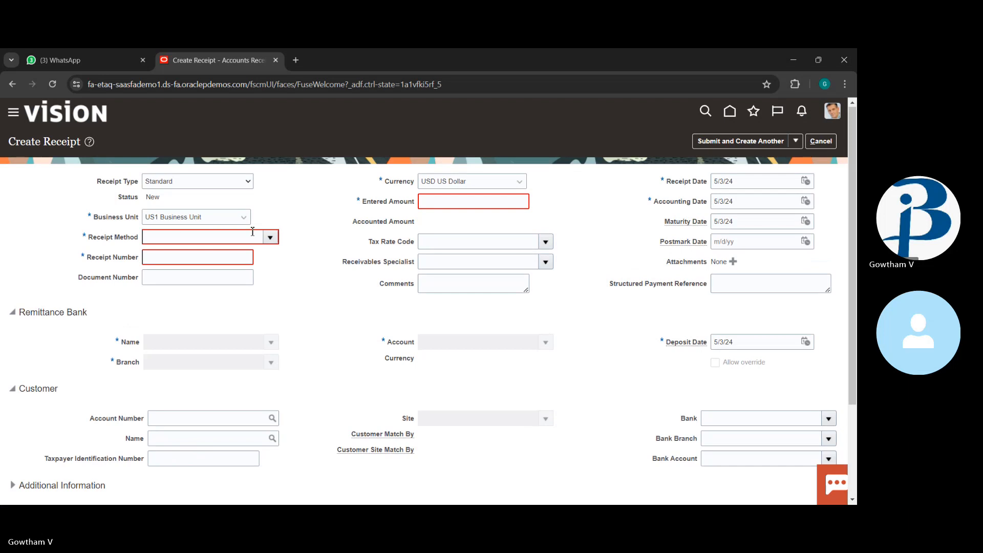
Step: Choose receipt method Check (Directly/No Remit), enter receipt number as1234 and set the entered amount to 20,000.00 USD
left_click(271, 236)
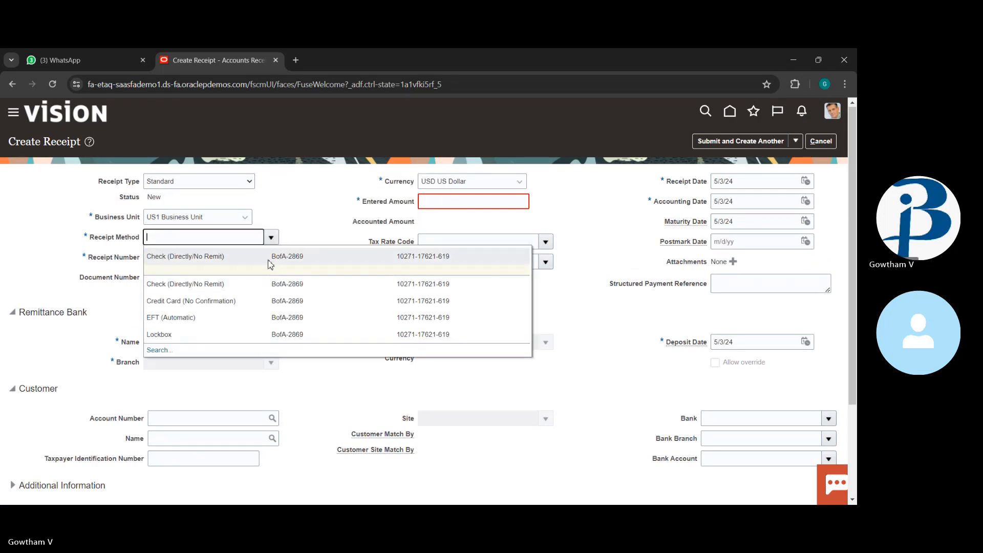
left_click(247, 266)
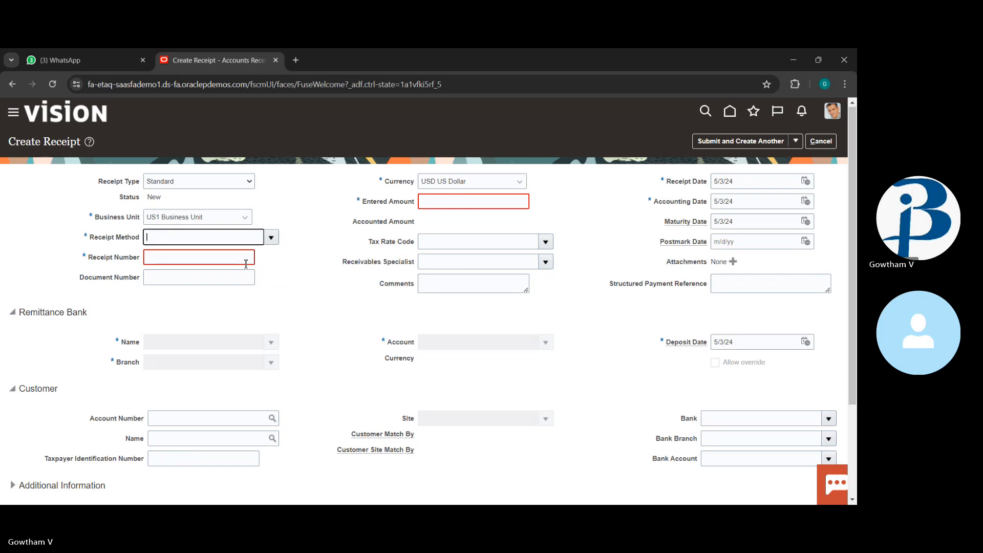
left_click(246, 258)
type("as1234")
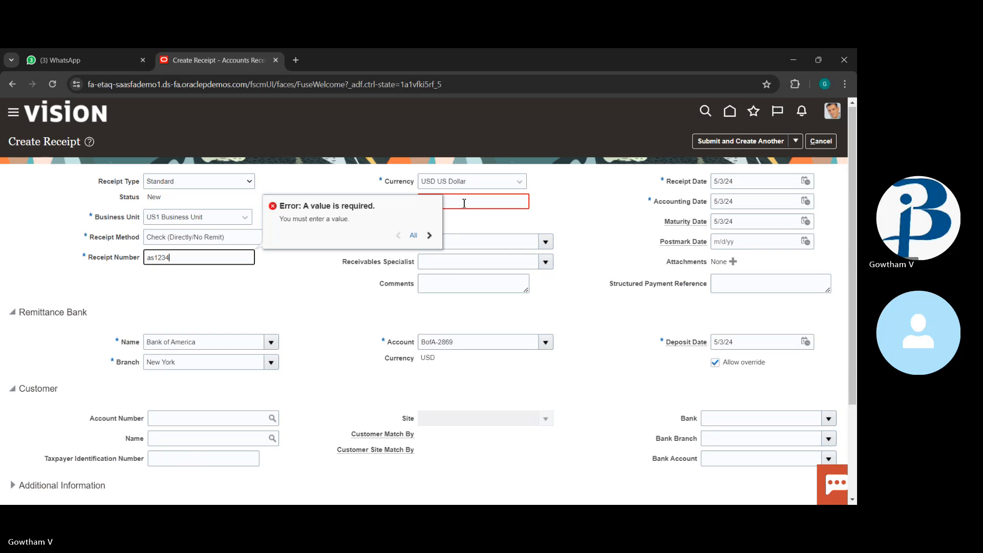
left_click(464, 203)
type("20000")
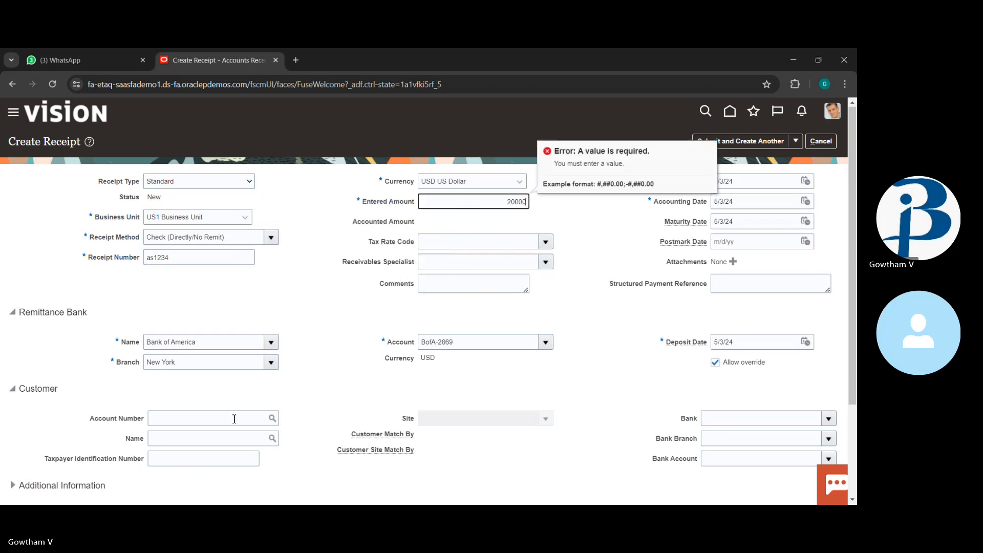
Step: Look up customer accounts by the name easy and assign Easy Solutions as the customer on receipt as1234
left_click(210, 419)
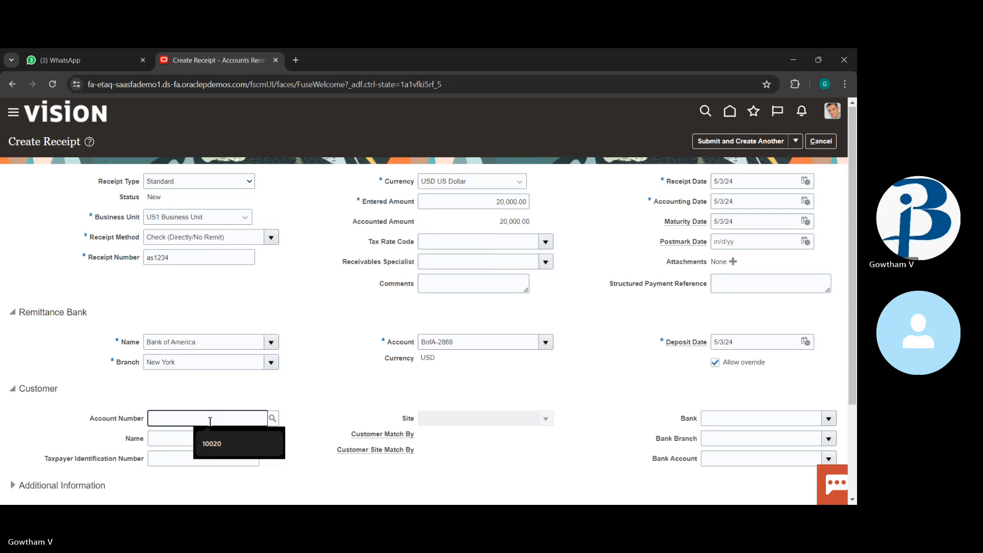
left_click(215, 443)
key("BackSpace")
key("BackSpace")
key("BackSpace")
key("BackSpace")
key("BackSpace")
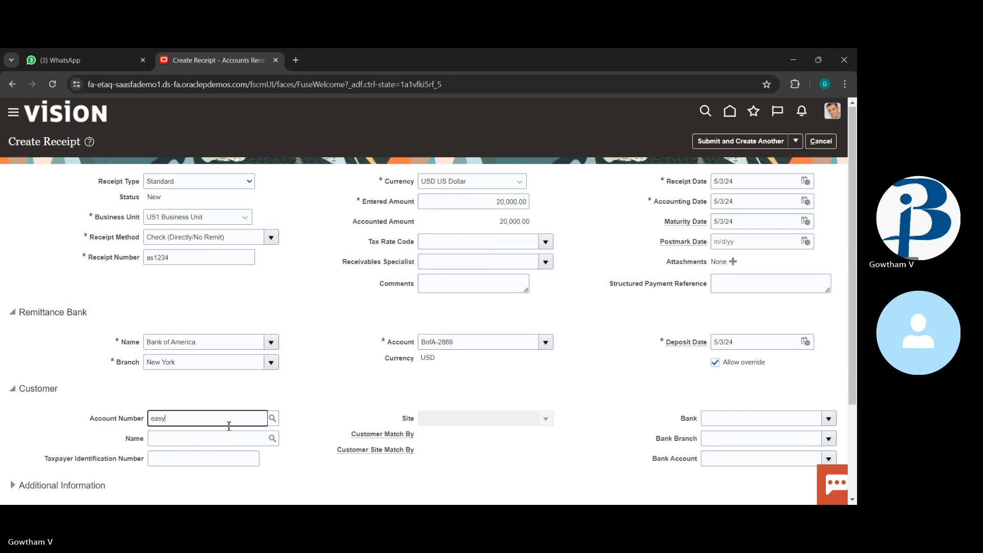
type("easy")
left_click(272, 418)
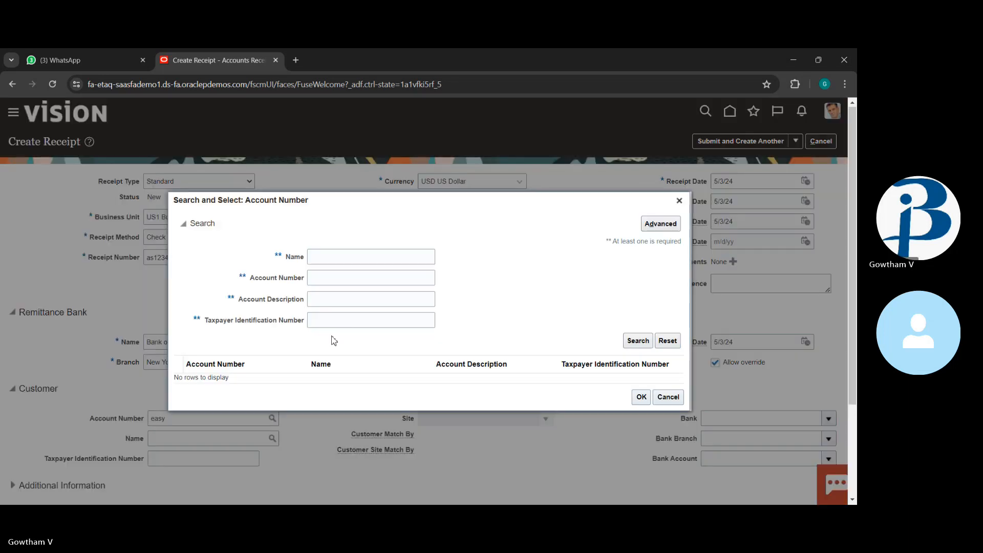
left_click(357, 254)
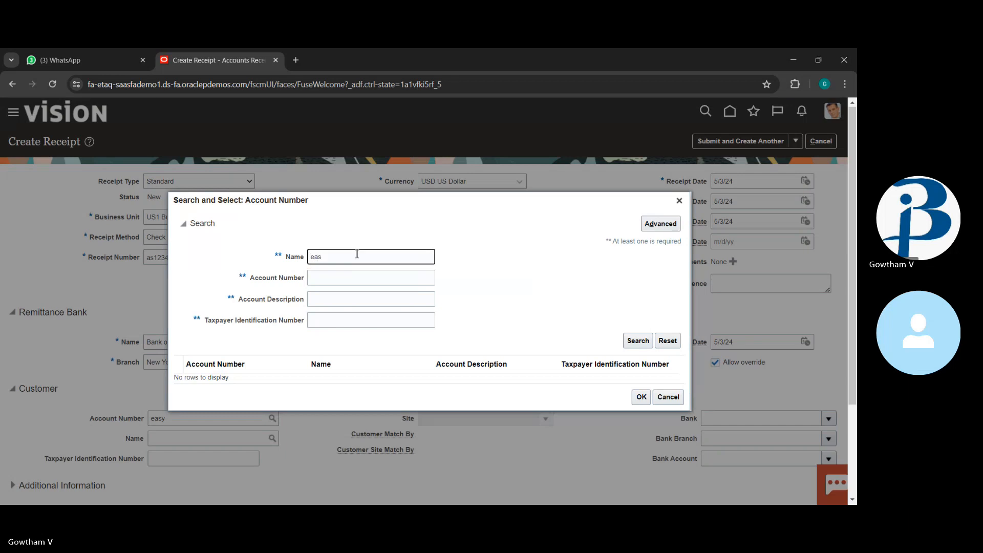
key("Return")
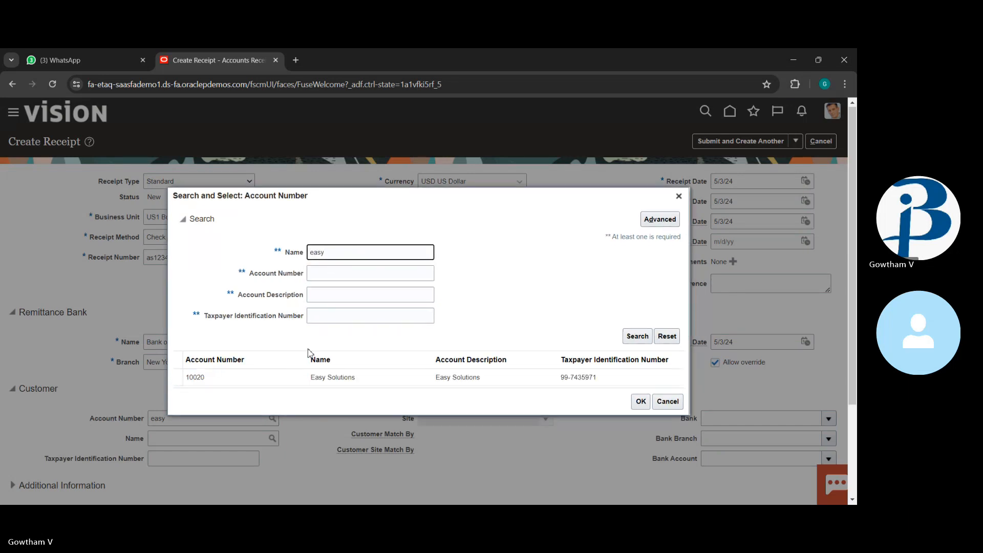
left_click(295, 380)
left_click(636, 405)
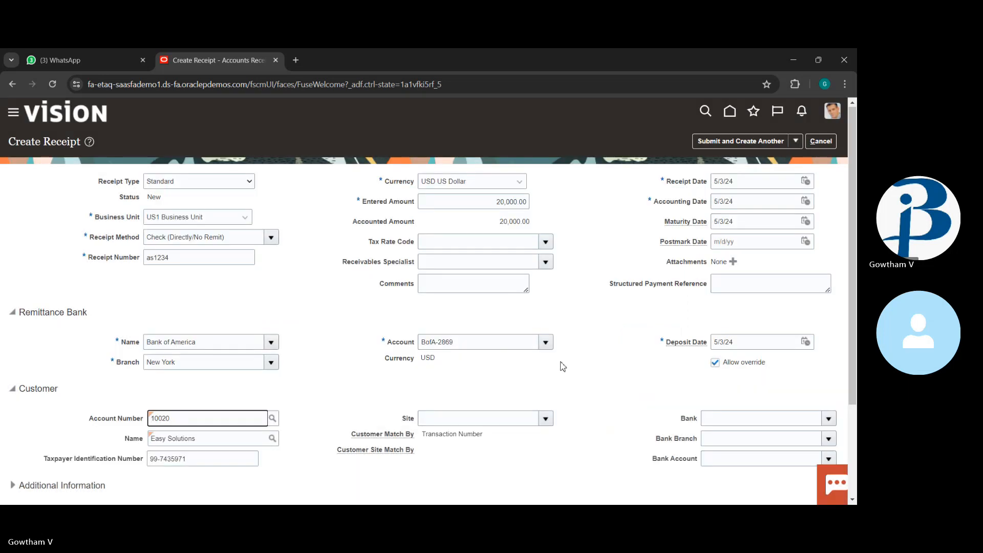
Step: Add the customer's 26,920.82 open invoice as a remittance reference, inspect the detached transactions table, and close the open receivables search
scroll(563, 366, "down", 3)
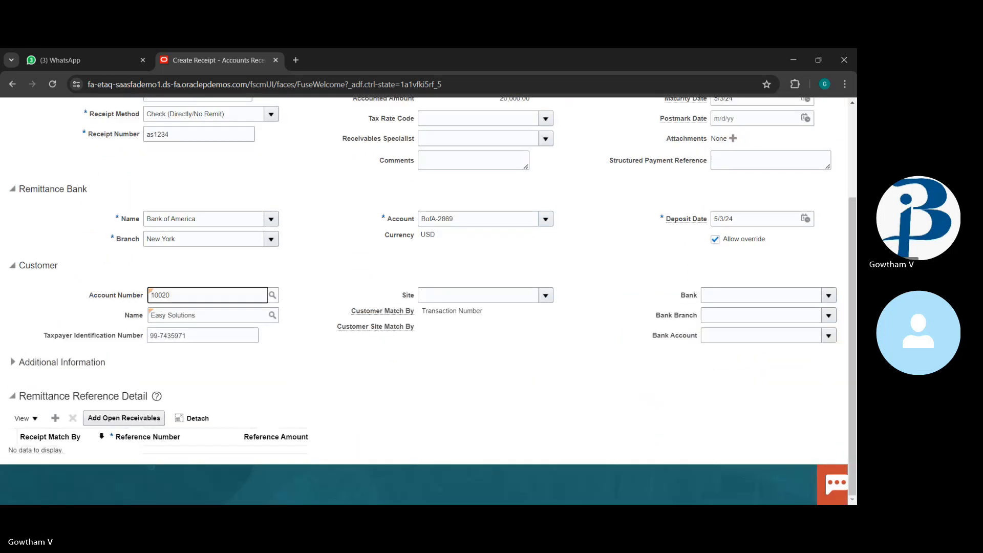
left_click(132, 422)
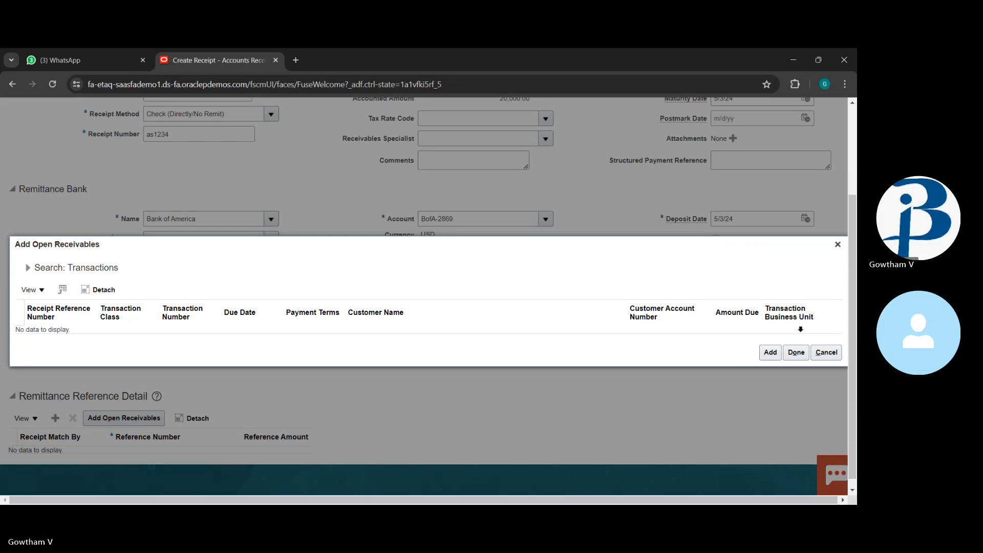
left_click(771, 353)
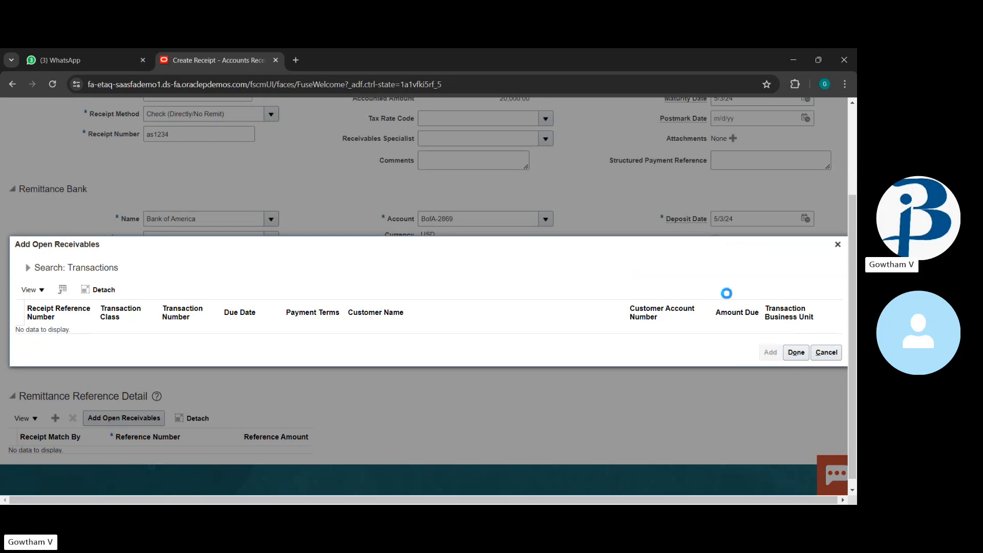
left_click(29, 290)
left_click(69, 345)
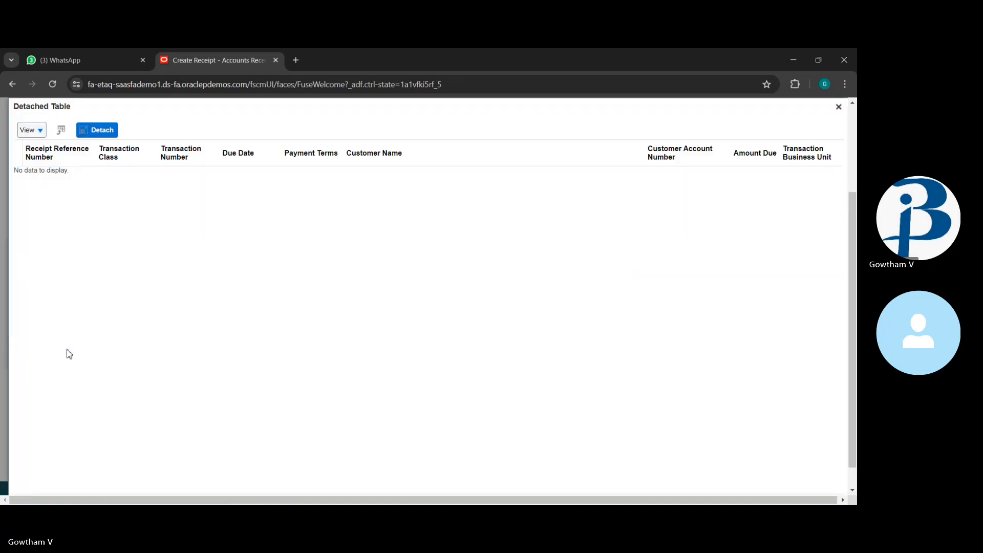
left_click(839, 107)
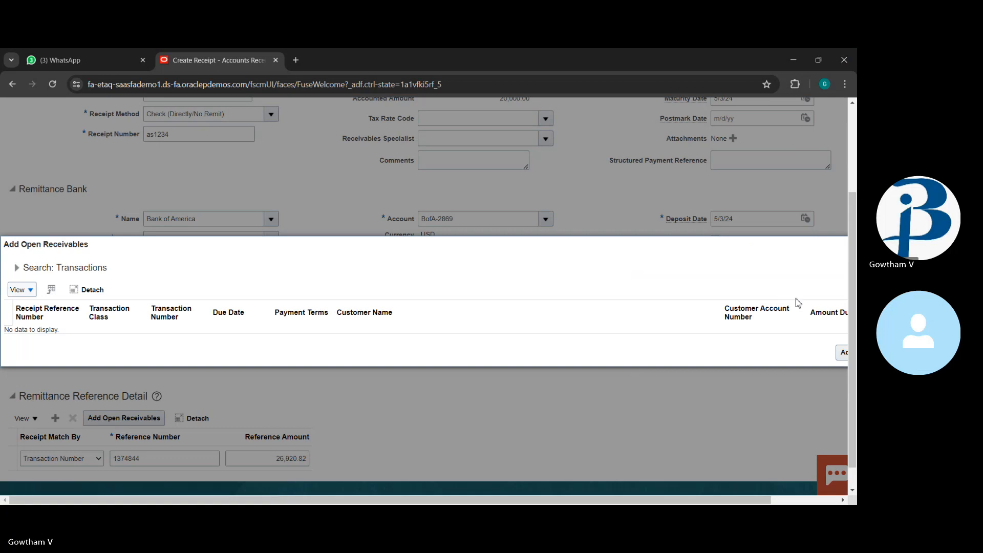
scroll(738, 346, "right", 3)
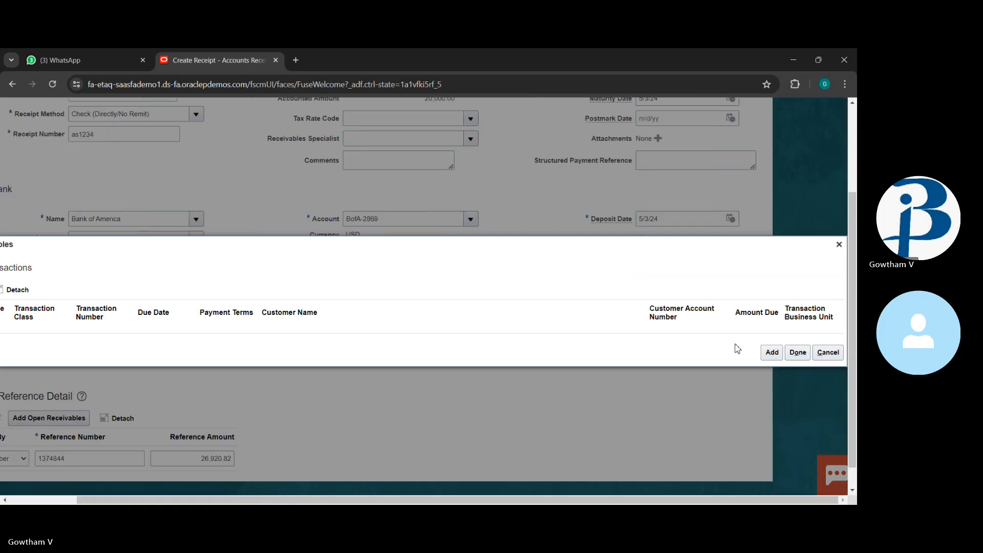
left_click(828, 353)
Step: Cancel the creation of receipt as1234 and return to the receipts overview
scroll(675, 317, "up", 3)
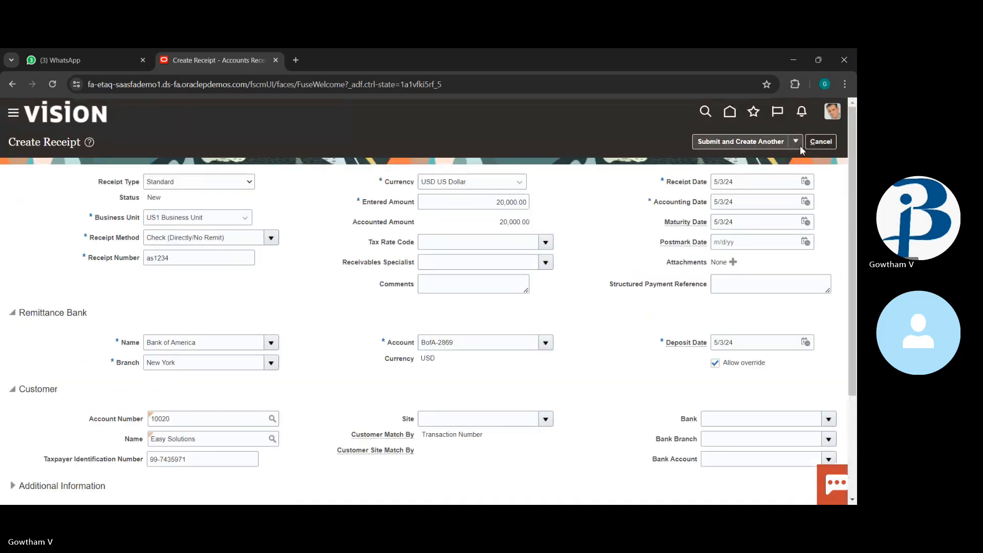
left_click(797, 143)
left_click(820, 143)
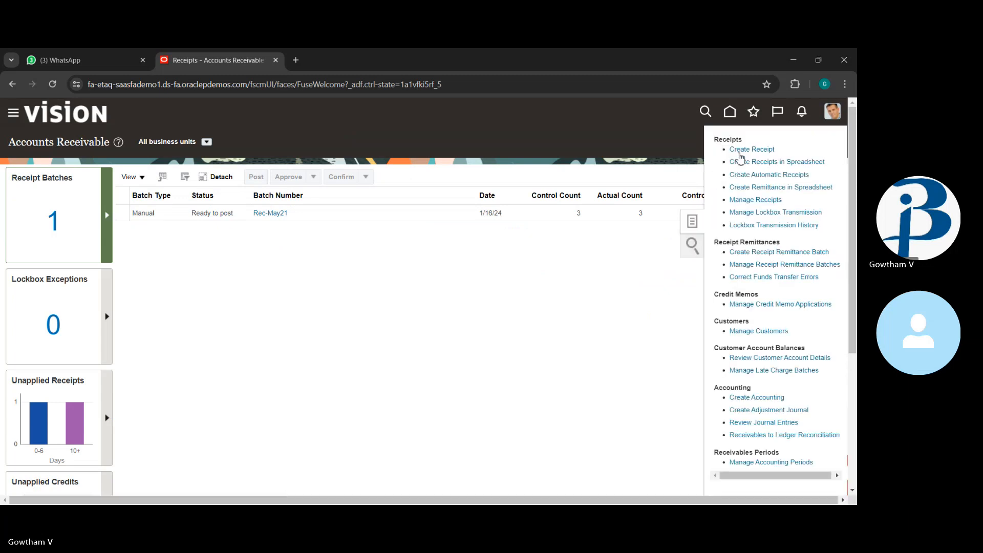
Step: Start a new receipt with method Check (Directly/No Remit), receipt number we1233 and an entered amount of 20,000.00 USD
left_click(739, 150)
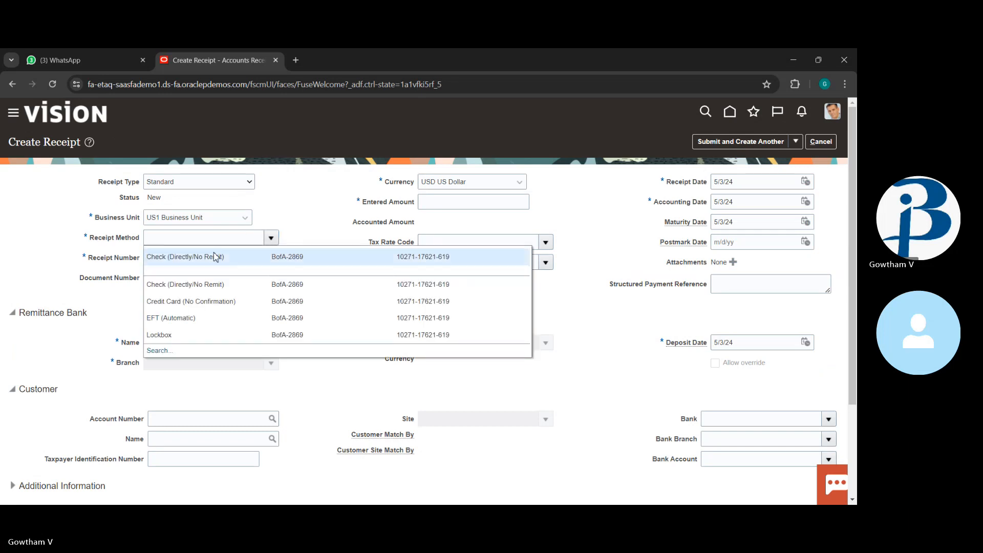
left_click(216, 255)
left_click(210, 255)
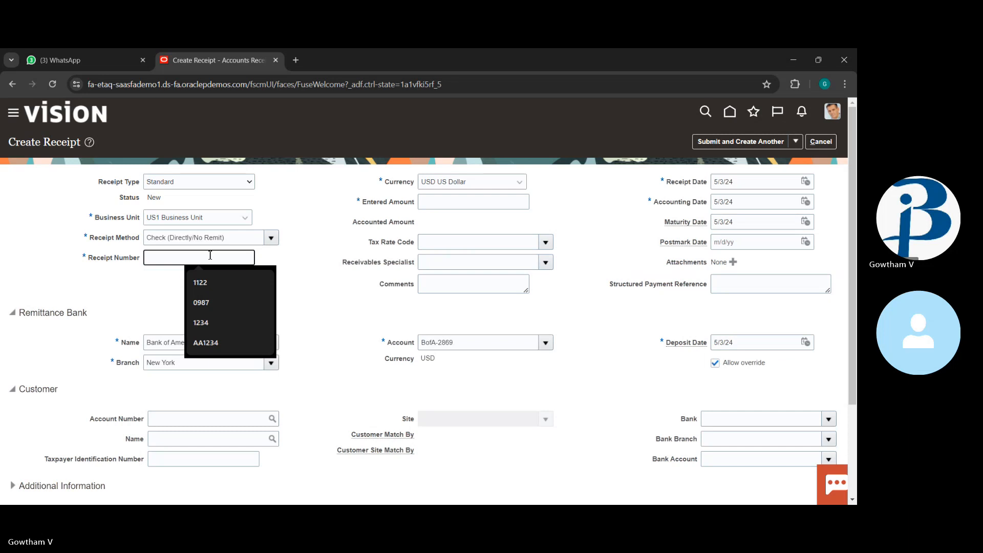
type("we1233")
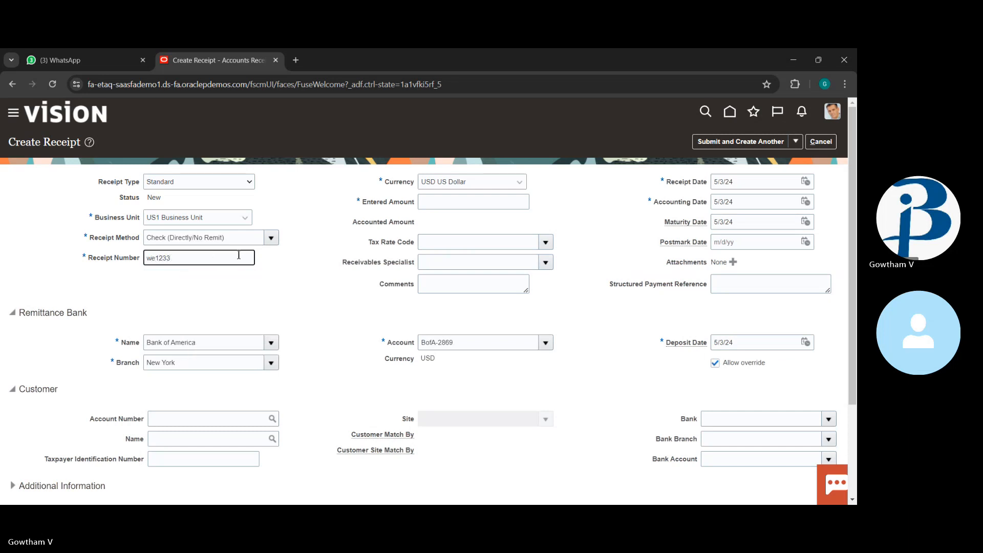
left_click(434, 200)
type("2")
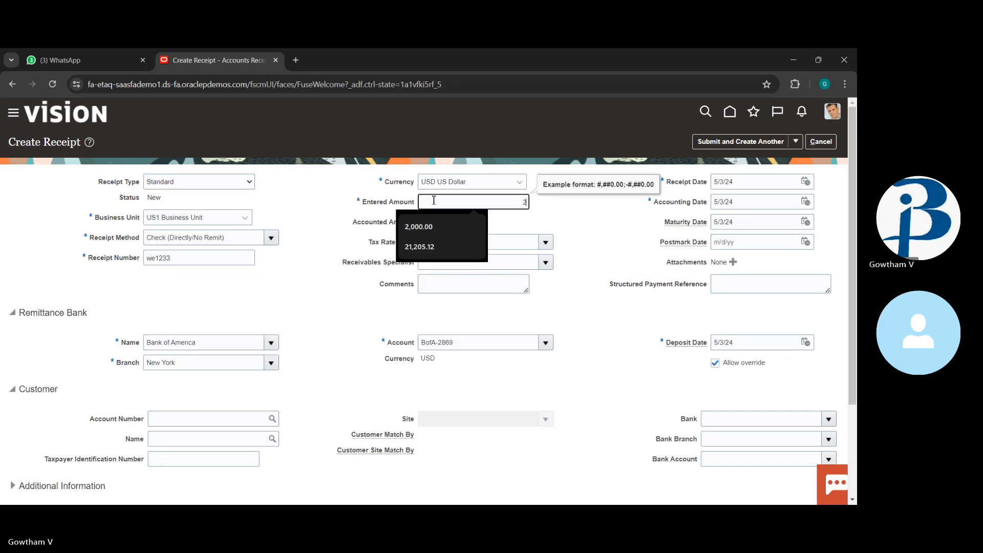
type("0000")
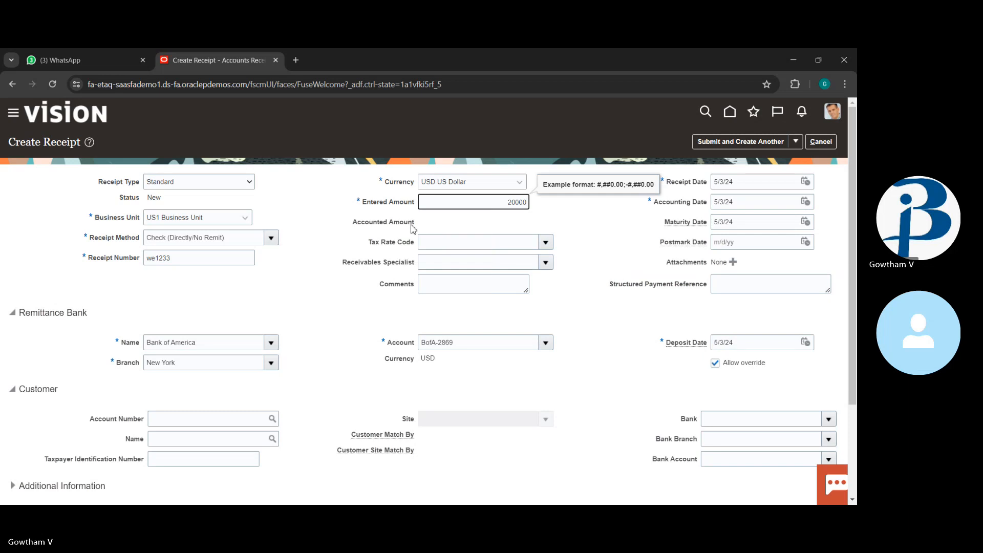
left_click(347, 343)
Step: Find the customer by the name easy, assign Easy Solutions to the receipt and choose Oakland as its site
scroll(347, 343, "down", 3)
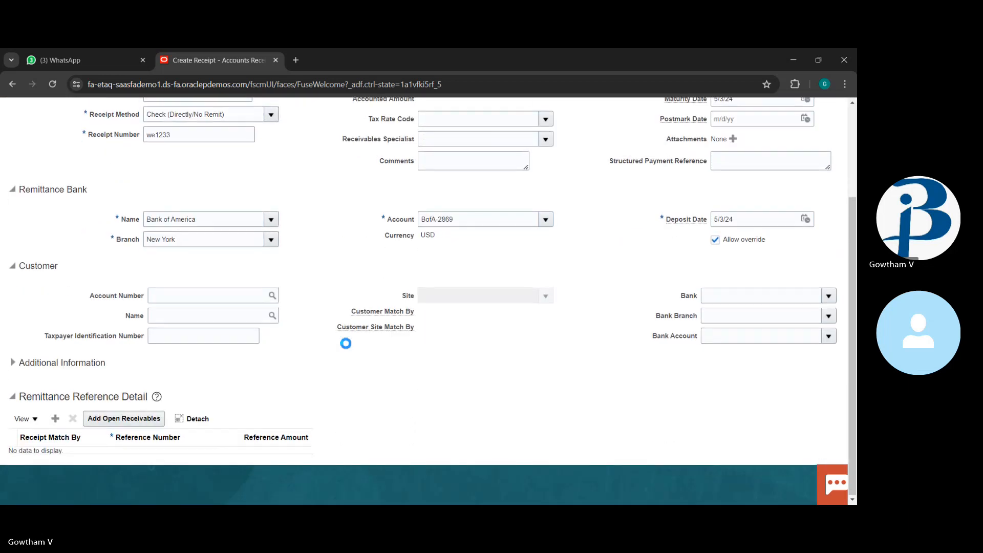
left_click(228, 293)
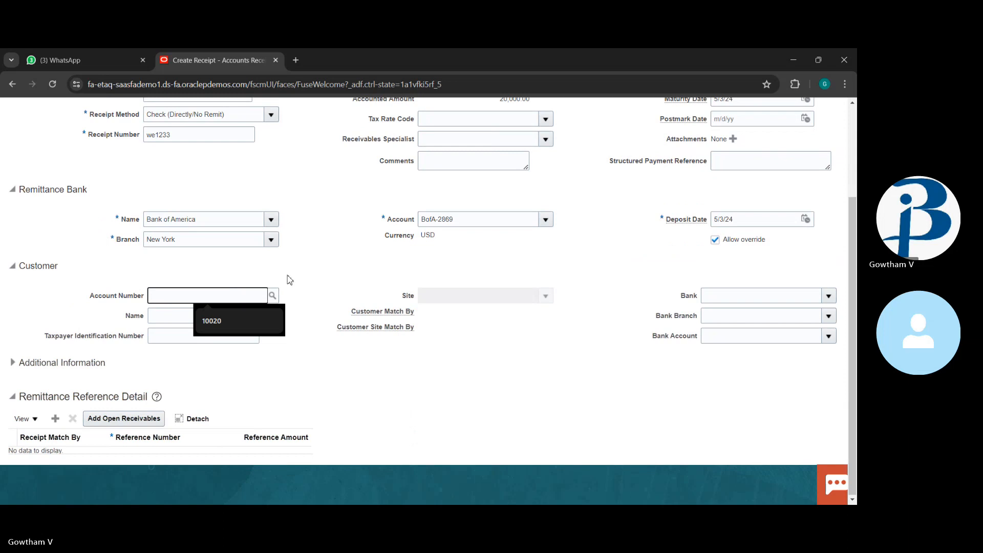
left_click(272, 296)
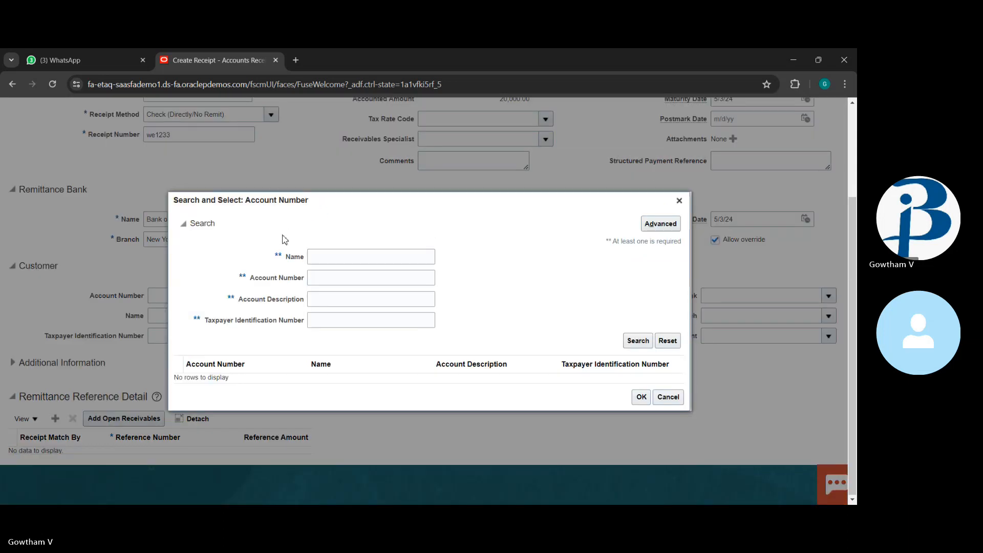
left_click(334, 250)
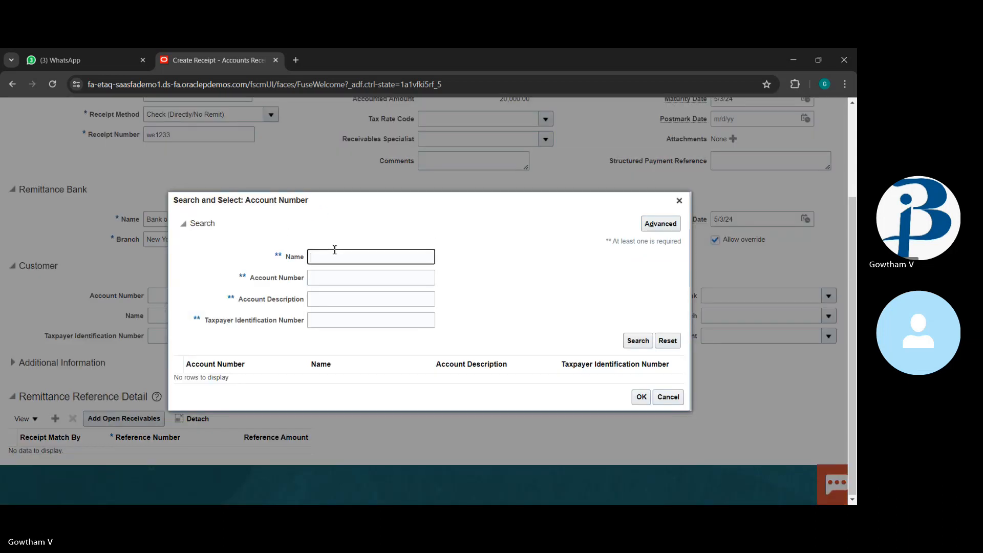
type("easy")
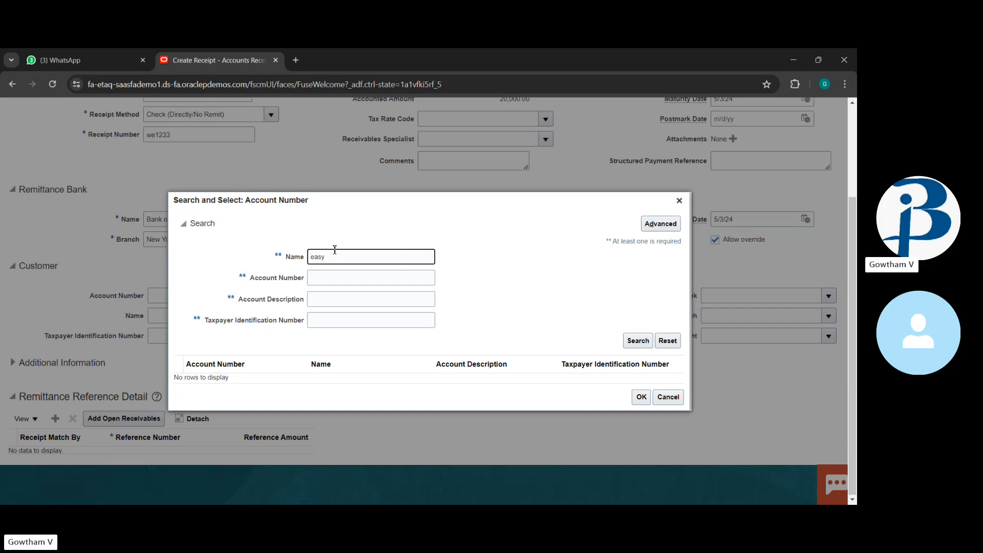
key("Return")
left_click(296, 379)
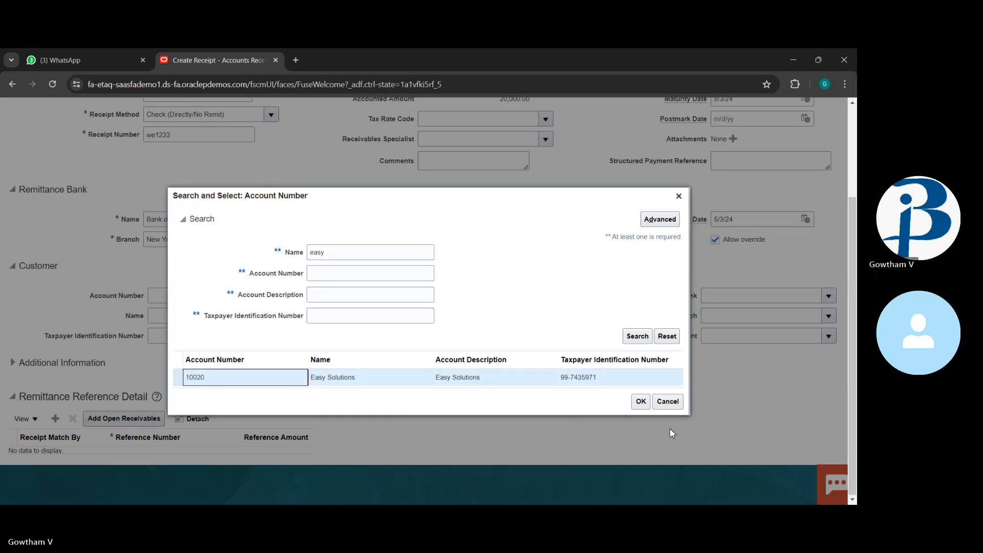
left_click(641, 402)
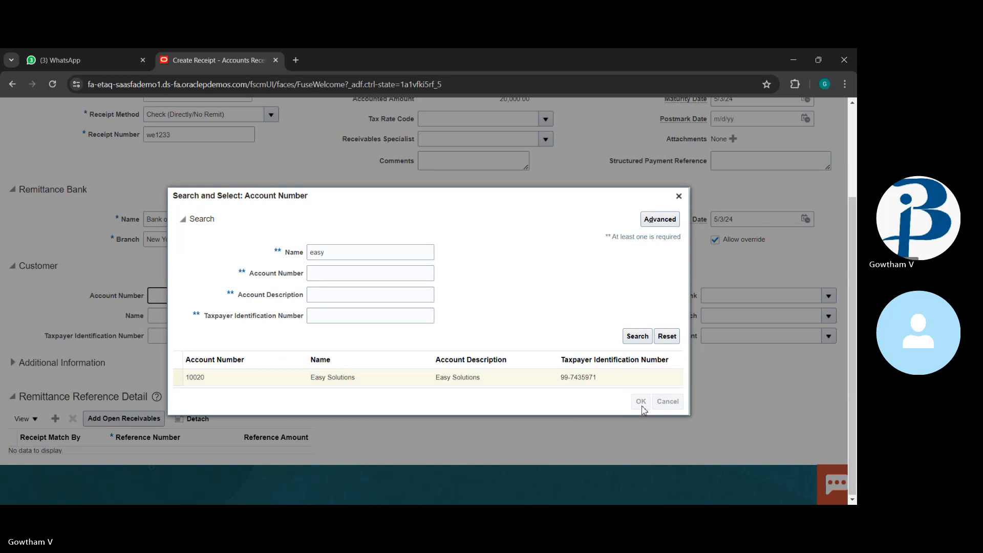
scroll(588, 379, "up", 2)
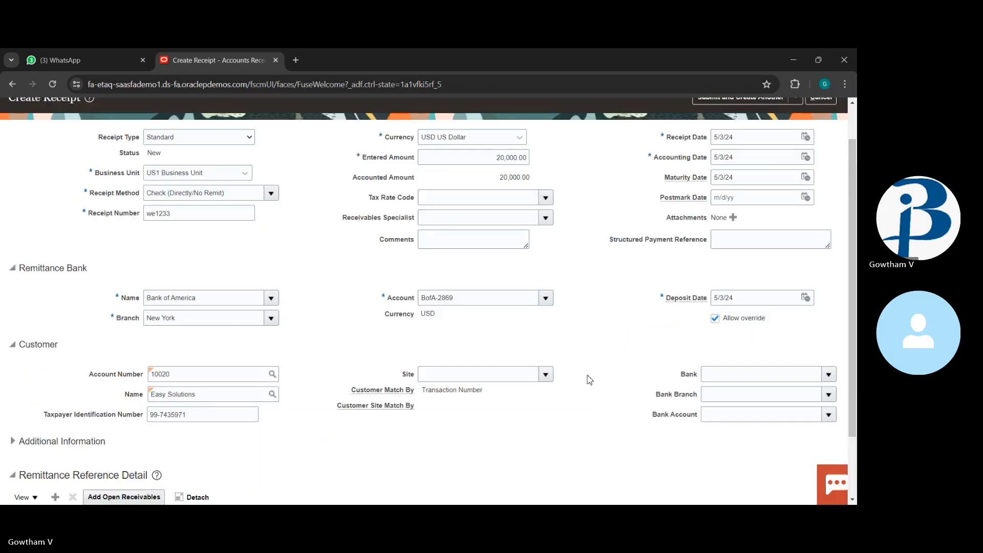
left_click(546, 374)
left_click(491, 393)
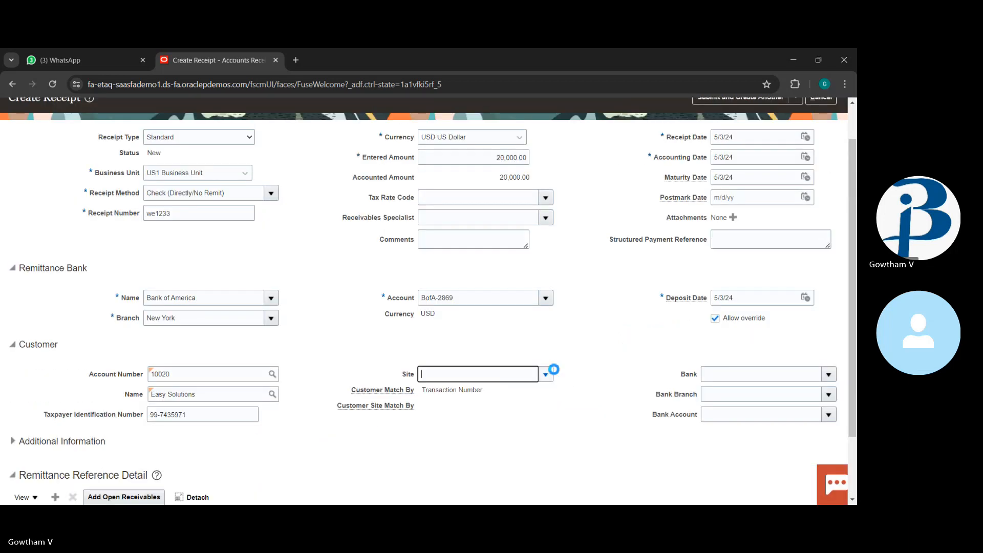
Step: Search the customer's open receivables and add the 26,920.82 USD invoice due 1/29/24 as a remittance reference on receipt we1233
scroll(553, 370, "down", 2)
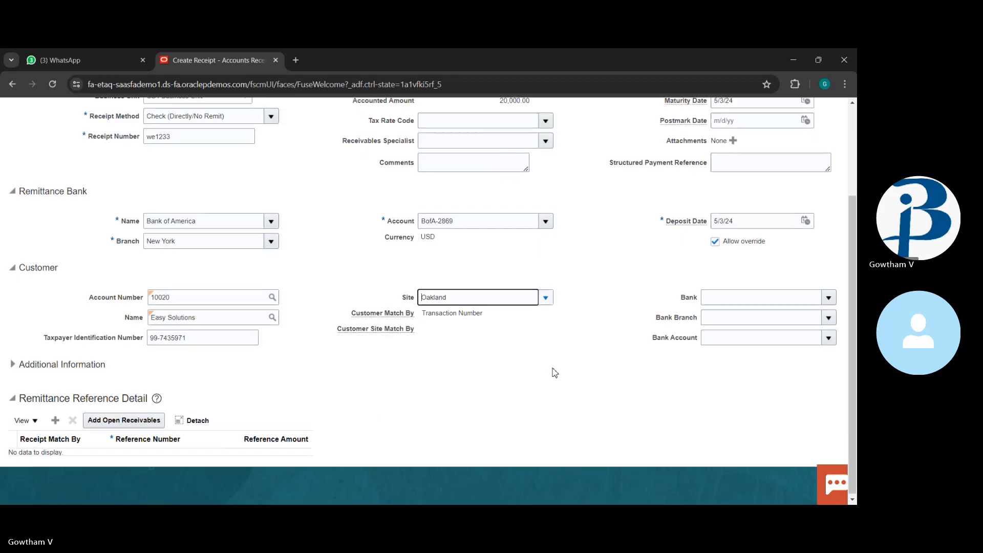
left_click(119, 423)
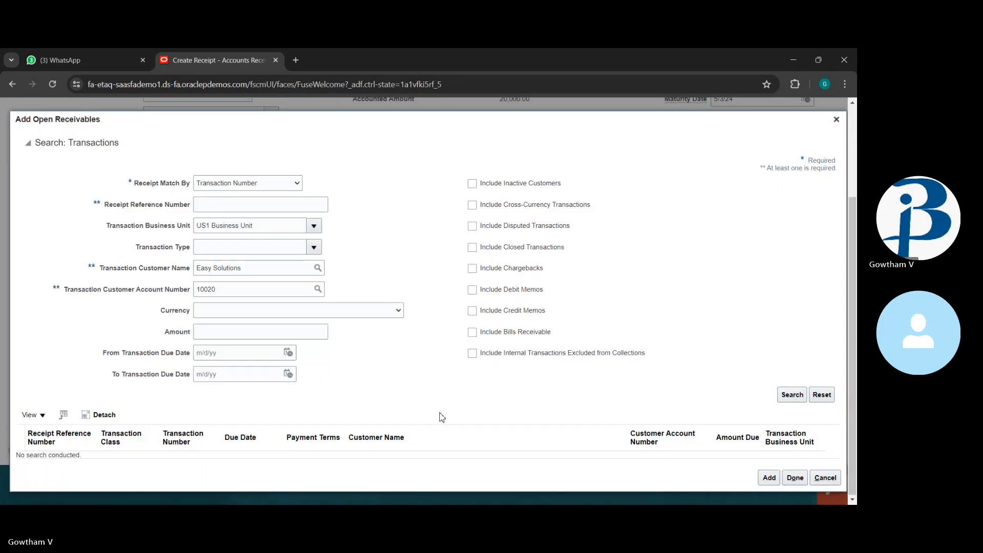
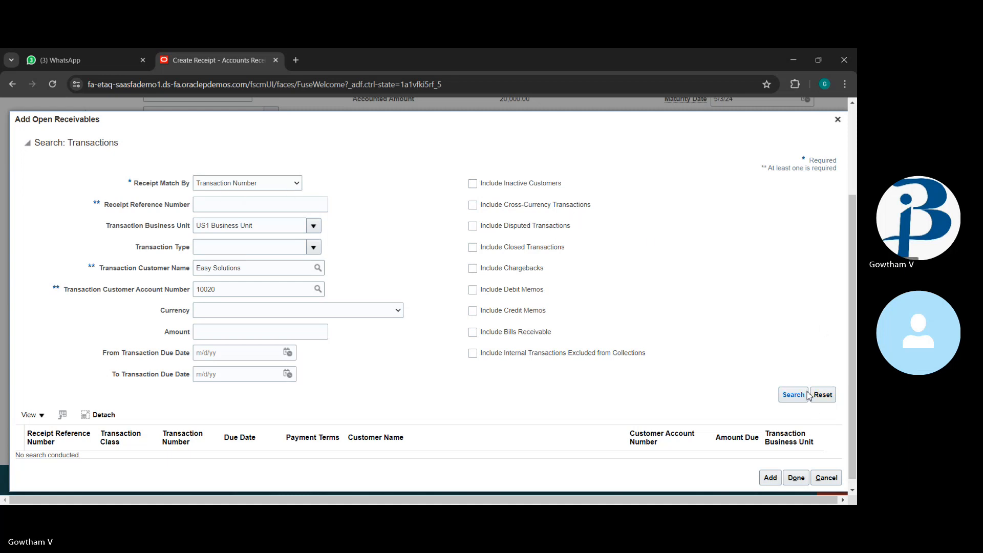
left_click(801, 395)
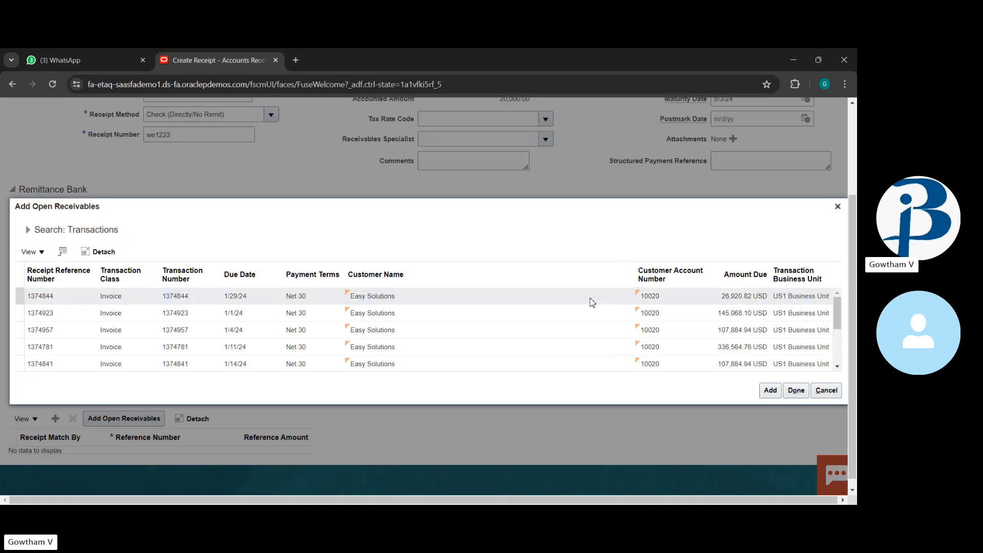
left_click(779, 393)
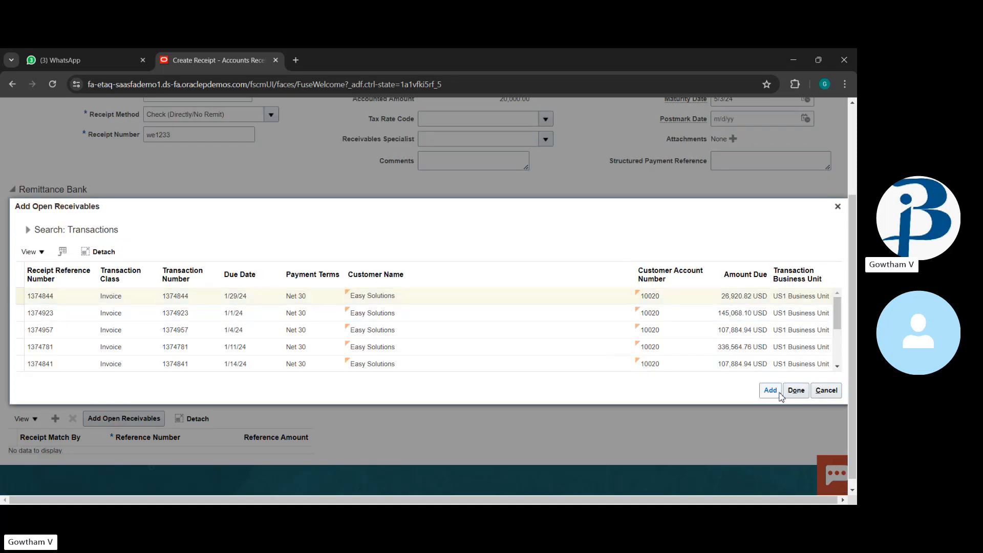
left_click(795, 391)
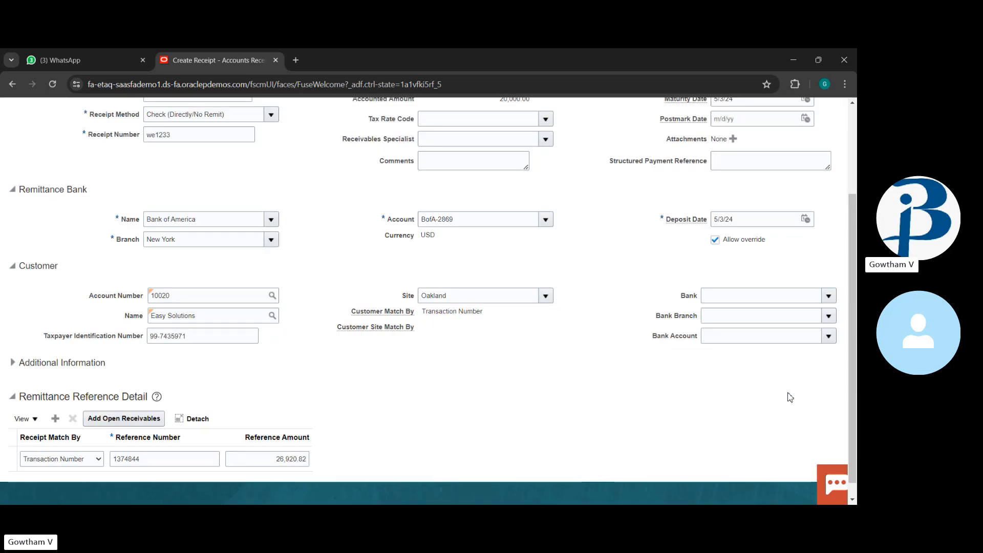
scroll(612, 291, "up", 3)
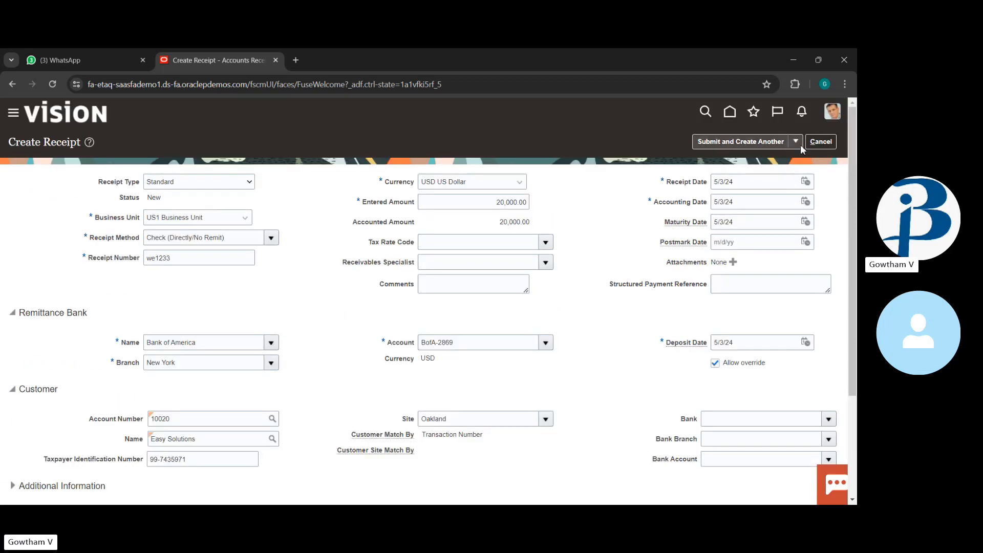
Step: Submit receipt we1233 for manual application and apply it to the open Easy Solutions invoice due 1/29/24
left_click(795, 142)
left_click(783, 179)
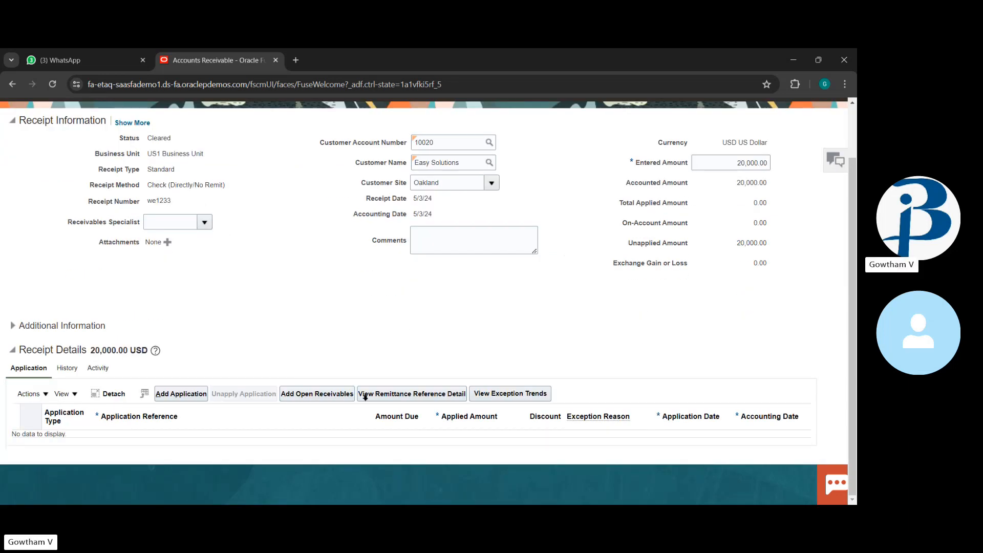
left_click(328, 398)
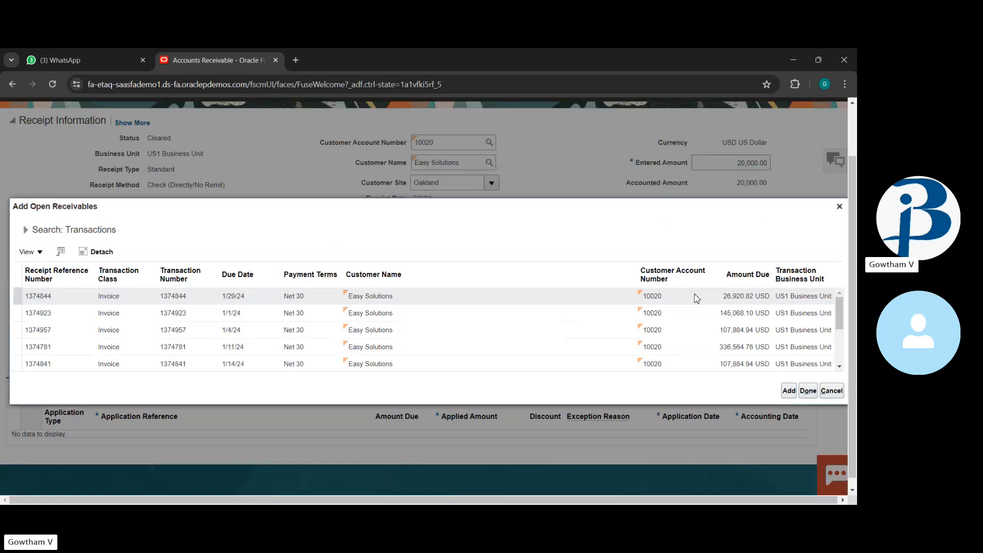
left_click(789, 390)
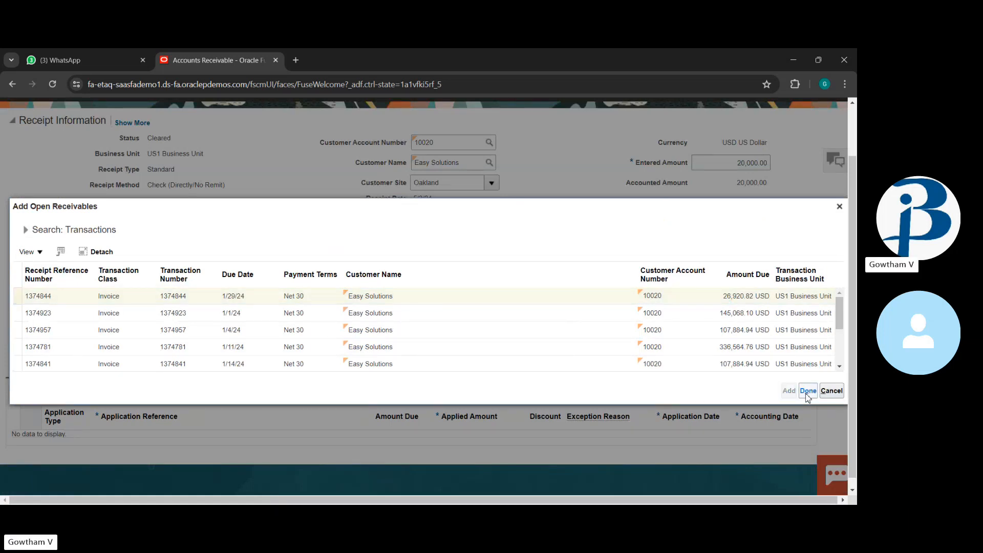
left_click(808, 391)
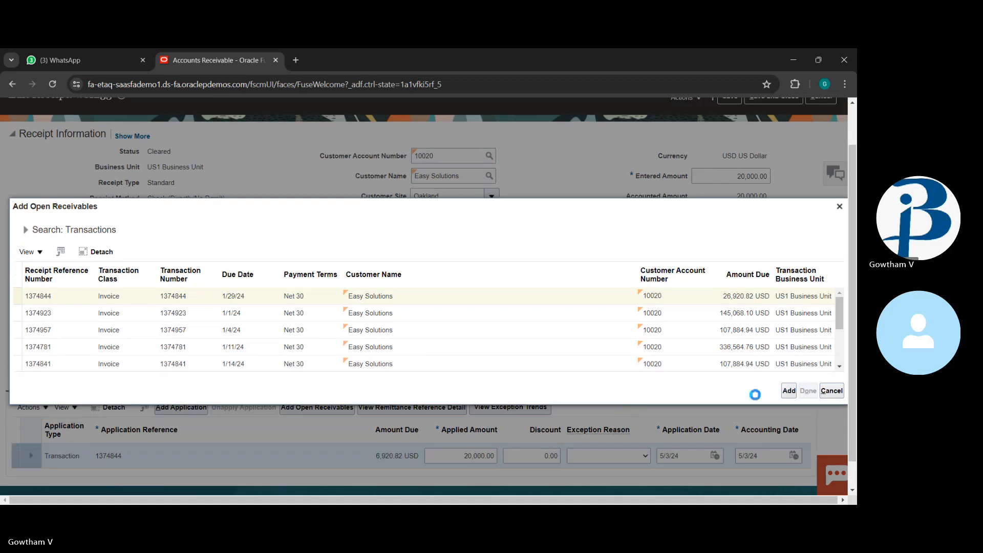
Step: Review the application details and available receipt actions, and save and close receipt we1233
scroll(432, 377, "down", 1)
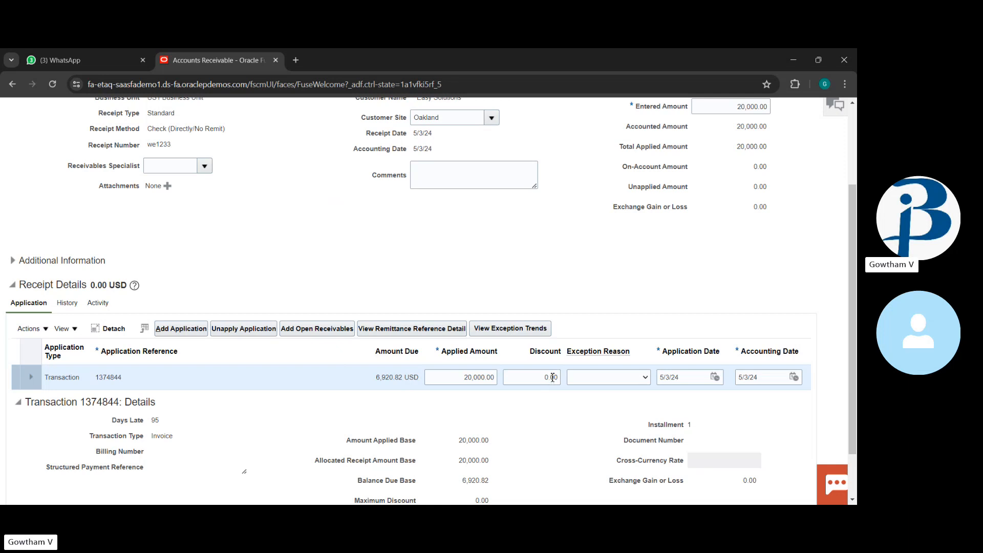
scroll(574, 228, "up", 3)
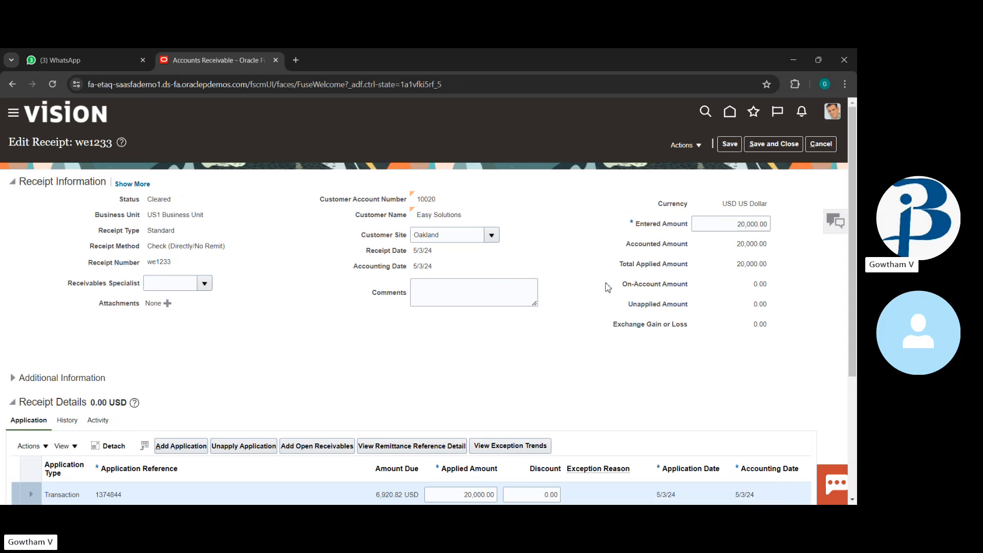
left_click(699, 148)
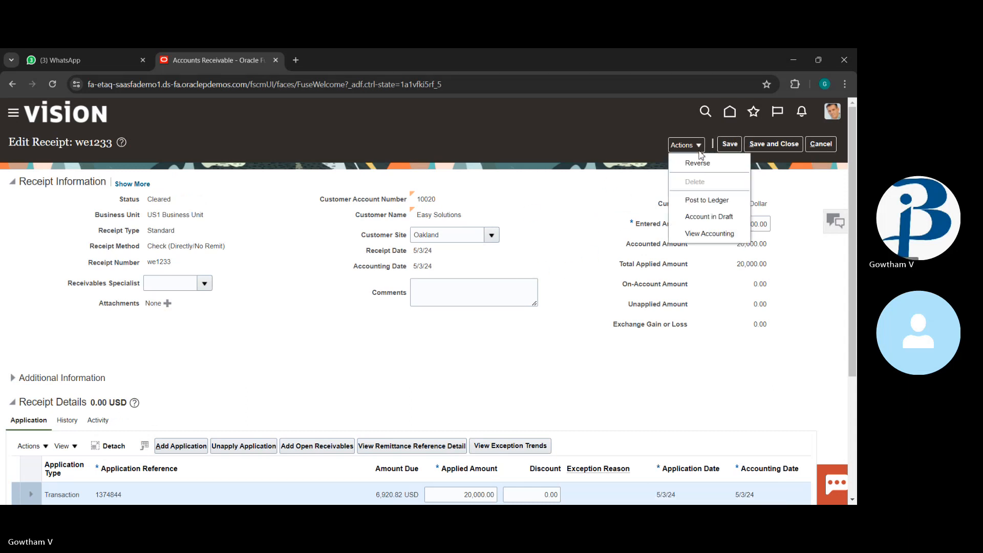
left_click(616, 212)
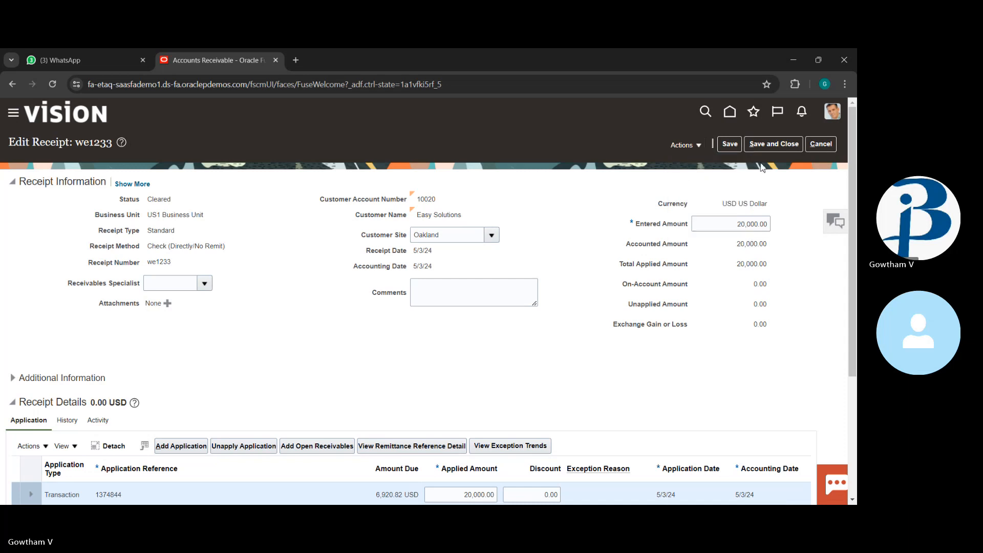
left_click(778, 144)
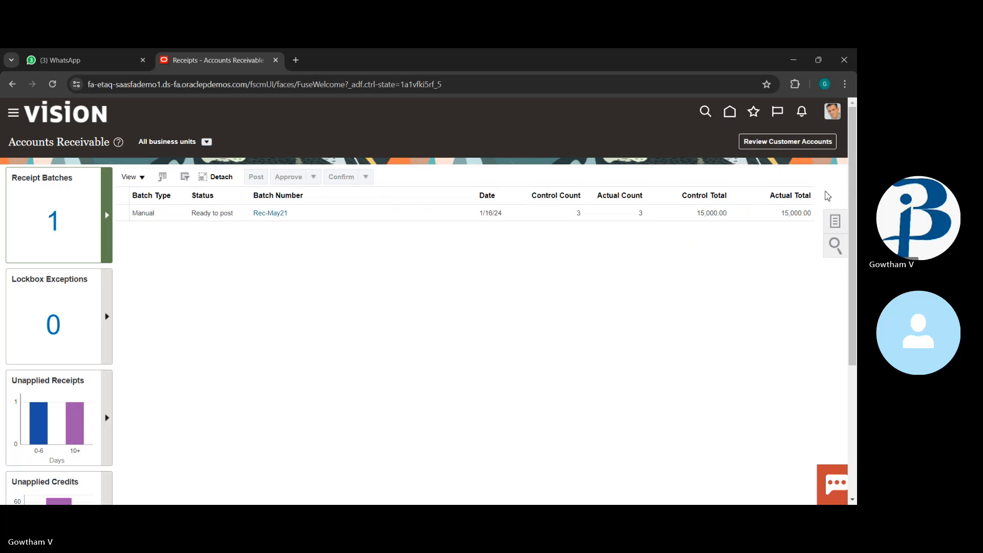
Step: Start a new standard receipt with method Check (Directly/No Remit) and receipt number ni1233
left_click(838, 220)
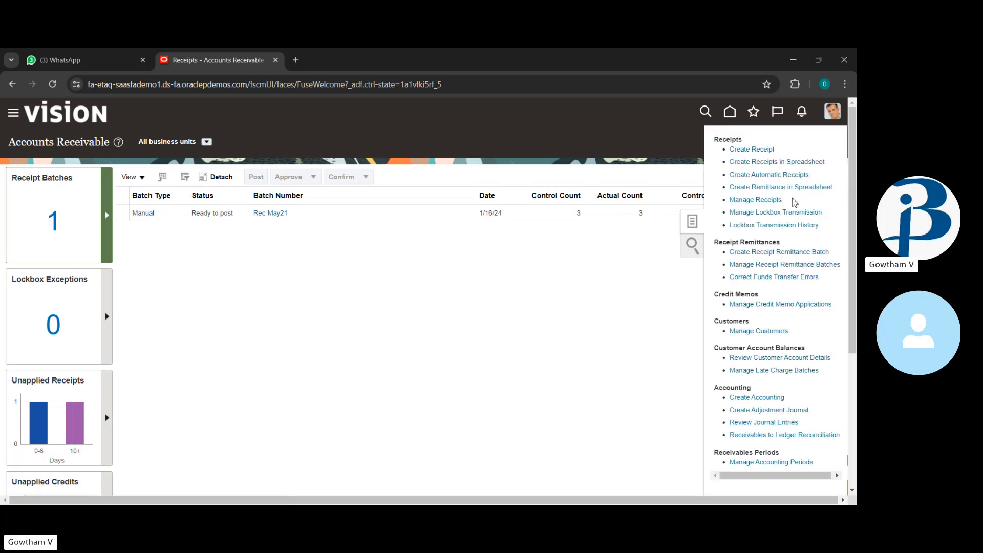
left_click(760, 150)
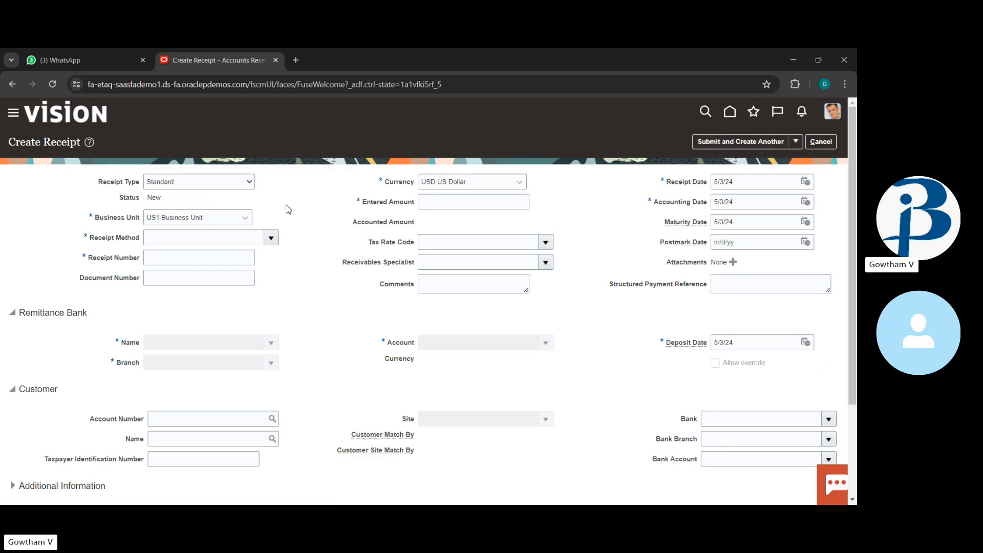
left_click(271, 240)
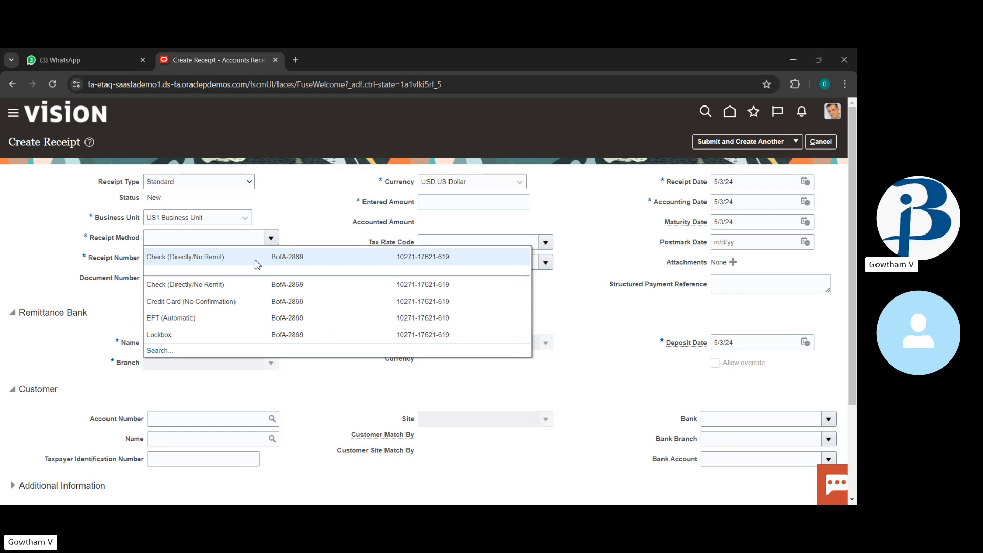
left_click(257, 264)
left_click(231, 259)
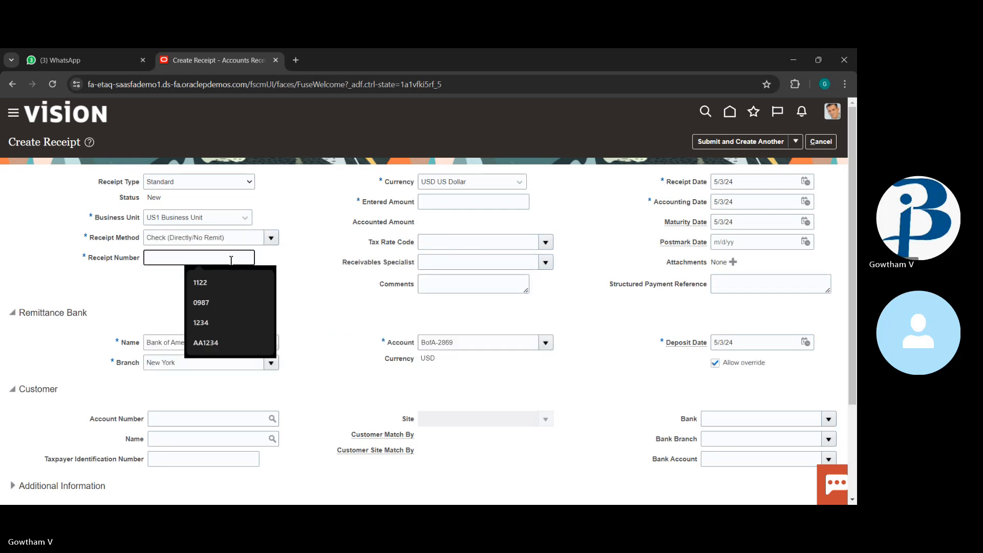
type("ni1233")
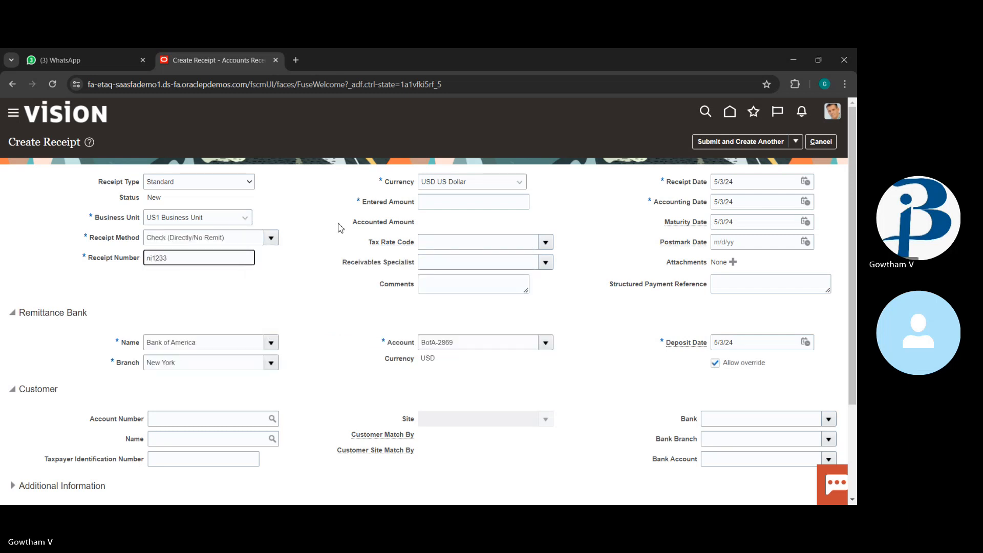
Step: Set the receipt's entered amount to 5,000.00 and its currency to EUR Euro
left_click(445, 205)
type("1000")
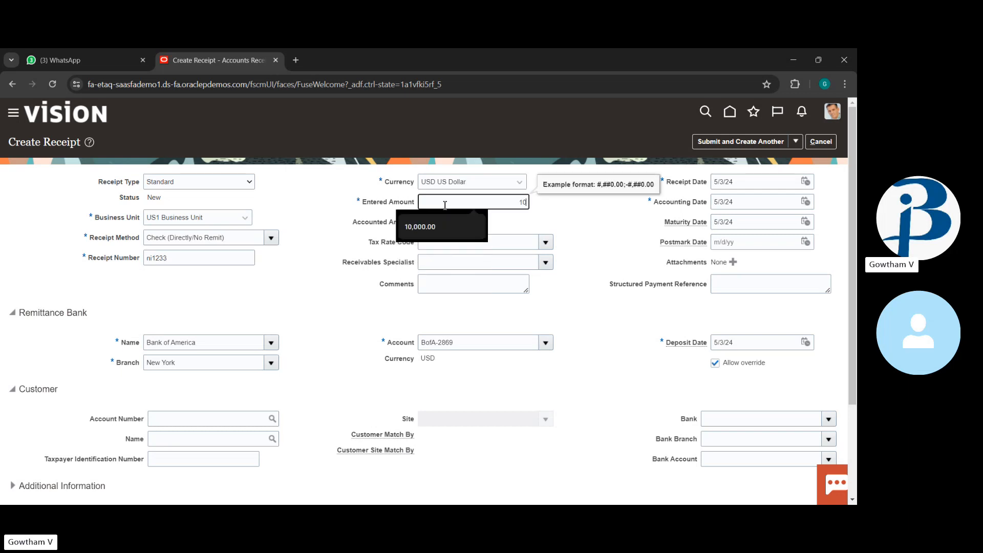
key("BackSpace")
key("BackSpace")
key("BackSpace")
key("BackSpace")
type("5000")
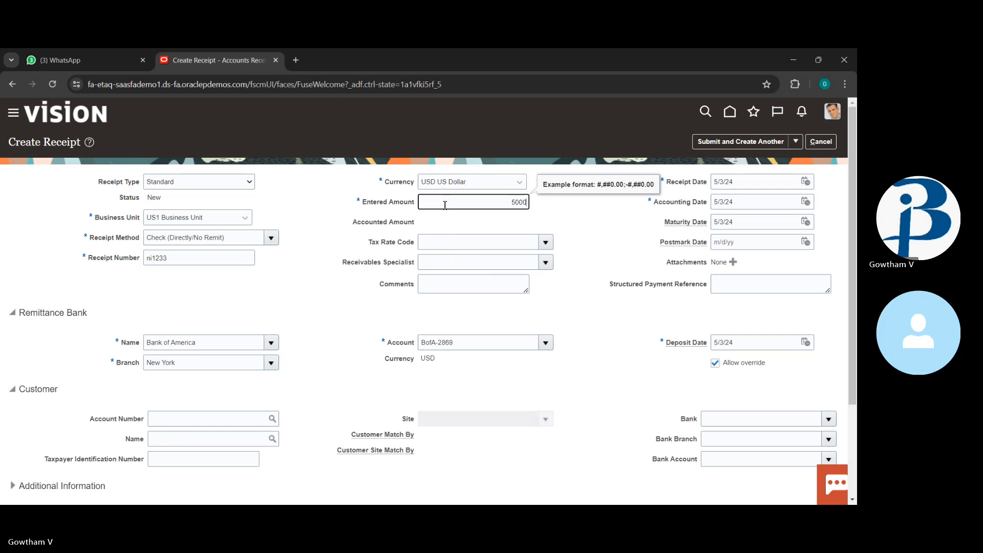
left_click(493, 183)
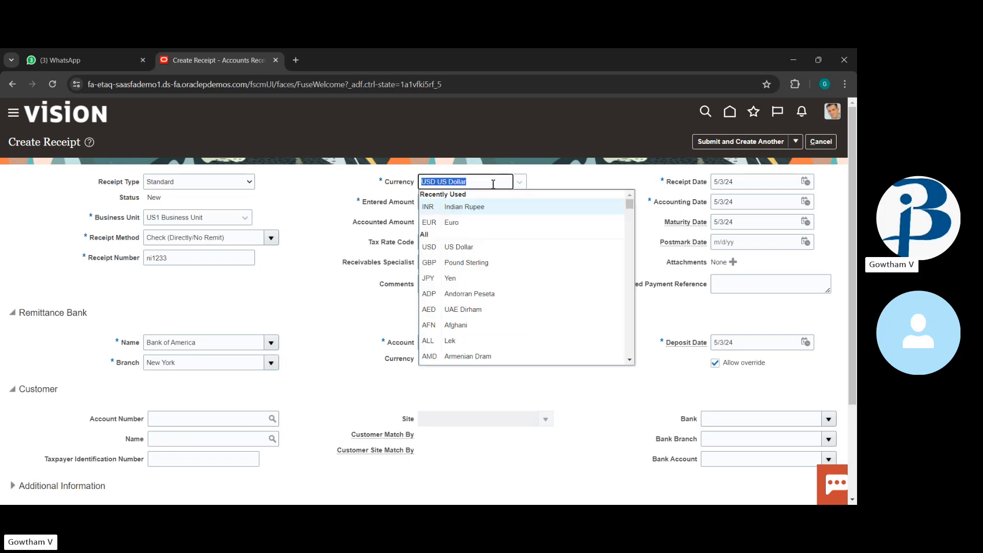
left_click(466, 225)
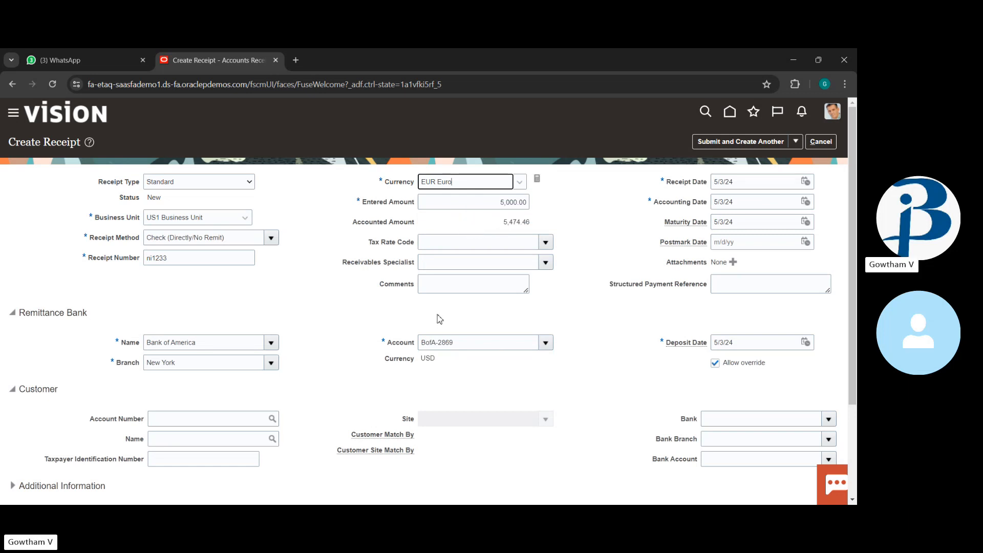
Step: Find the customer by the name easy, assign Easy Solutions to receipt ni1233 and choose Oakland as its site
scroll(443, 308, "down", 1)
scroll(443, 308, "down", 1)
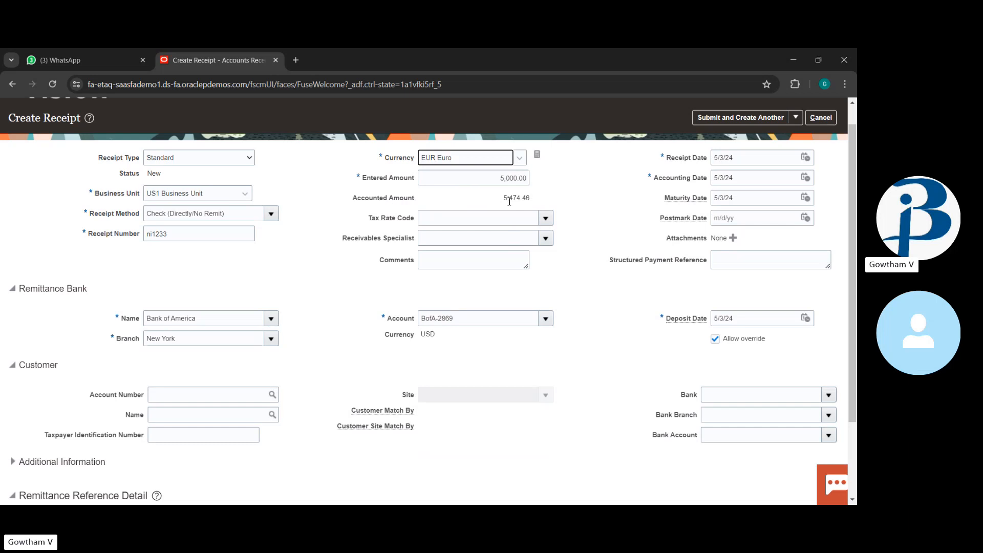
scroll(443, 217, "down", 2)
left_click(210, 294)
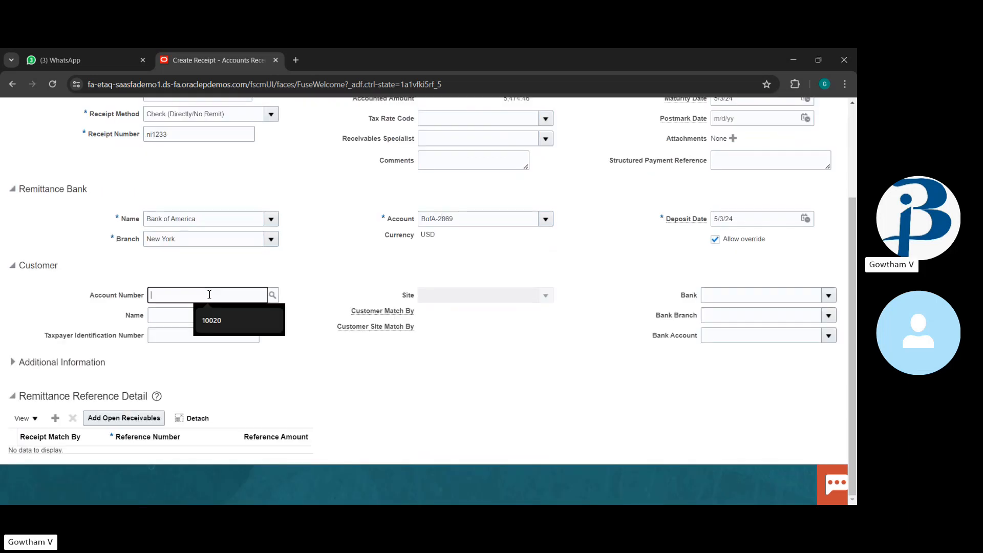
type("m")
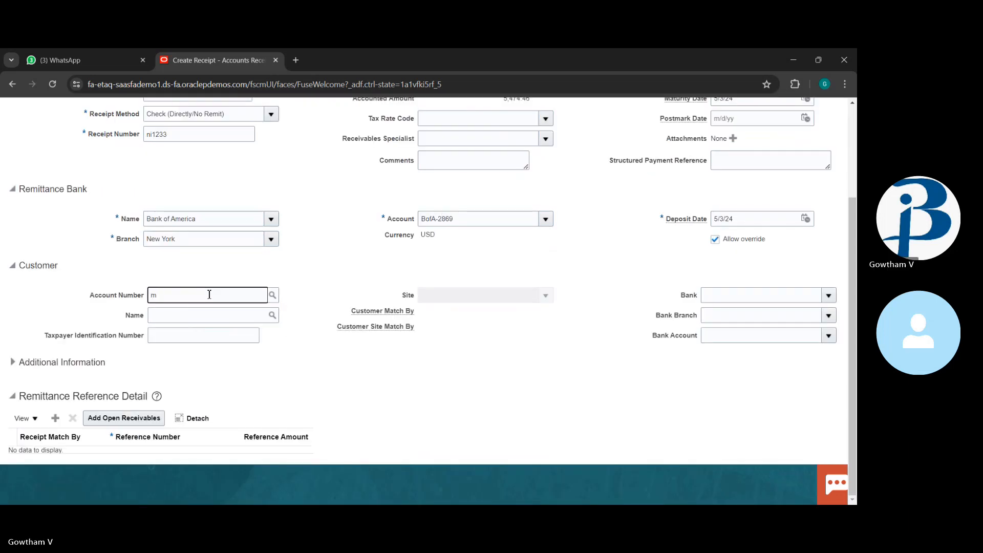
key("Tab")
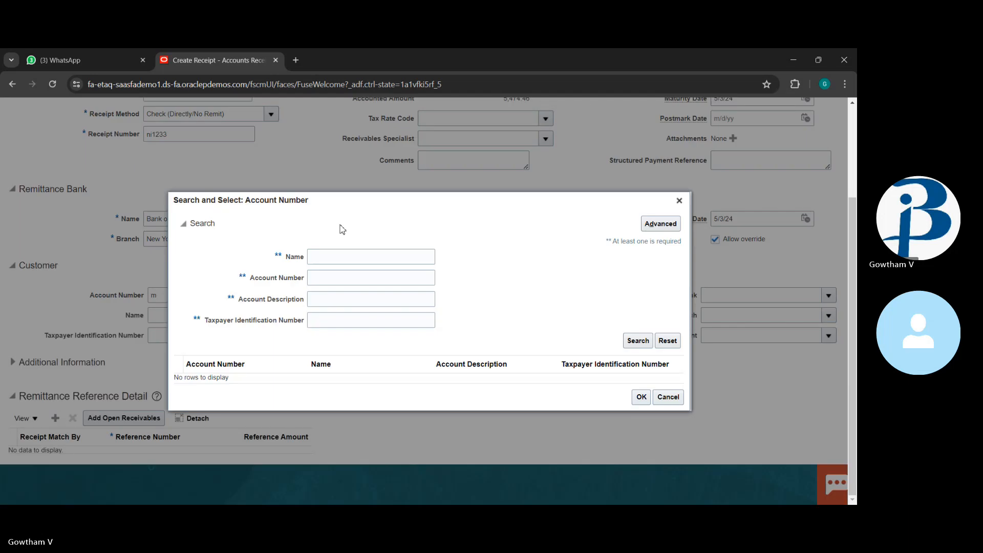
left_click(330, 255)
type("easy")
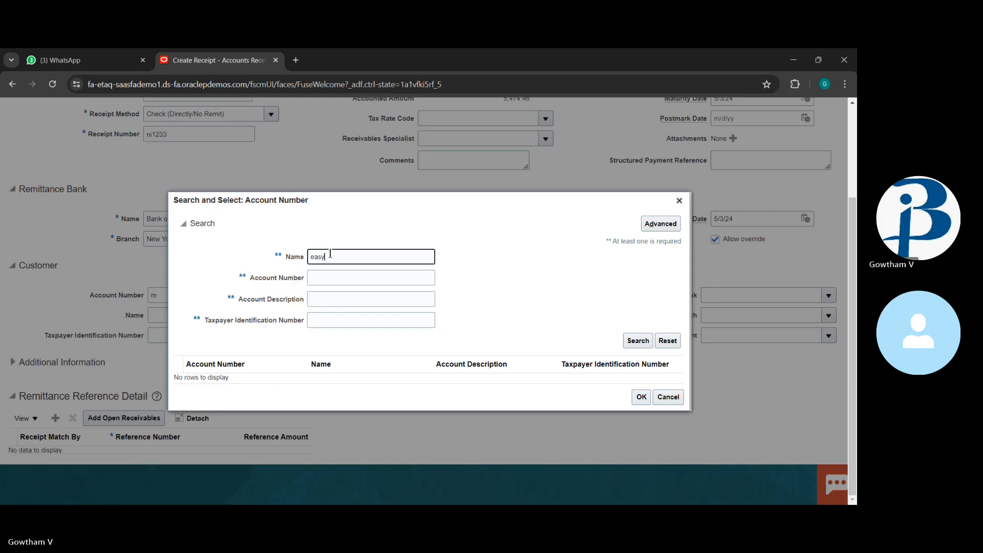
key("Return")
left_click(368, 379)
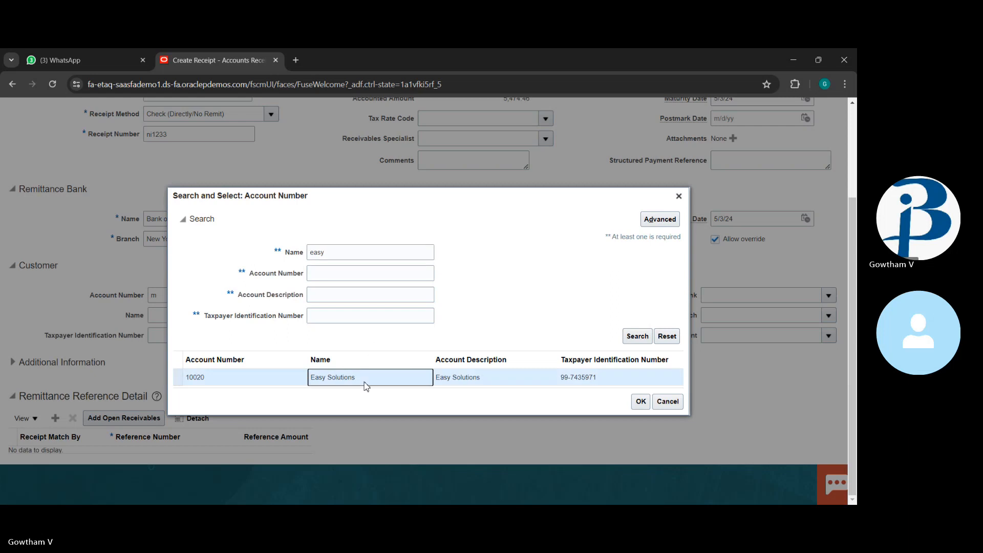
left_click(642, 403)
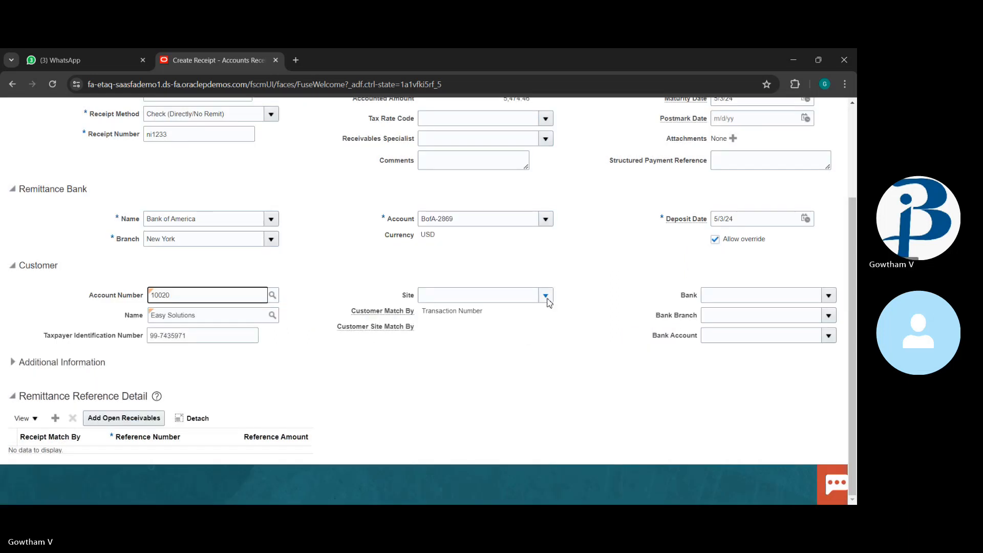
left_click(545, 296)
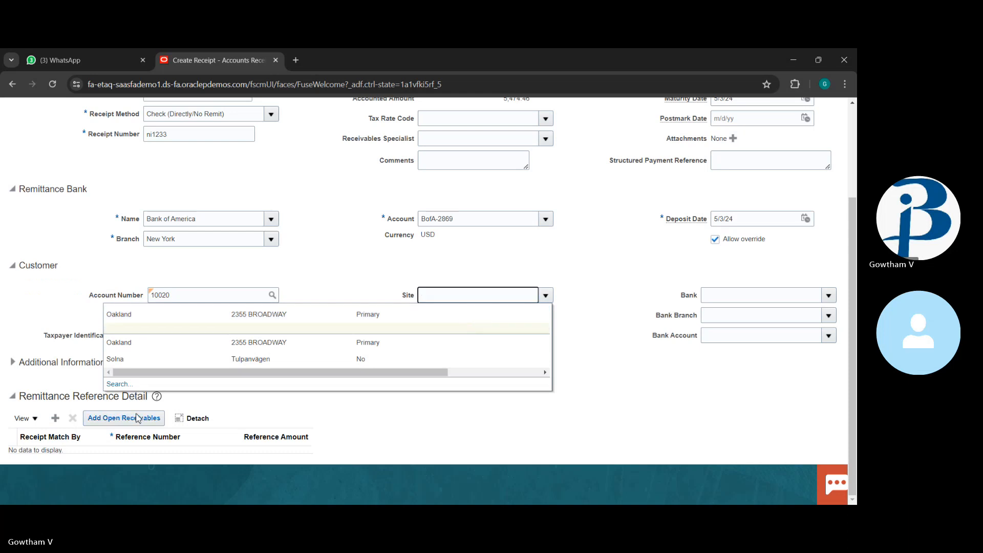
left_click(448, 324)
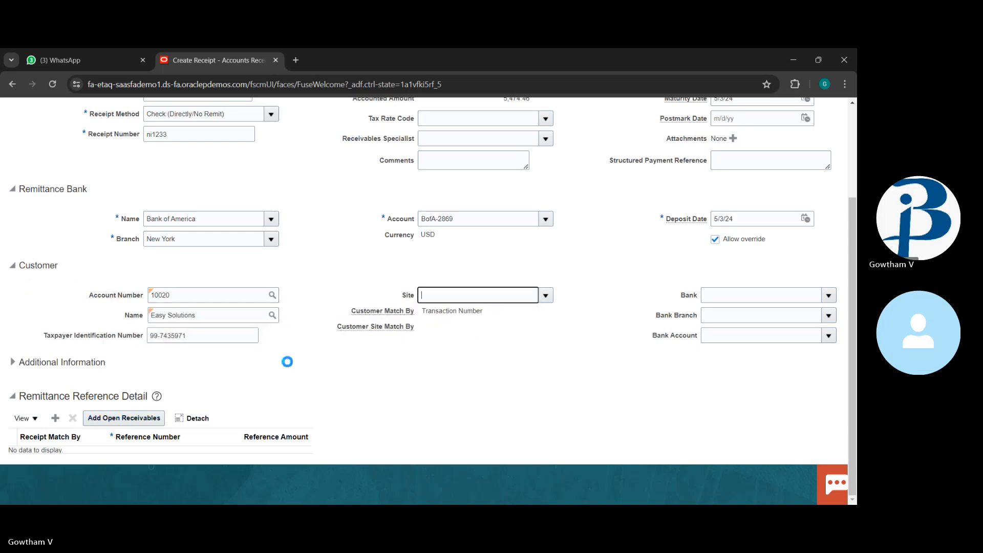
Step: Search the customer's open receivables including cross-currency transactions and add the invoice due 1/29/24 as a remittance reference
left_click(129, 418)
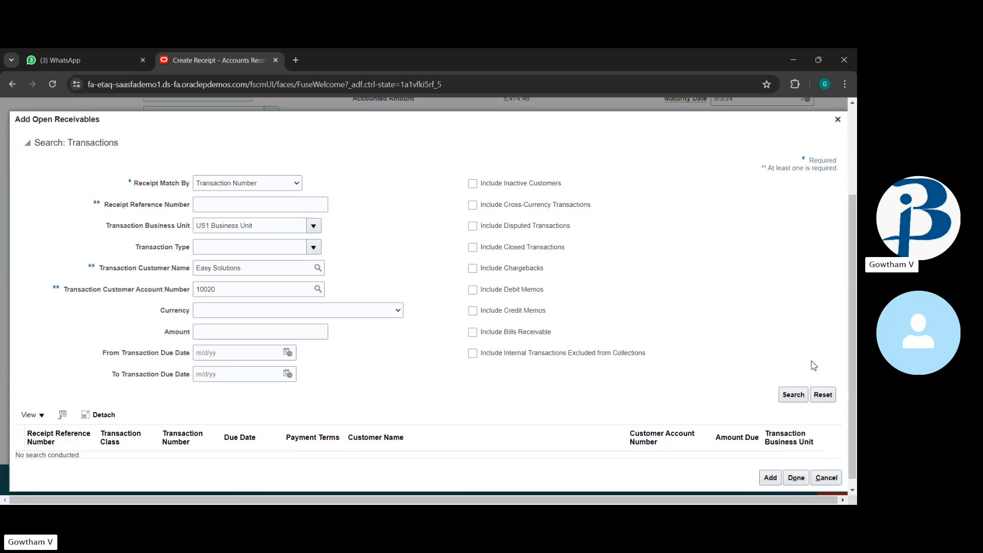
left_click(801, 400)
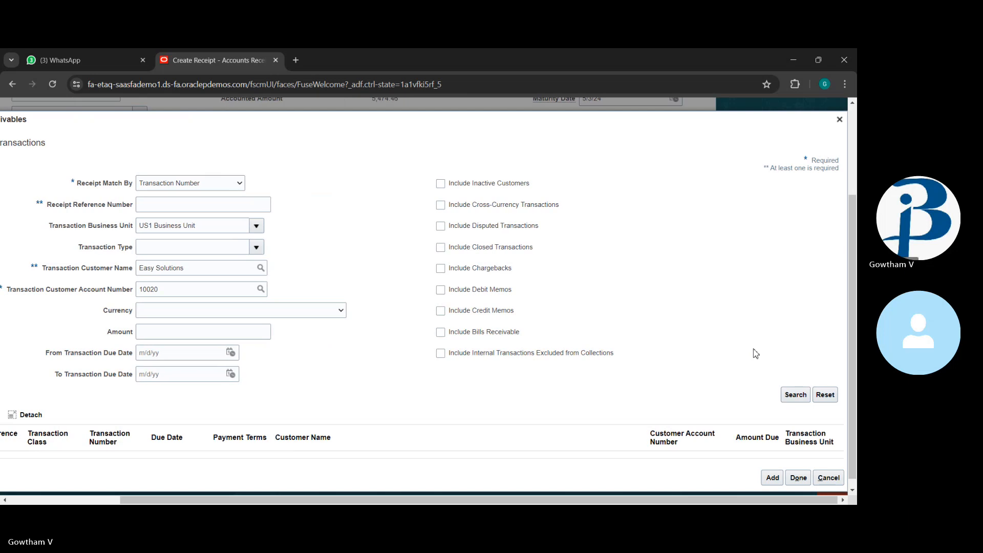
left_click(442, 207)
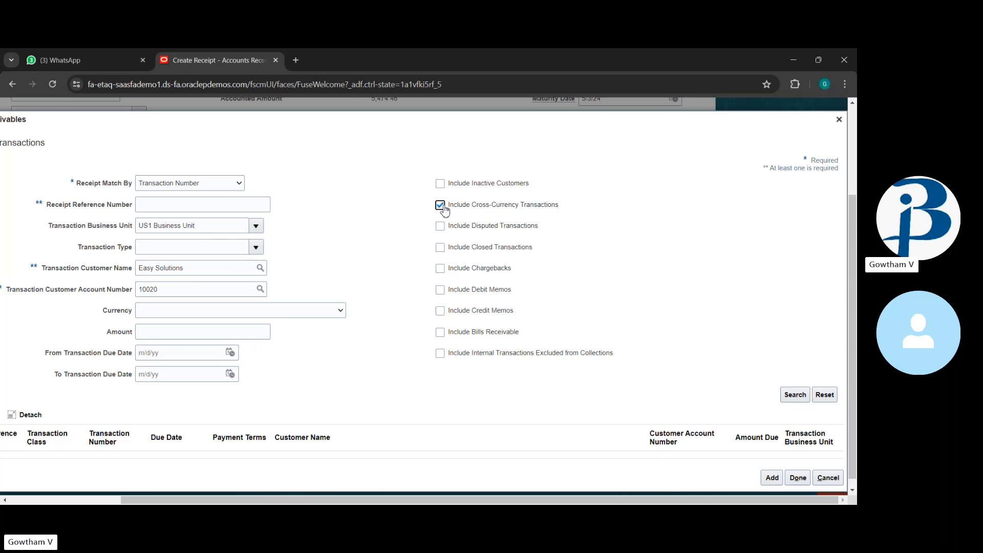
left_click(801, 396)
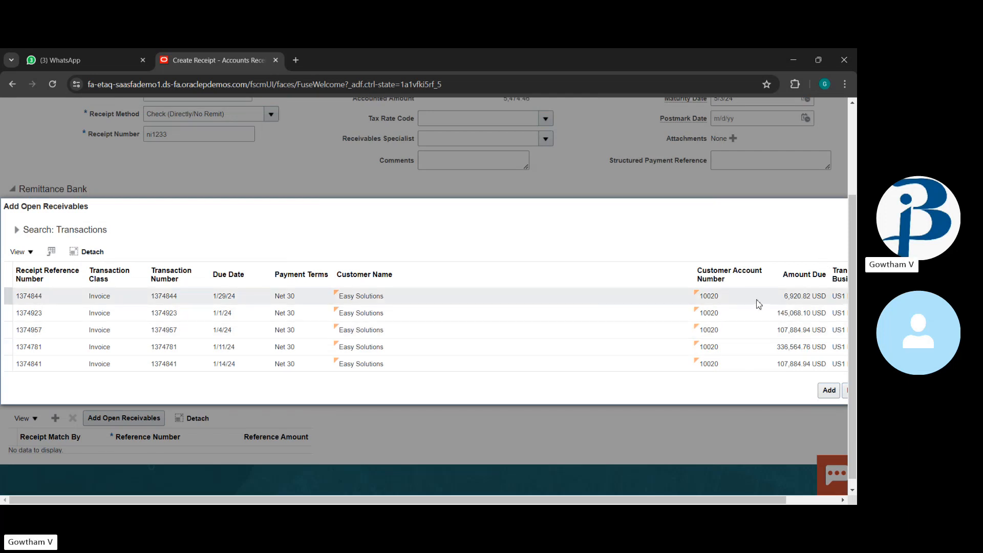
left_click(780, 301)
left_click(763, 296)
left_click(829, 397)
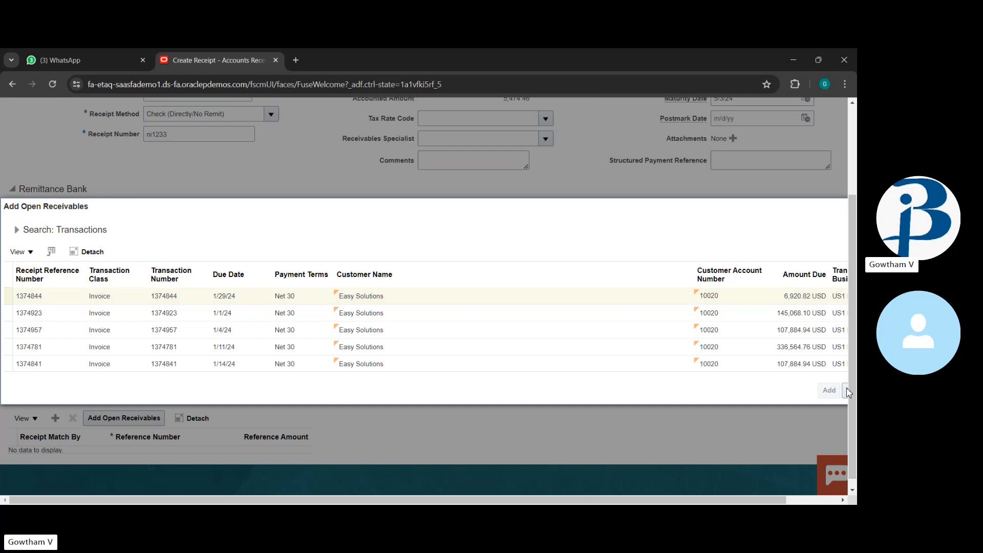
left_click(846, 390)
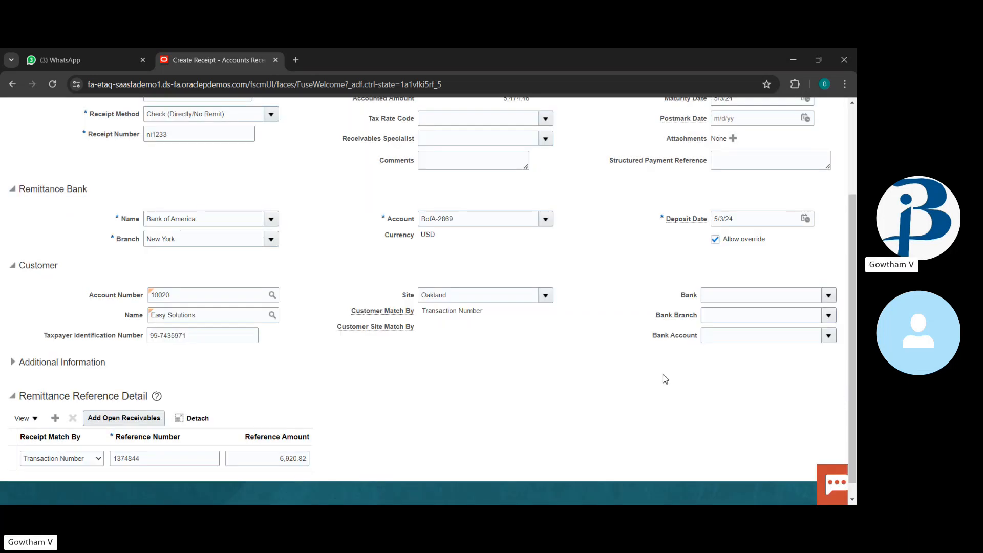
Step: Submit receipt ni1233 and open it for manual application
scroll(614, 348, "up", 3)
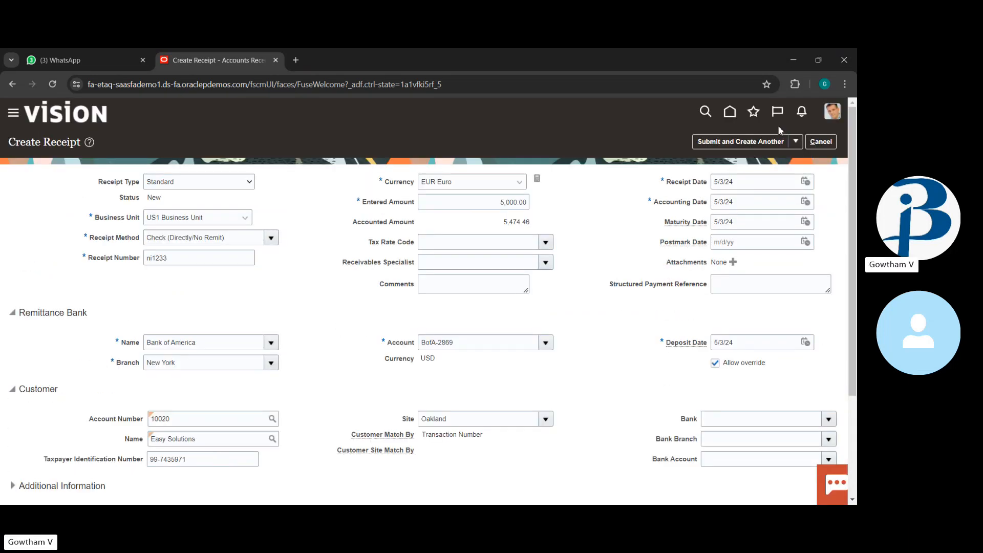
left_click(796, 143)
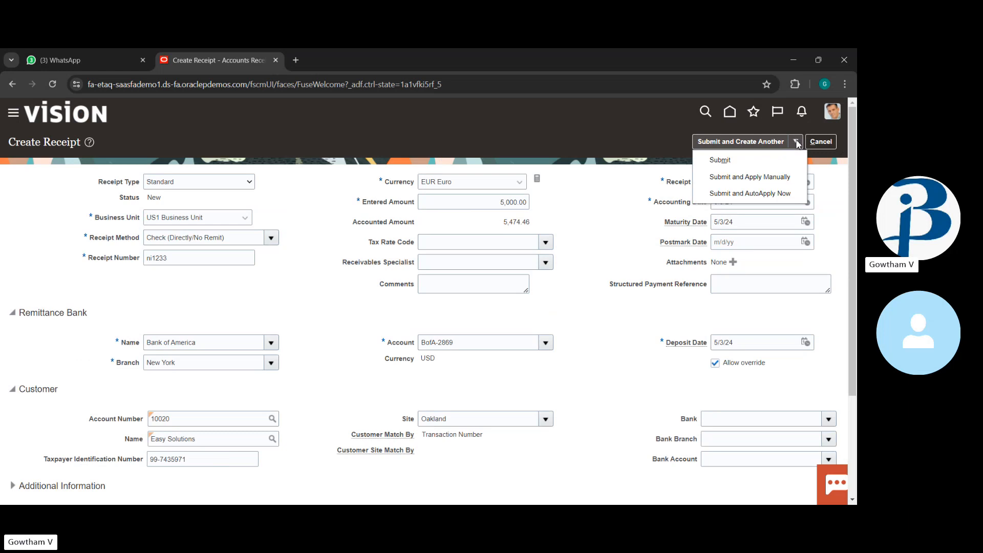
left_click(783, 177)
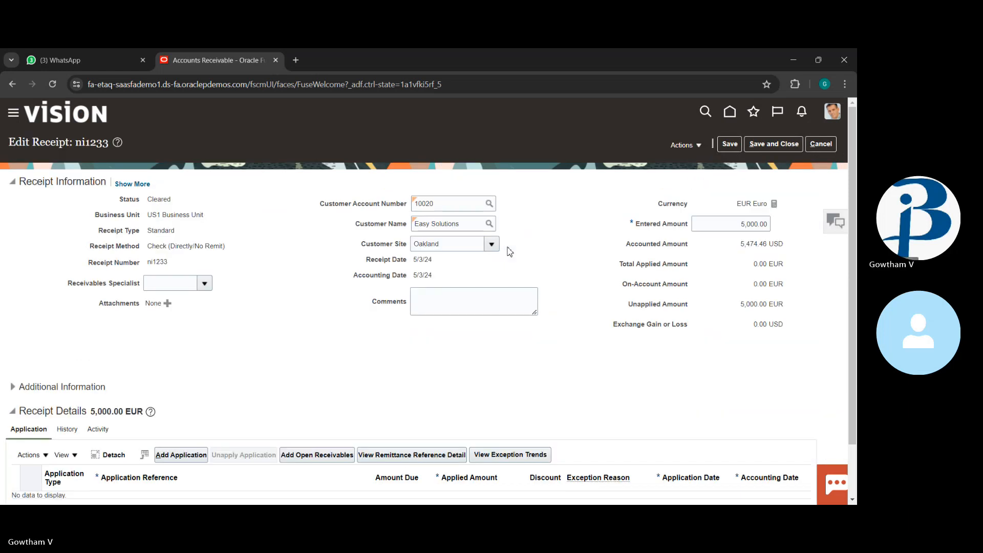
Step: Search the customer's open receivables including cross-currency transactions and apply the receipt to the invoice due 1/29/24
scroll(435, 333, "down", 1)
left_click(308, 401)
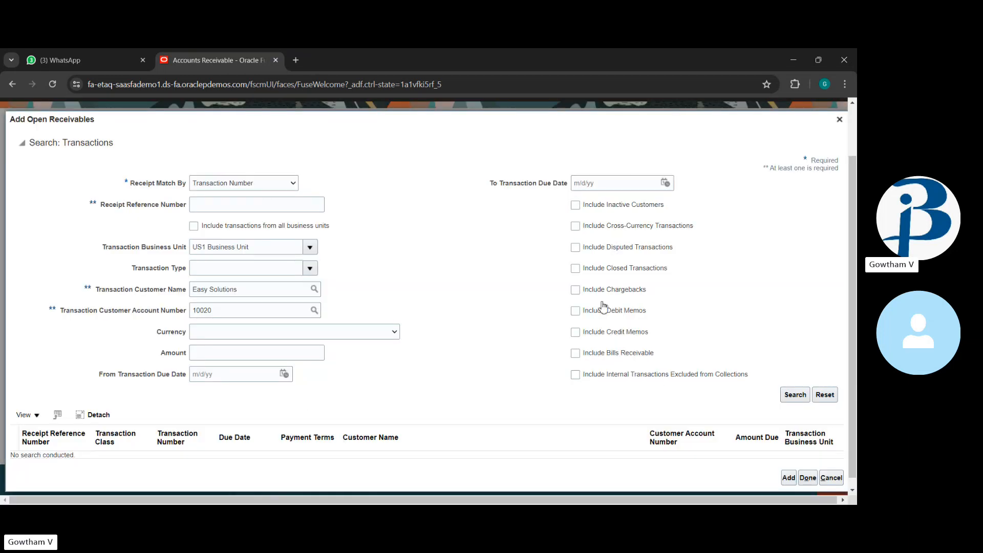
left_click(576, 226)
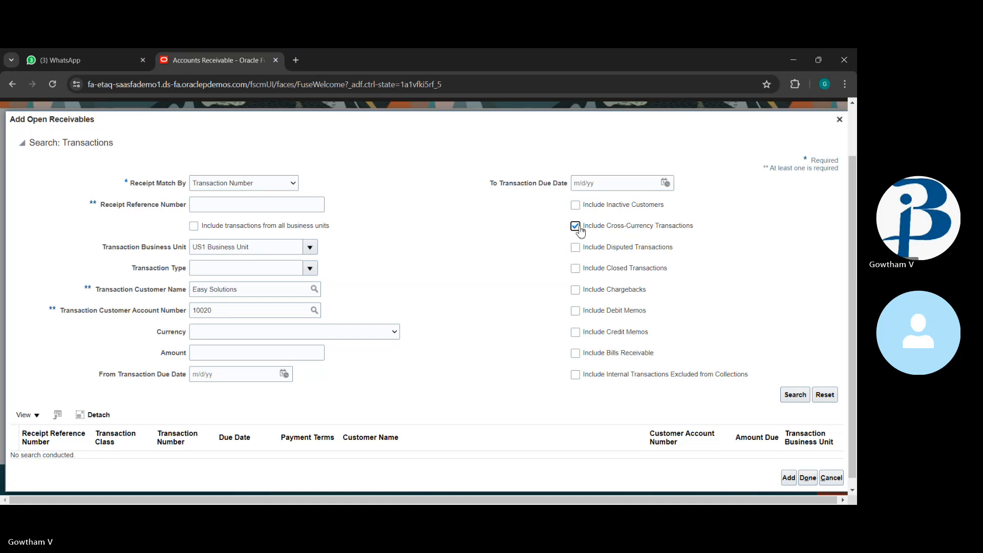
left_click(799, 397)
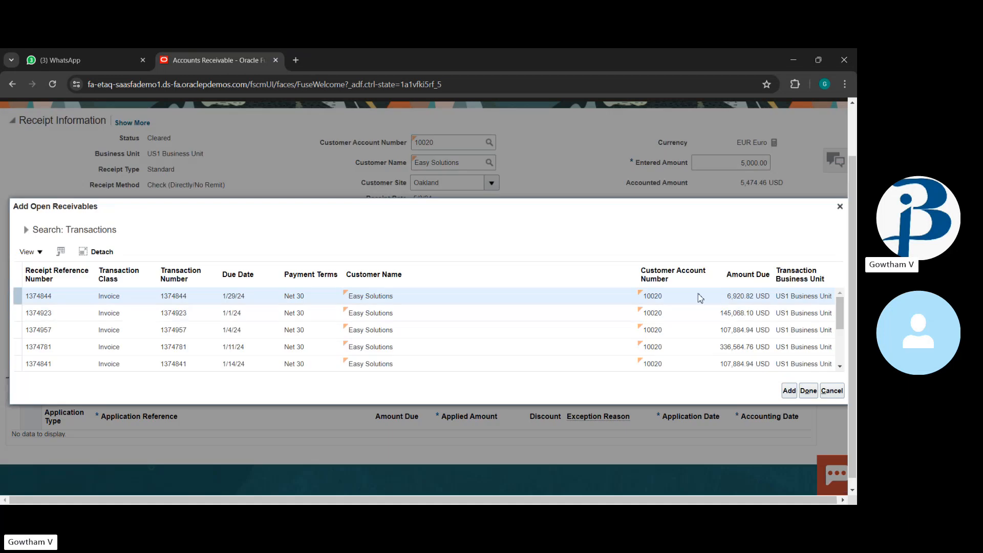
left_click(790, 392)
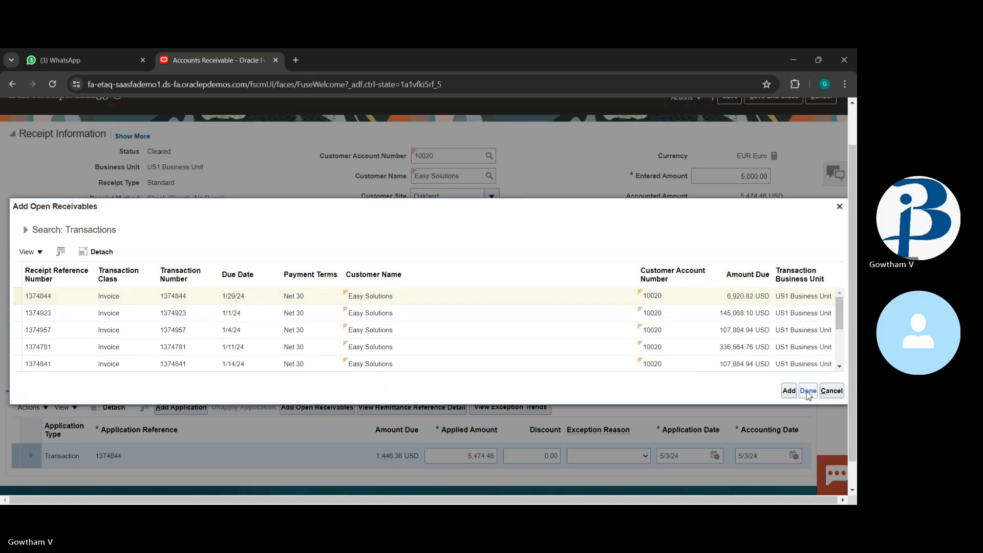
left_click(807, 392)
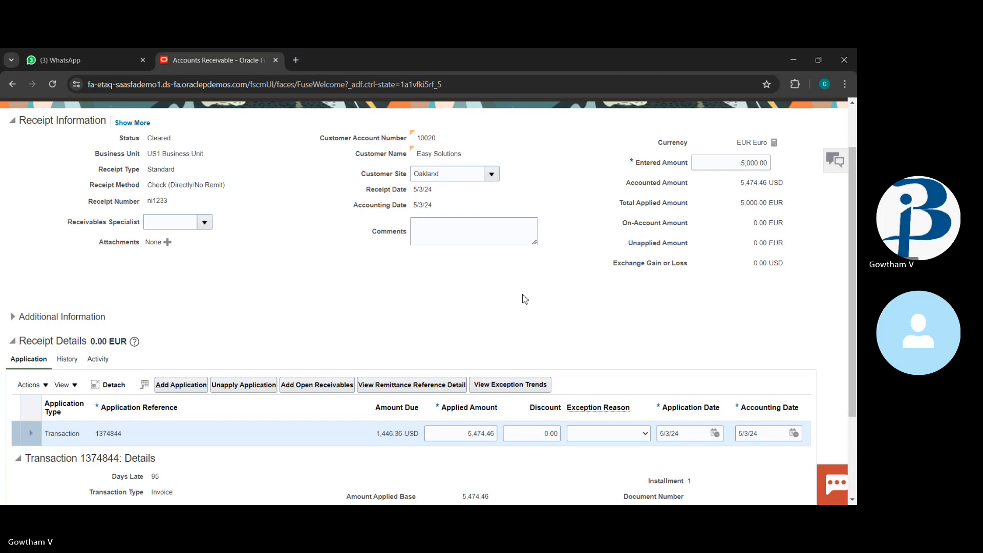
Step: Save the cross-currency application on receipt ni1233 and try to post the receipt to the ledger
scroll(521, 300, "up", 2)
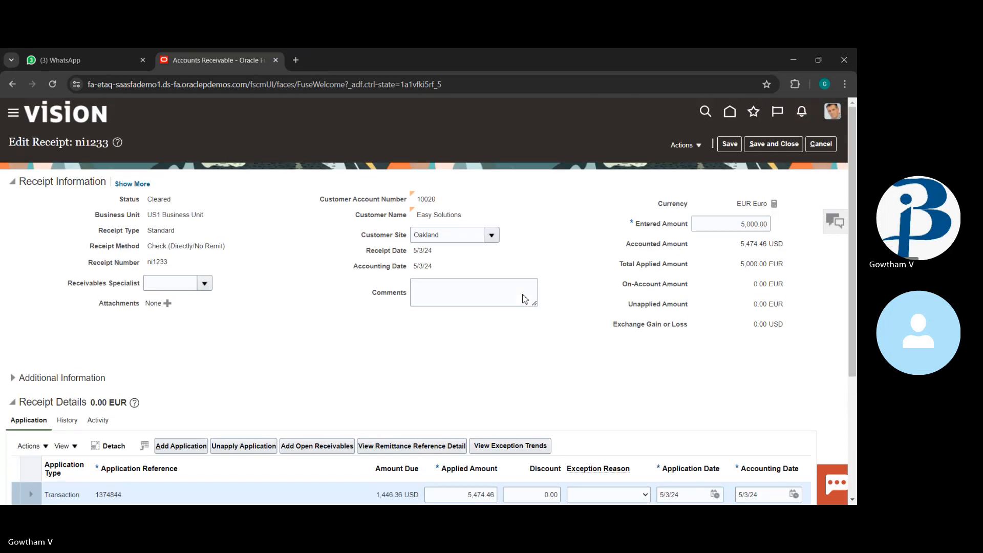
left_click(729, 145)
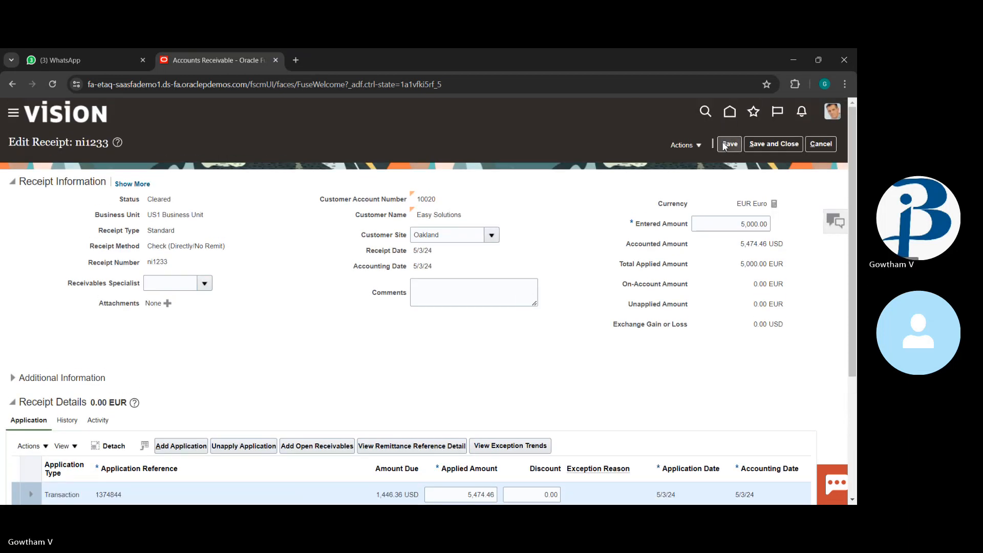
left_click(699, 147)
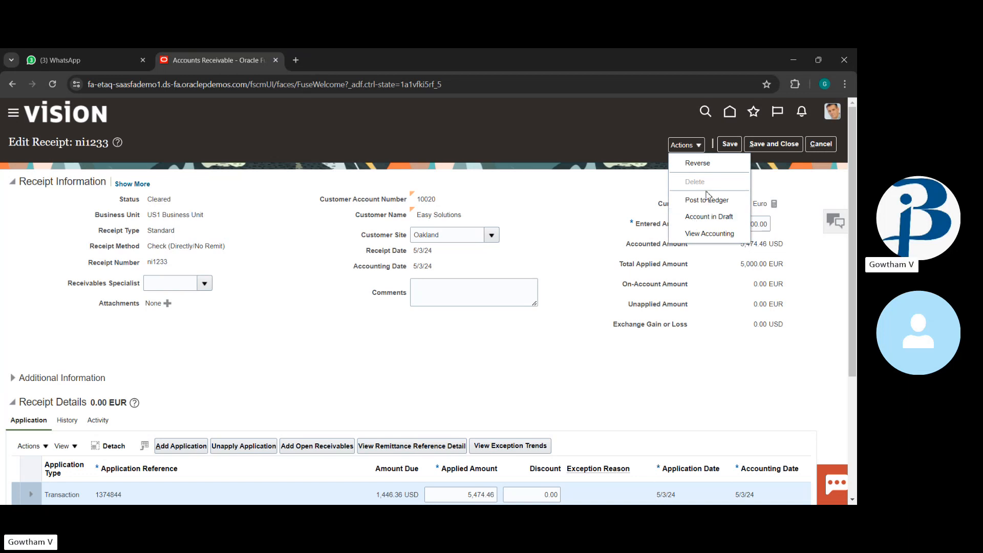
left_click(706, 199)
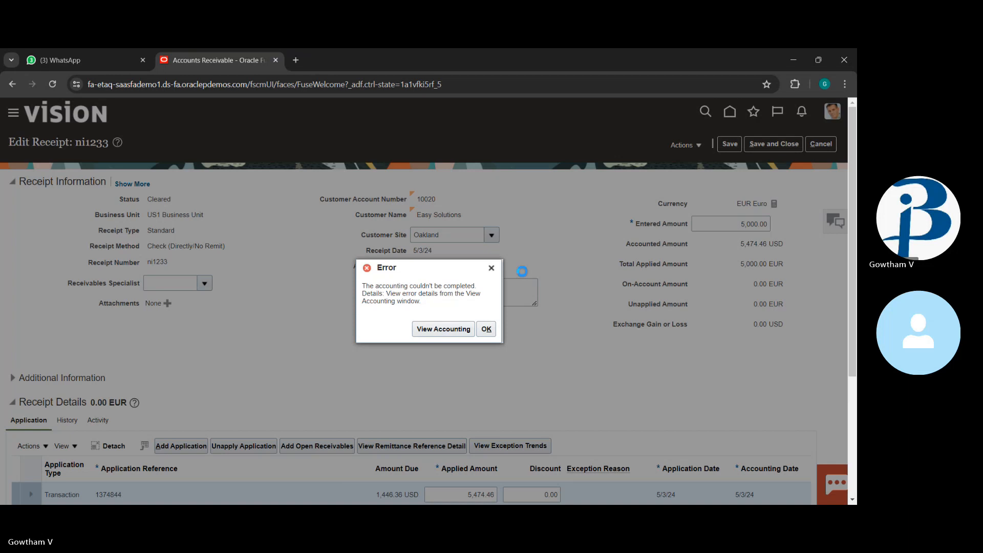
Step: Examine the error message and the entered and accounted amounts in receipt ni1233's accounting lines, and close the receipt
left_click(464, 333)
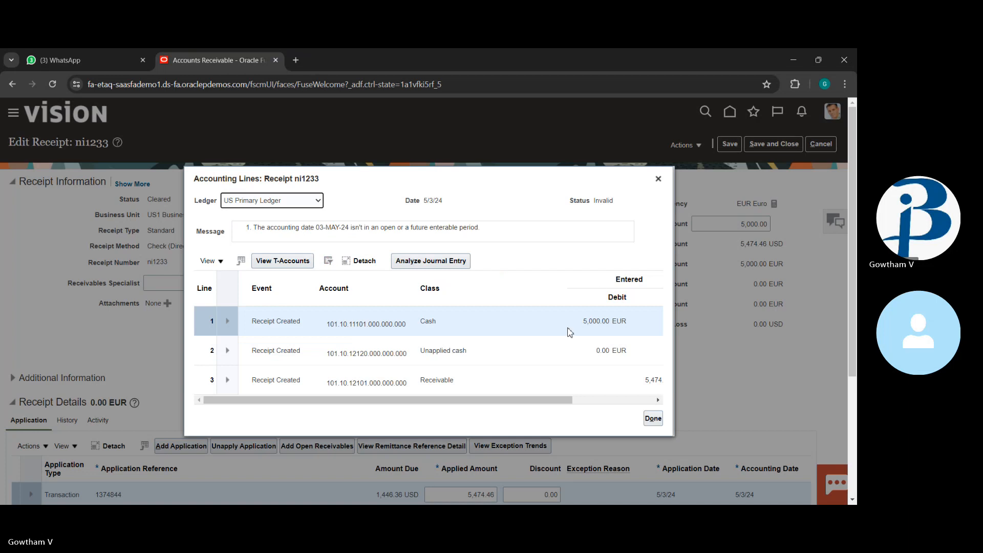
scroll(568, 332, "down", 2)
scroll(565, 335, "right", 2)
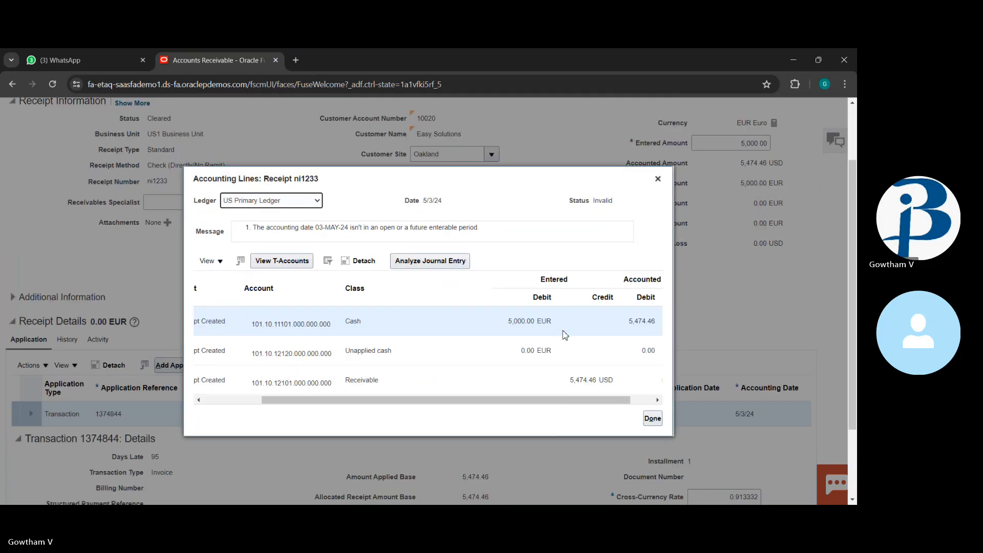
scroll(563, 334, "left", 1)
scroll(565, 334, "down", 2)
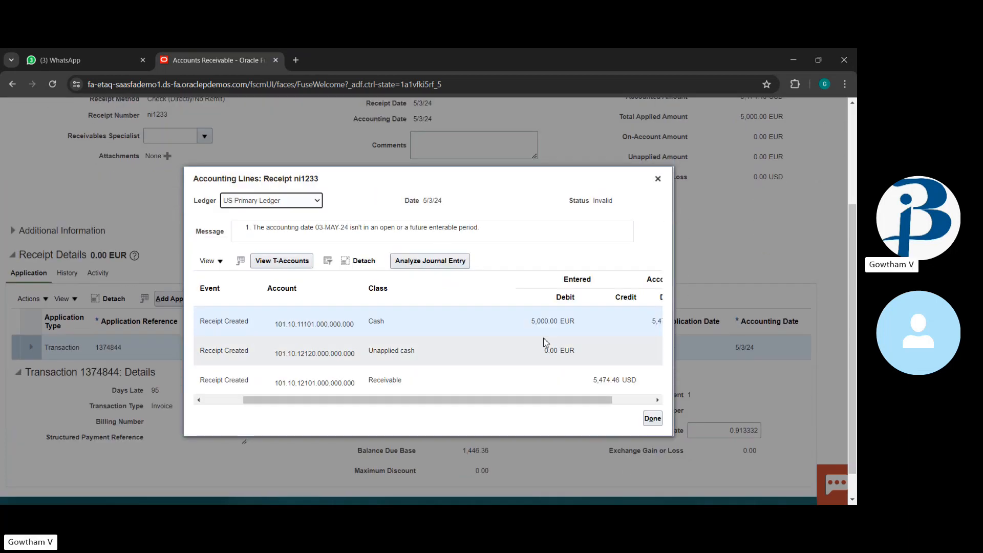
scroll(544, 339, "right", 1)
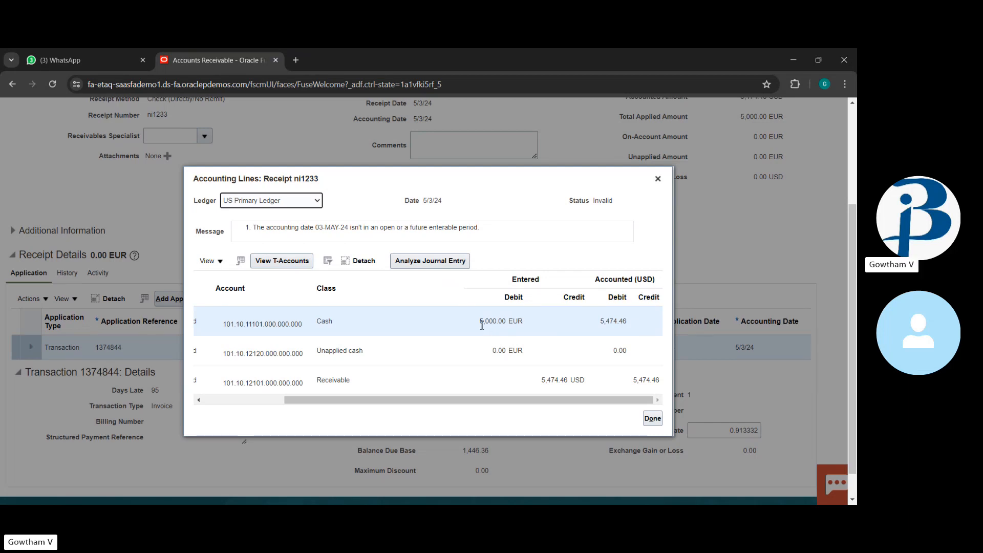
left_click_drag(482, 321, 513, 333)
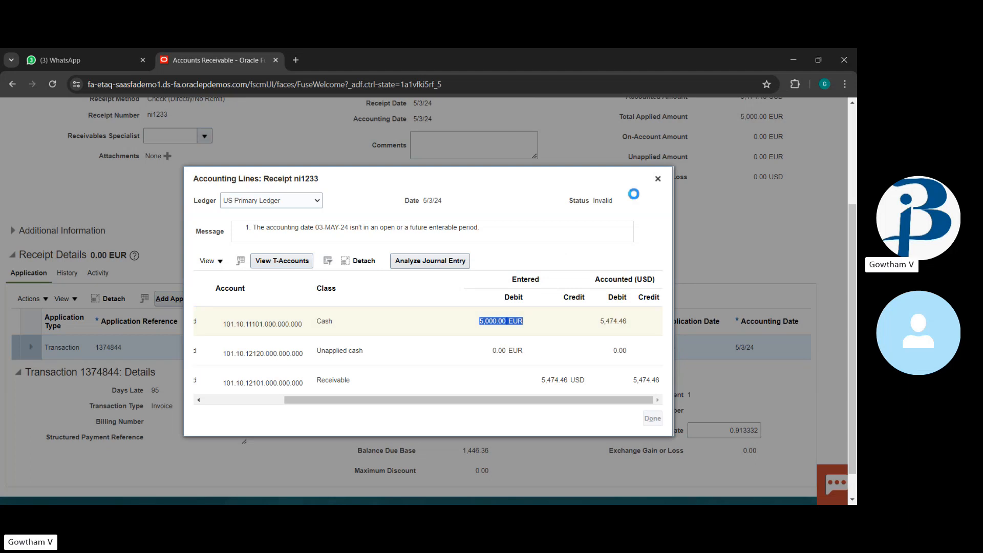
left_click(651, 418)
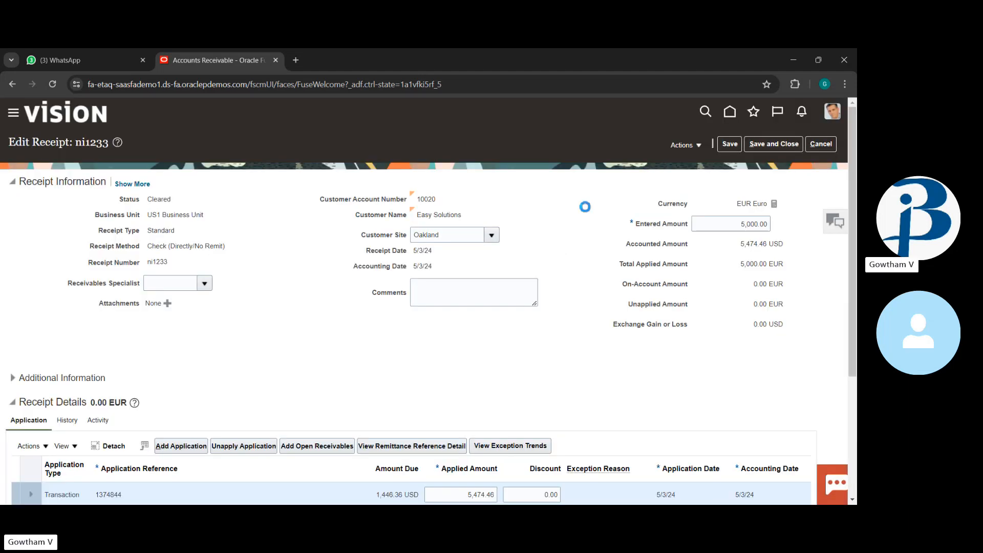
left_click(815, 144)
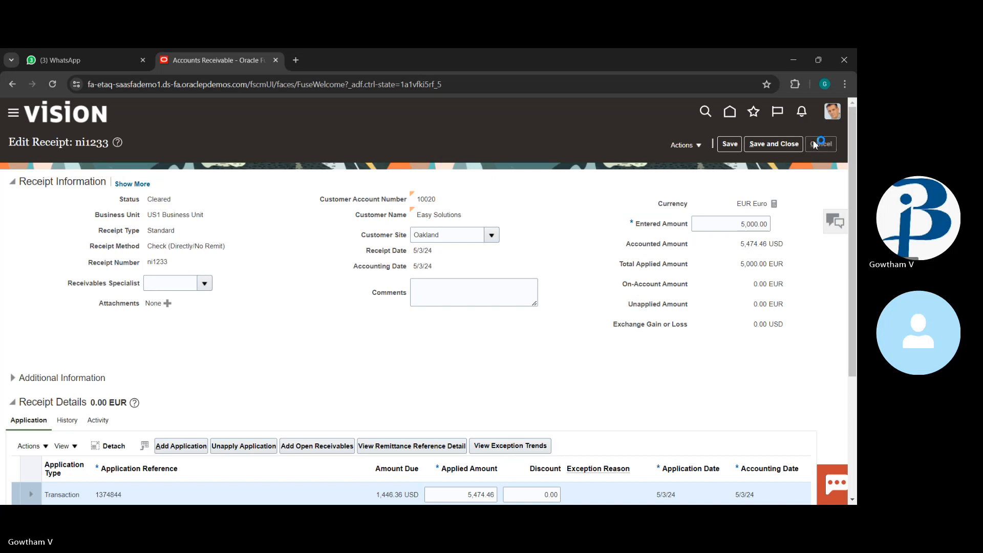